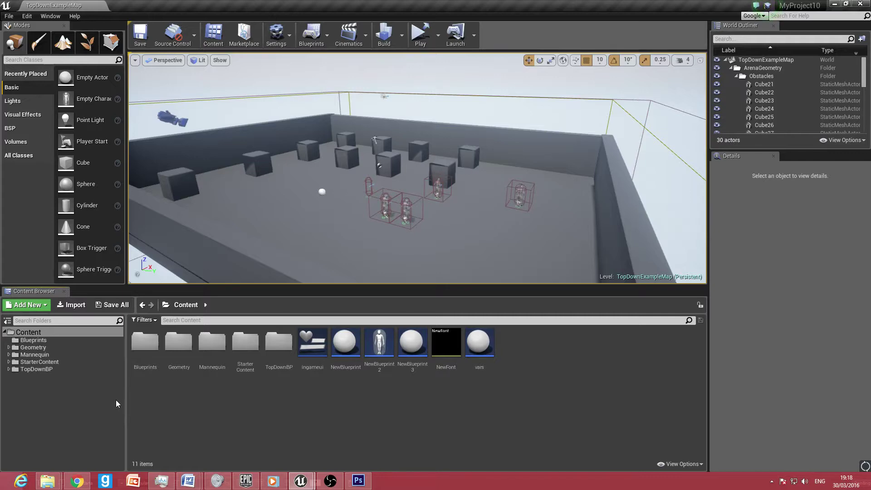
# Play the level in the selected viewport to preview the current game, and stop the session.
pyautogui.moveTo(379, 241); pyautogui.dragTo(414, 245, button='right')
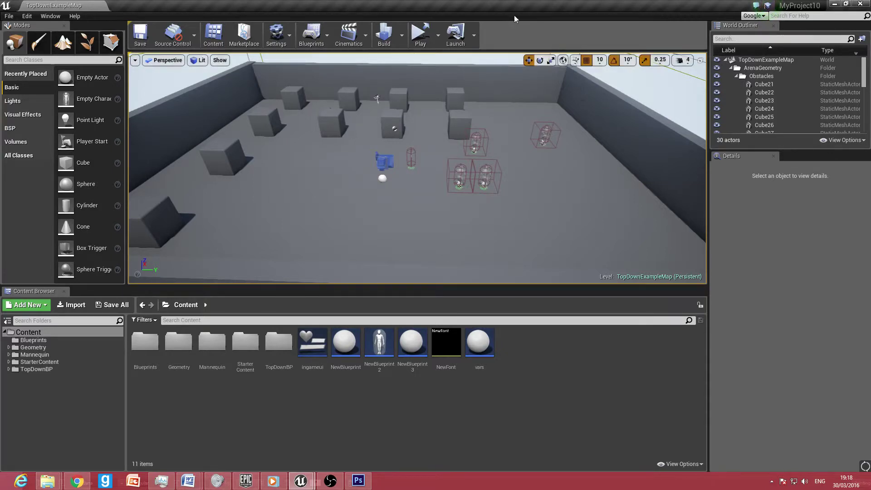
pyautogui.click(435, 37)
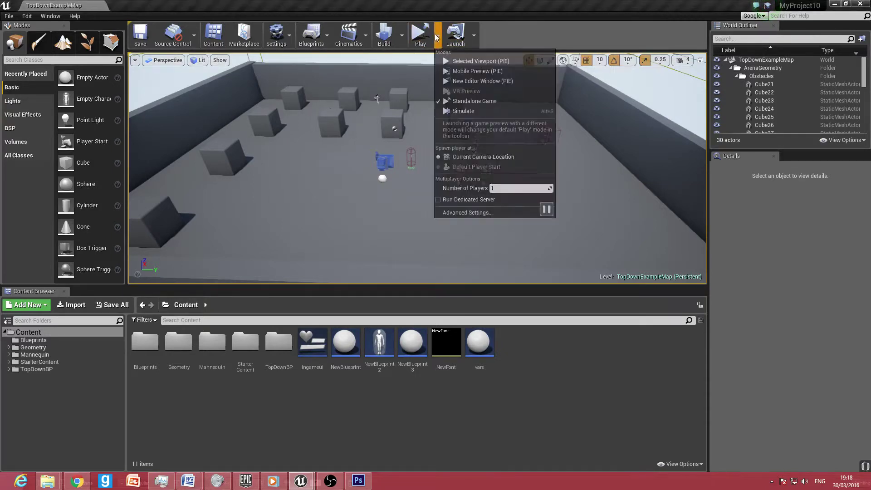
pyautogui.click(471, 61)
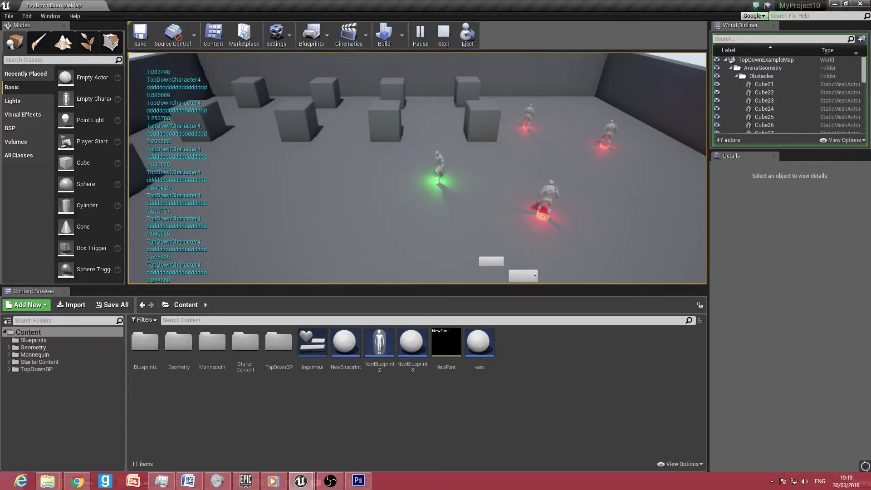
pyautogui.press('Escape')
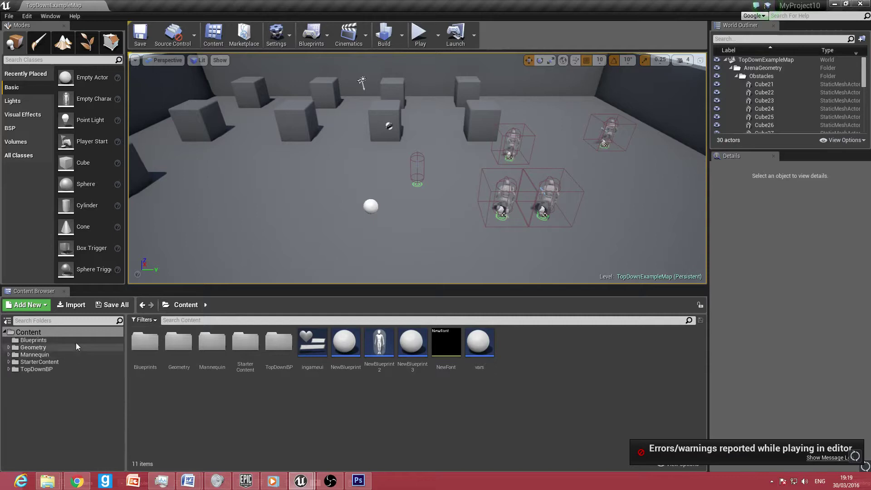
# Create a Widget Blueprint named mainmenu in the Content folder and open it for editing.
pyautogui.click(27, 305)
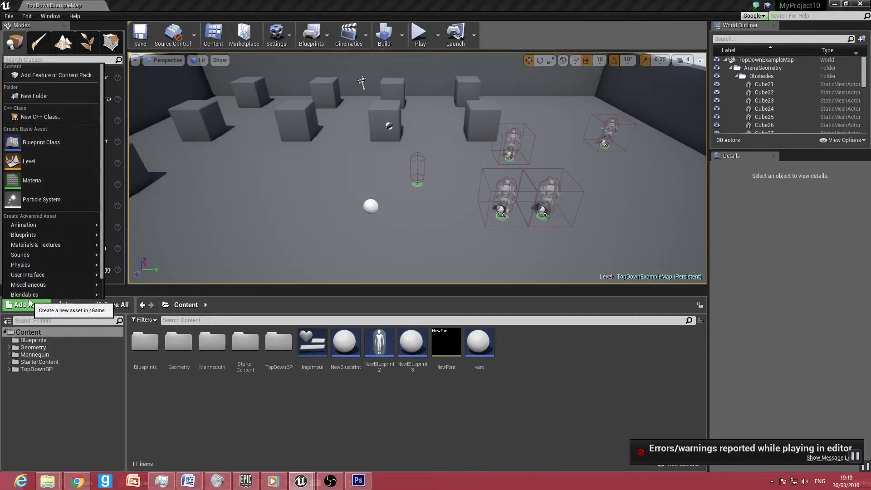
pyautogui.moveTo(34, 277)
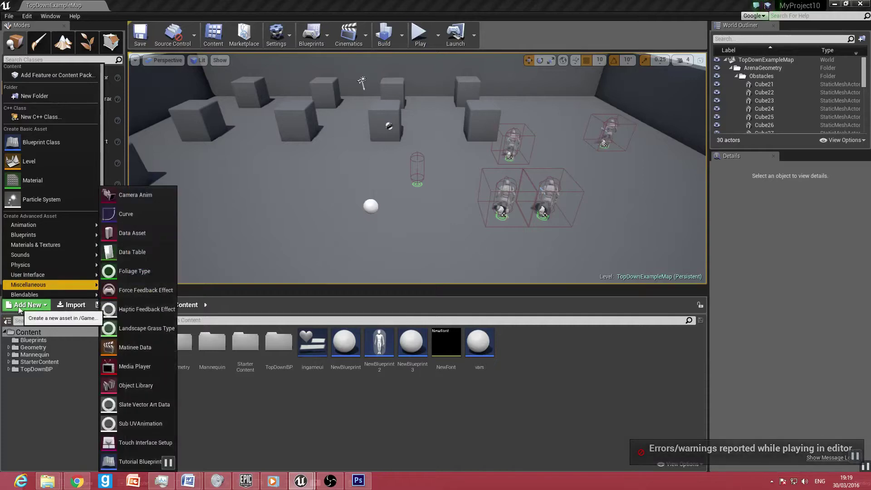
pyautogui.moveTo(74, 276)
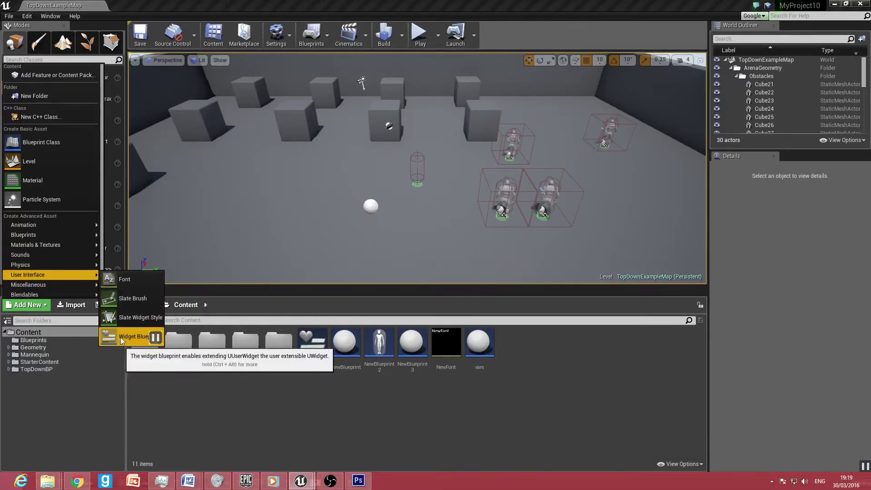
pyautogui.click(133, 336)
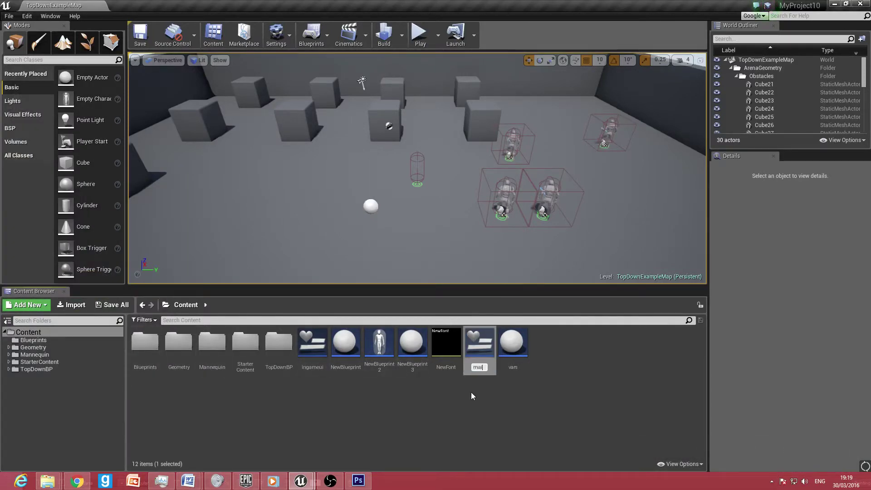
pyautogui.press('Return')
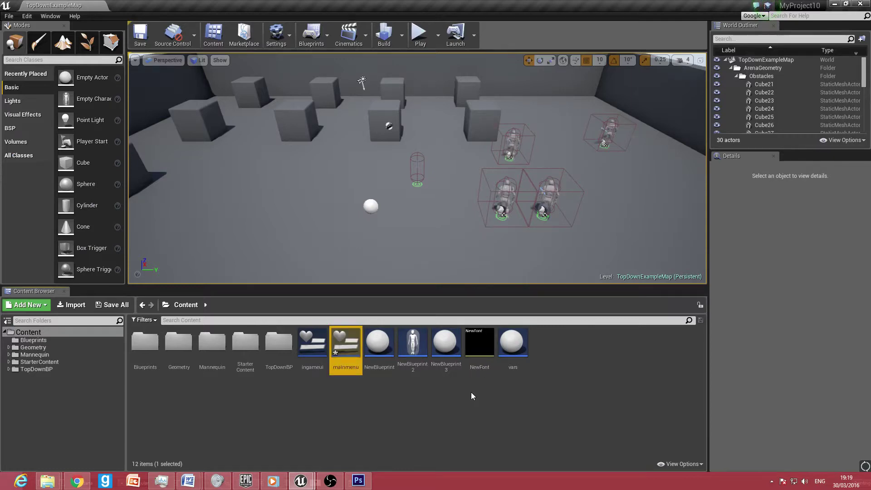
pyautogui.doubleClick(346, 350)
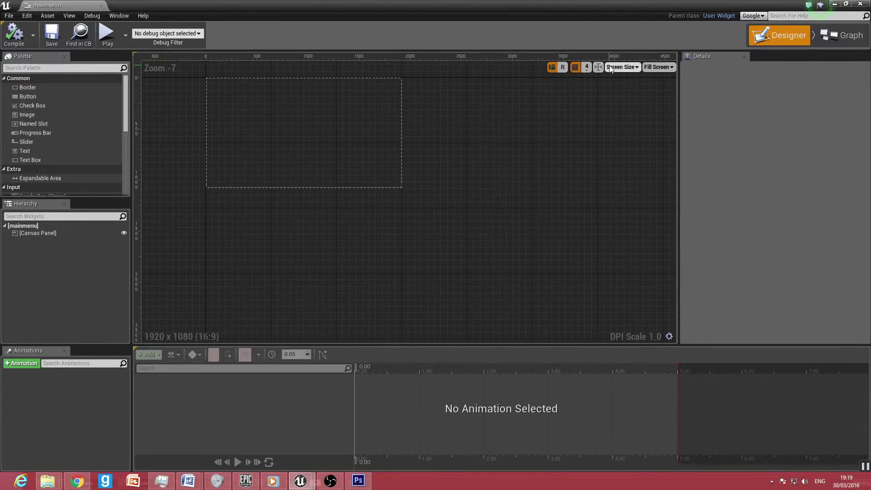
# Look through the screen size presets available for the widget canvas.
pyautogui.click(624, 67)
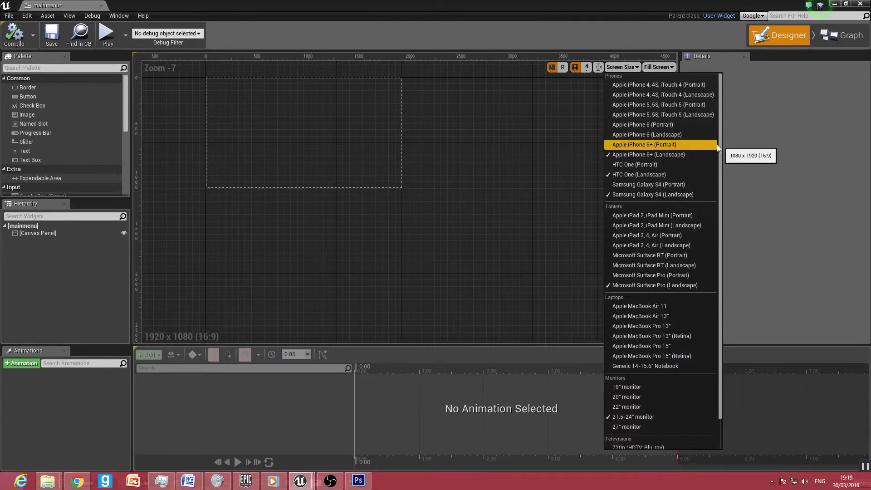
pyautogui.scroll(-3, 721, 191)
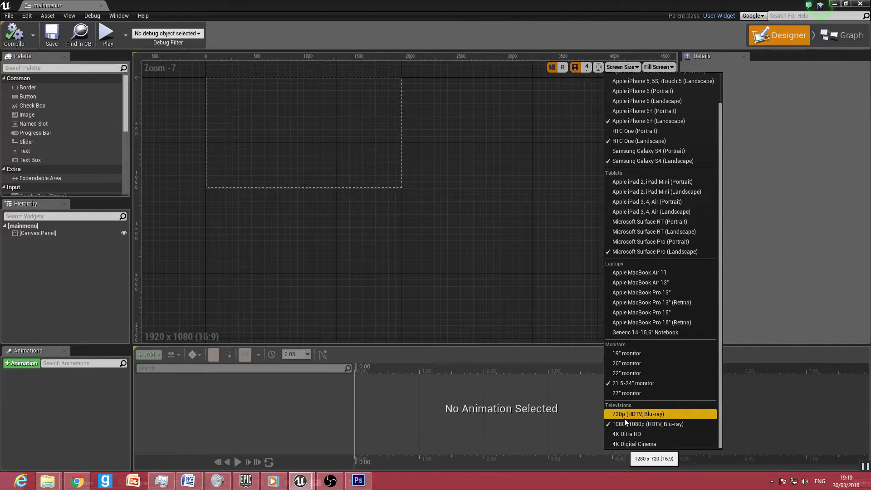
pyautogui.click(573, 105)
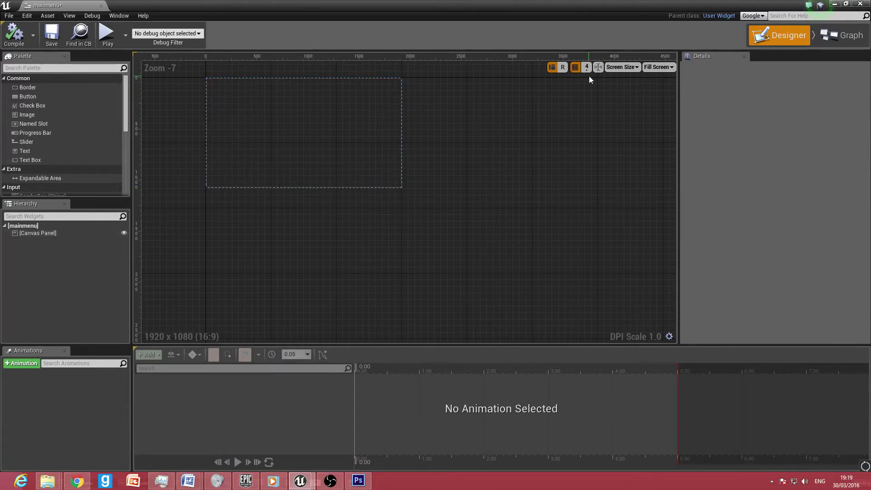
# Add an Image widget at the canvas origin, stretched over the canvas to about 1910 by 1074.
pyautogui.click(598, 67)
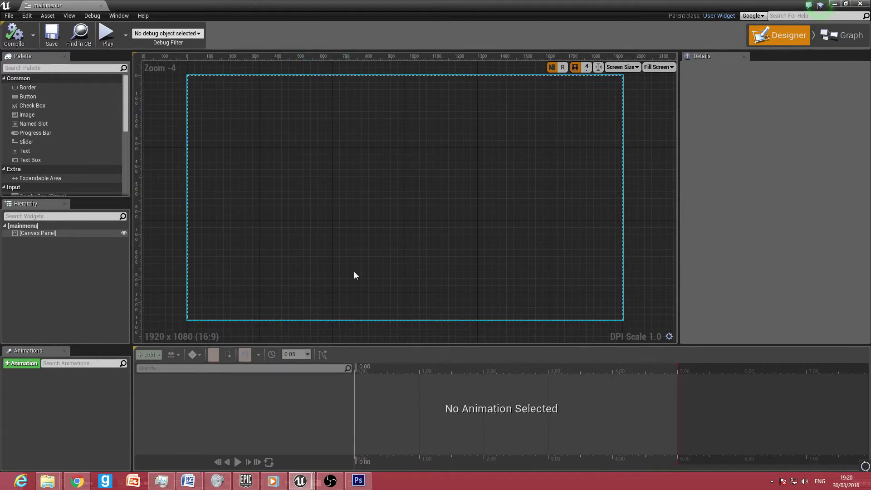
pyautogui.moveTo(51, 115); pyautogui.dragTo(623, 321)
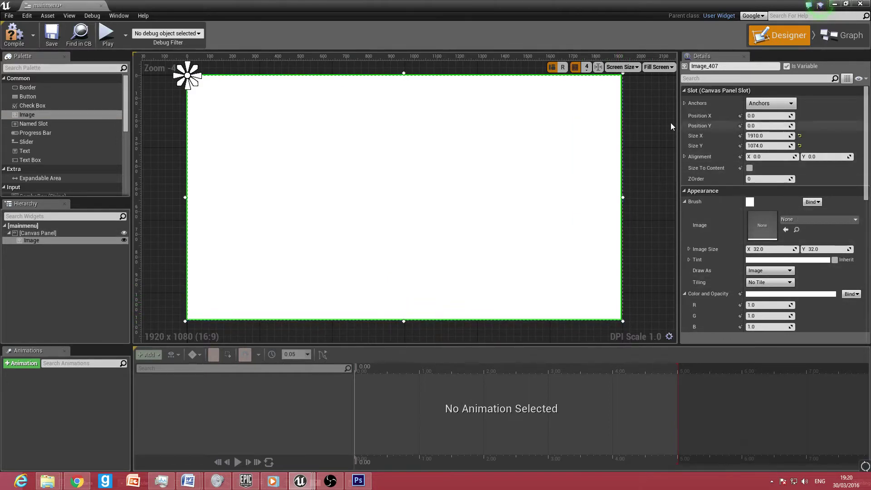
# Shrink the widget editor window, check the USKCztx planet picture in the browser, and import it into the Content folder.
pyautogui.moveTo(551, 10); pyautogui.dragTo(409, 13)
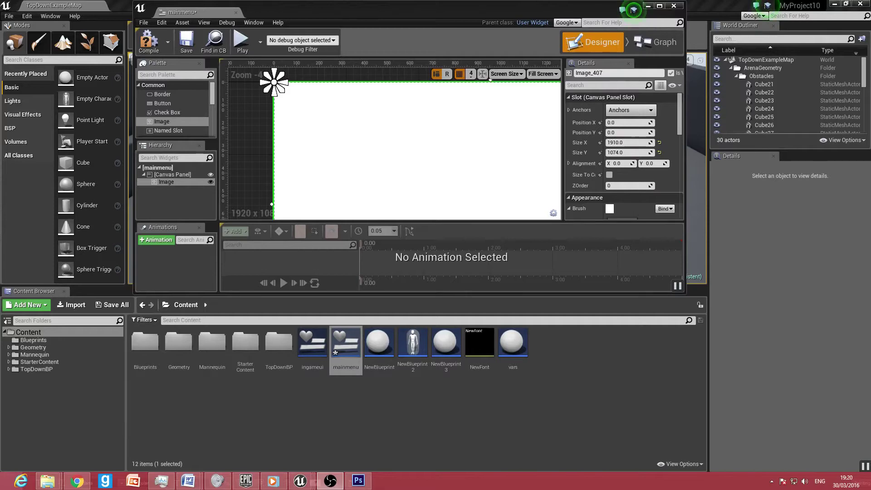
pyautogui.hotkey('alt', 'Tab')
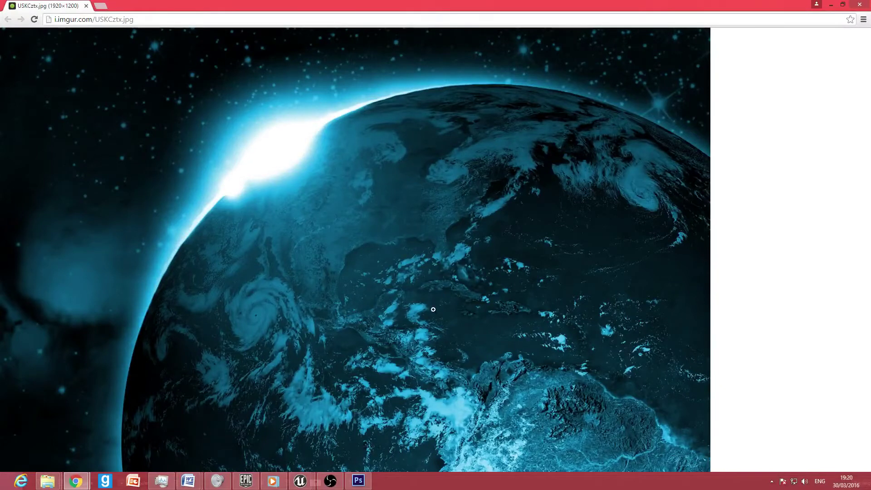
pyautogui.click(858, 6)
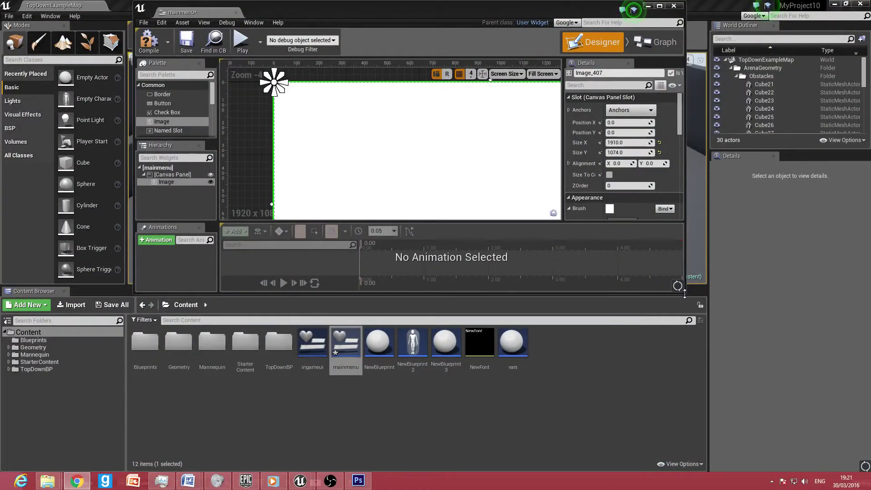
pyautogui.moveTo(684, 292); pyautogui.dragTo(724, 333)
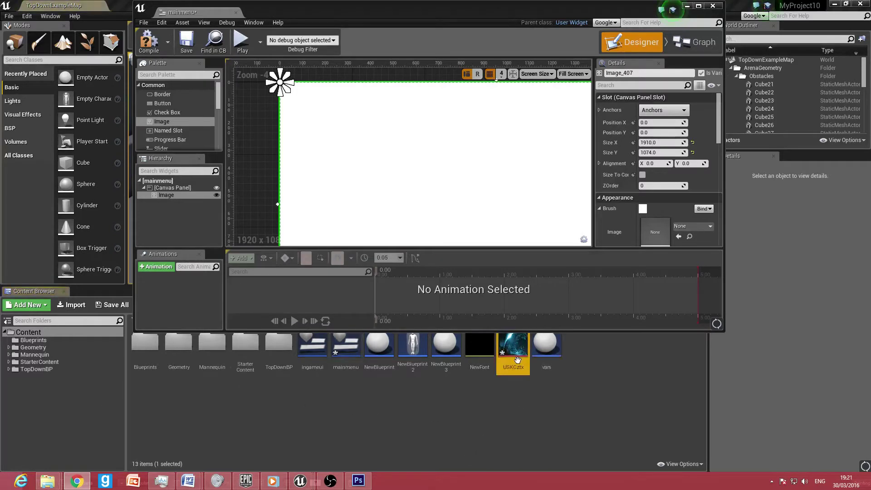
# Create a material from the imported USKCztx texture, keep the name USKCztx_Mat, and open it.
pyautogui.rightClick(516, 349)
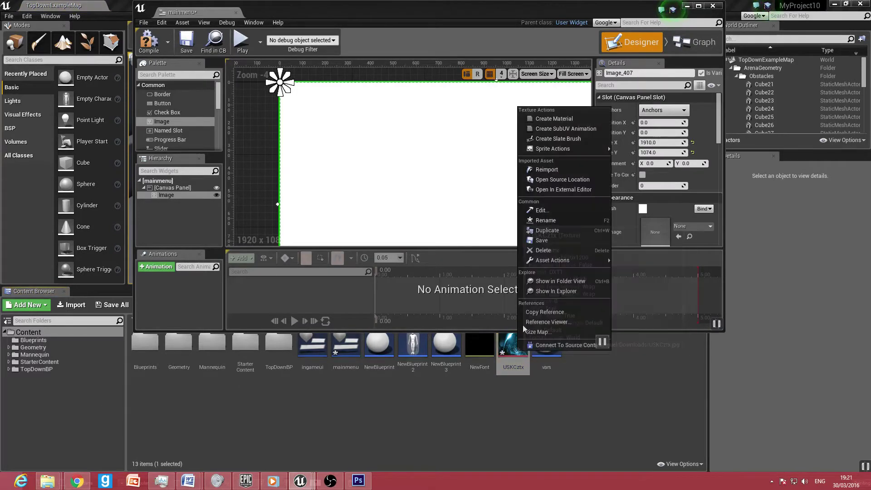
pyautogui.click(547, 119)
pyautogui.click(540, 343)
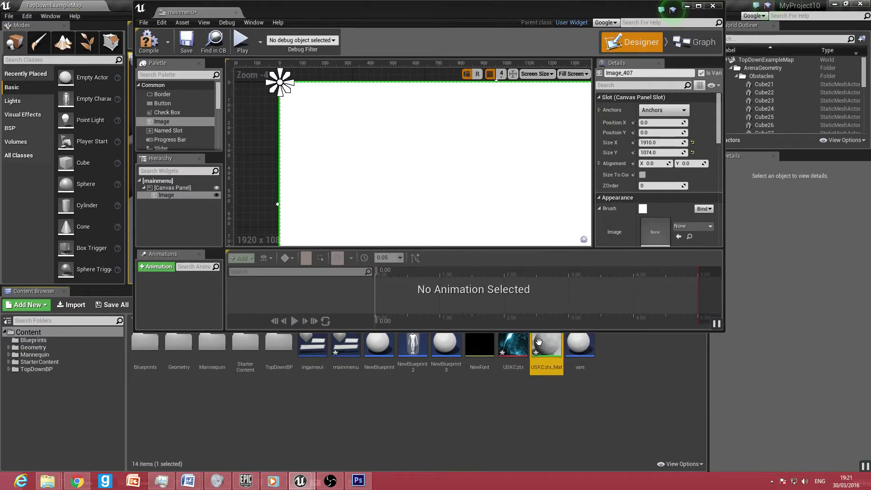
pyautogui.doubleClick(539, 344)
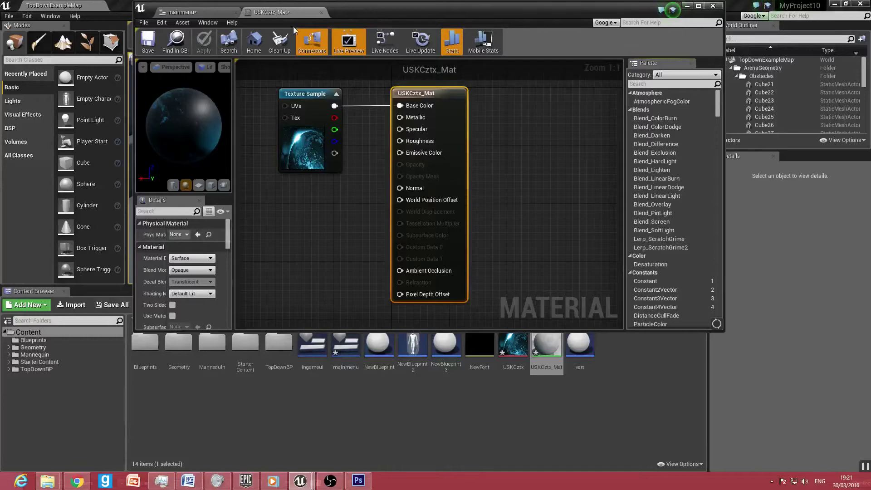
# Assign USKCztx_Mat as the brush of the mainmenu Image widget and change the material's domain to User Interface.
pyautogui.click(188, 13)
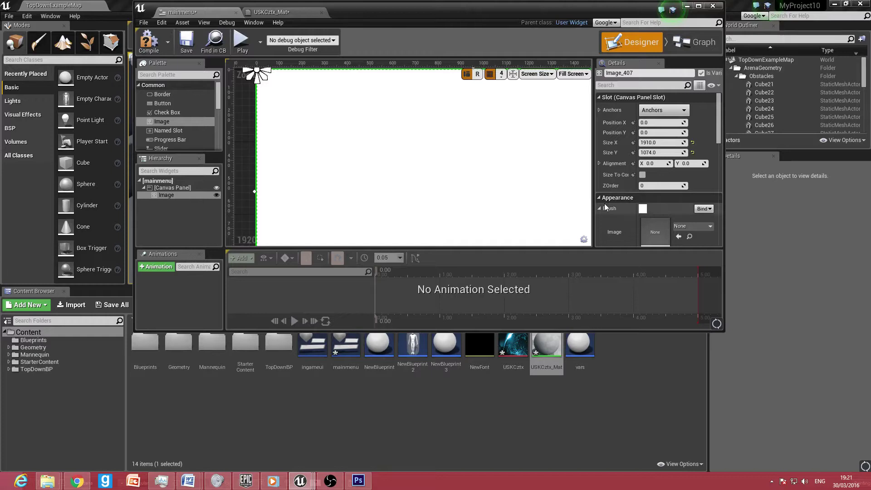
pyautogui.click(690, 226)
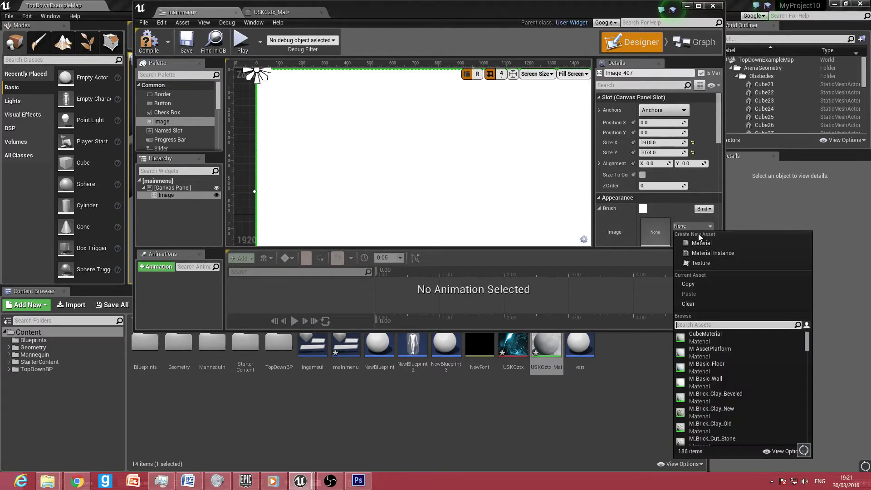
pyautogui.write('uskc')
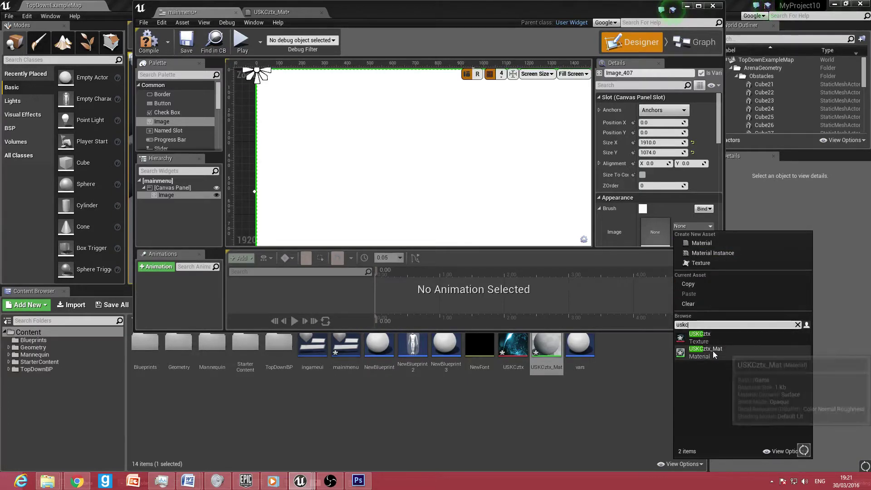
pyautogui.click(709, 350)
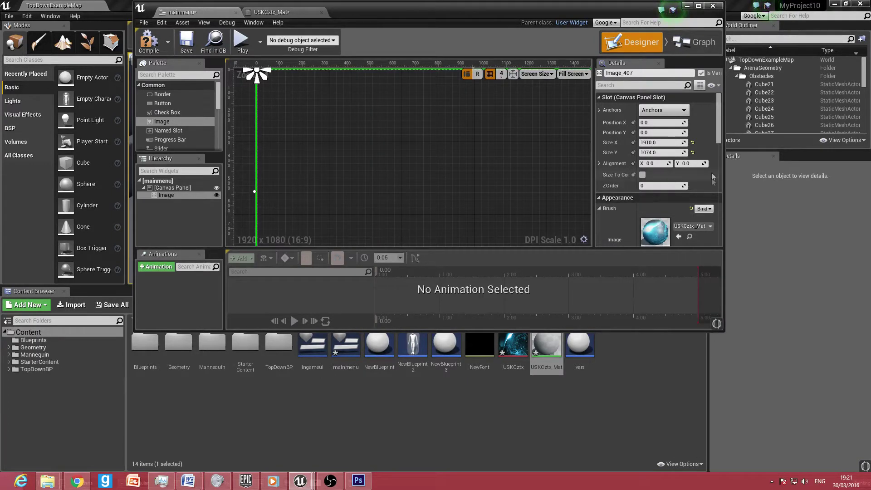
pyautogui.scroll(-3, 716, 172)
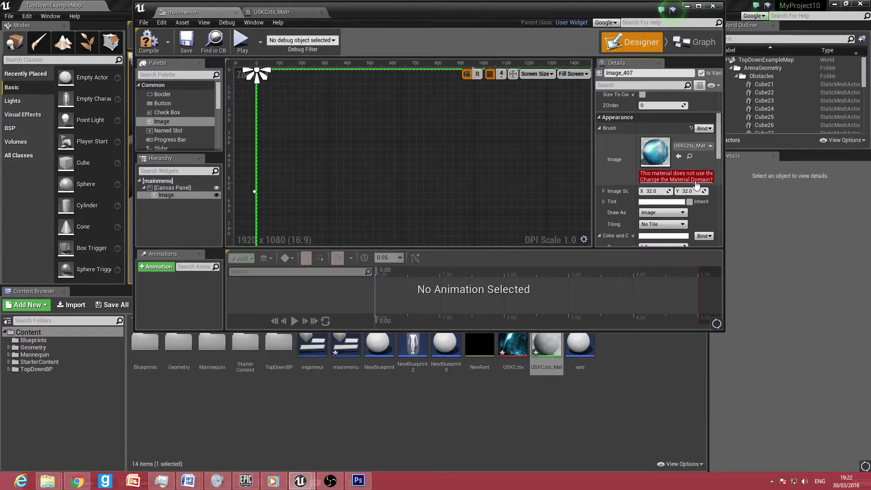
pyautogui.click(695, 180)
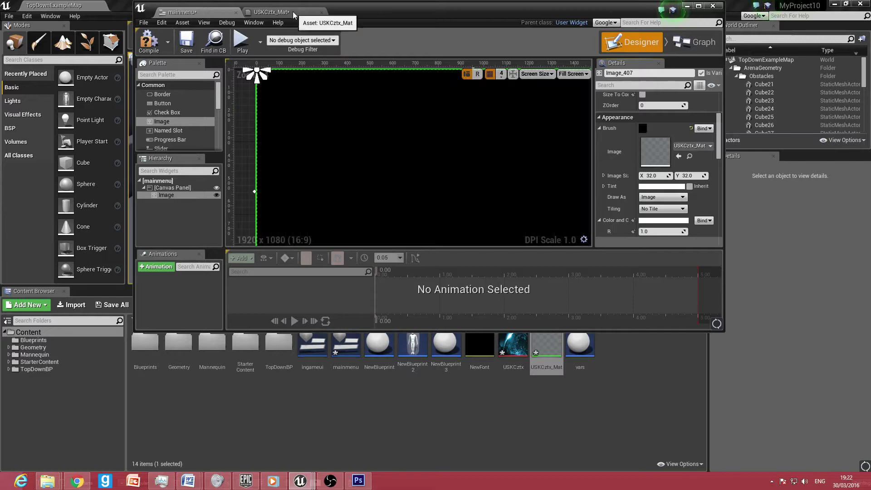
# Reopen USKCztx_Mat, connect the Texture Sample's colour output to Final Color, and save the material.
pyautogui.click(292, 12)
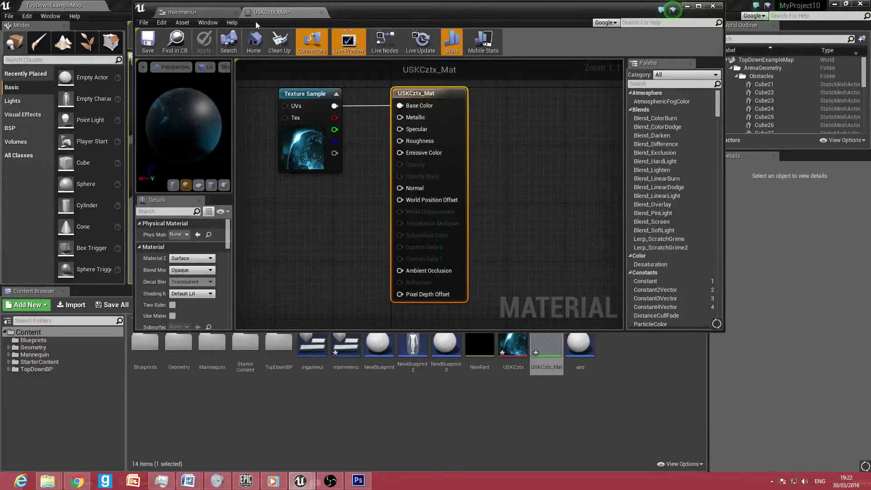
pyautogui.moveTo(382, 136); pyautogui.dragTo(343, 131, button='right')
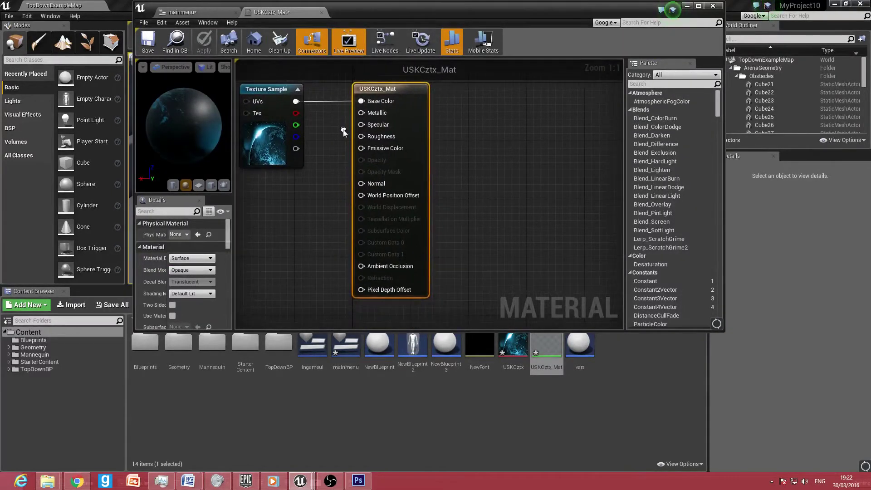
pyautogui.click(321, 12)
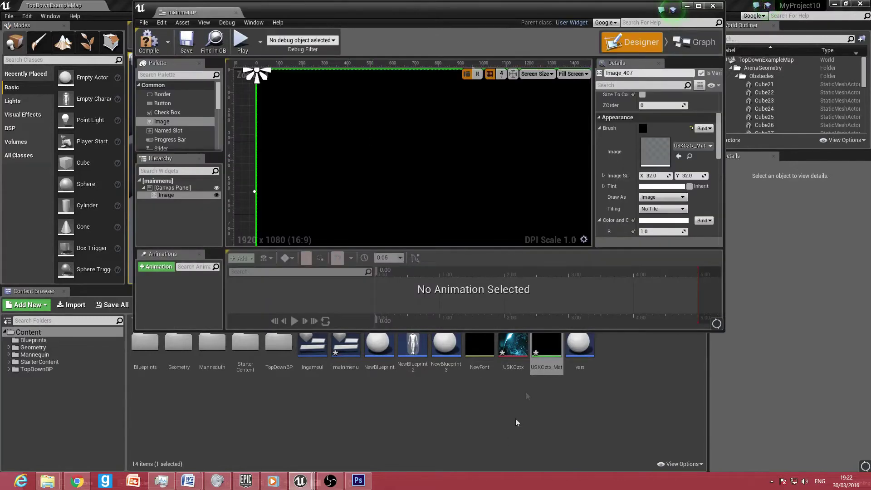
pyautogui.doubleClick(545, 345)
pyautogui.moveTo(347, 156); pyautogui.dragTo(397, 184, button='right')
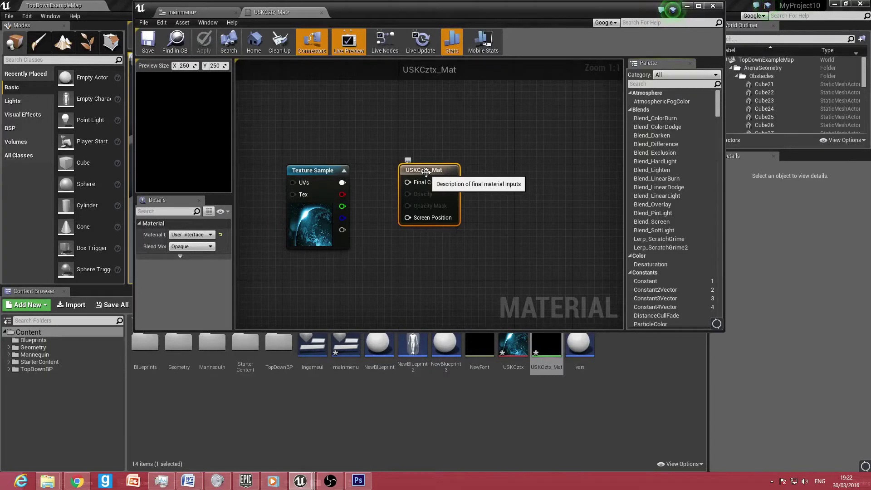
pyautogui.moveTo(342, 182); pyautogui.dragTo(409, 185)
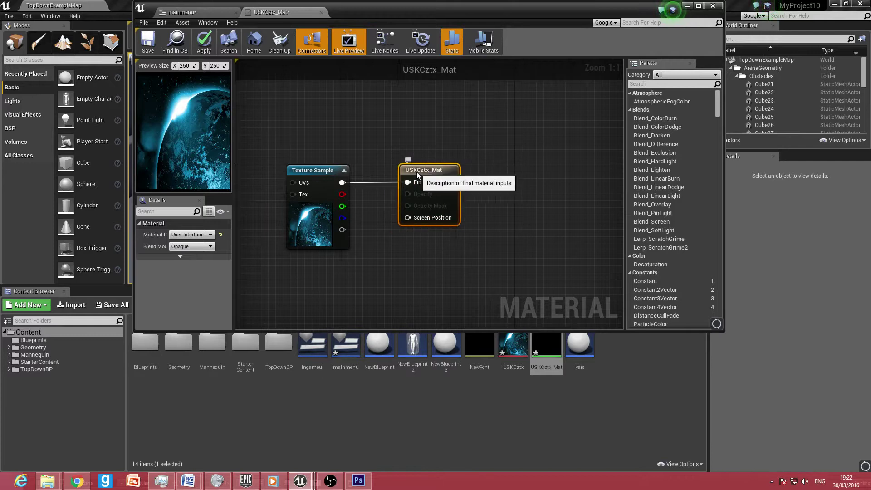
pyautogui.moveTo(416, 171); pyautogui.dragTo(415, 174)
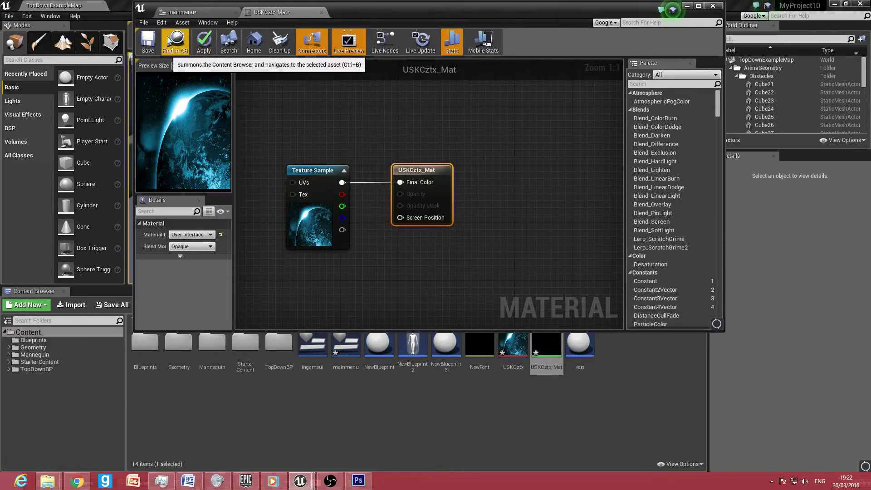
pyautogui.click(148, 42)
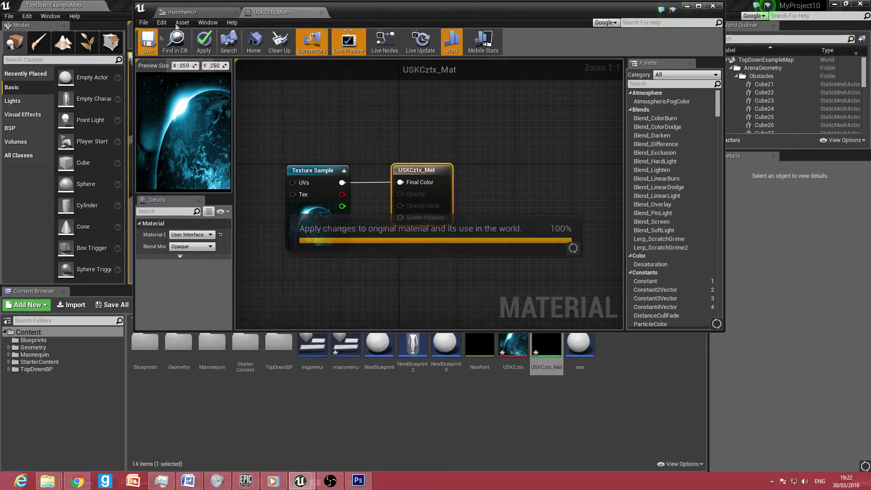
# Return to the mainmenu widget, maximize its editor, and add three buttons inside the Vertical Box over the background image.
pyautogui.click(197, 12)
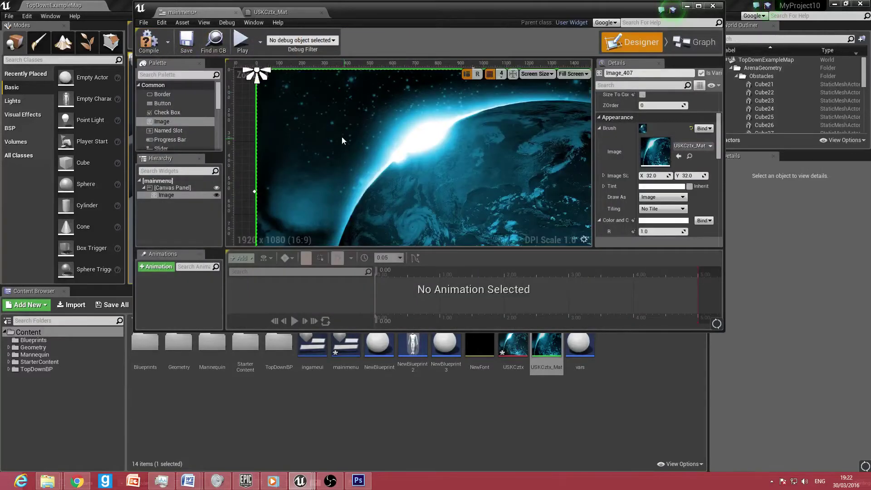
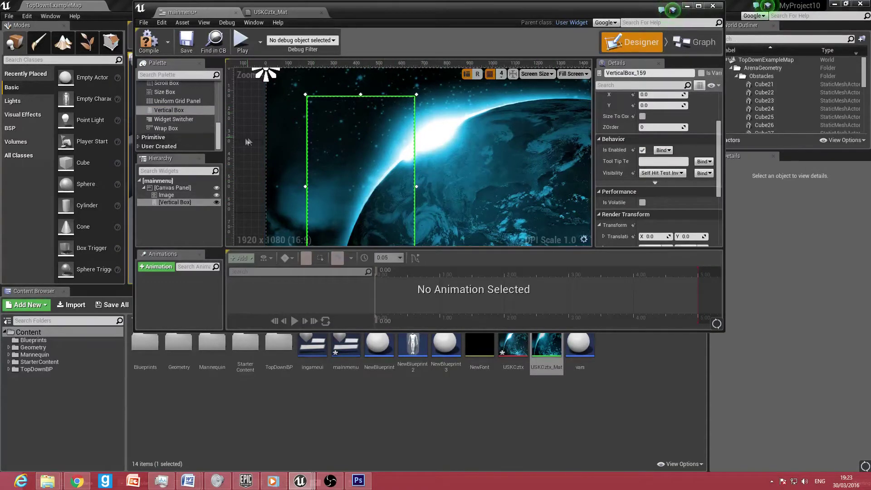
pyautogui.moveTo(218, 142); pyautogui.dragTo(223, 104)
pyautogui.scroll(3, 181, 109)
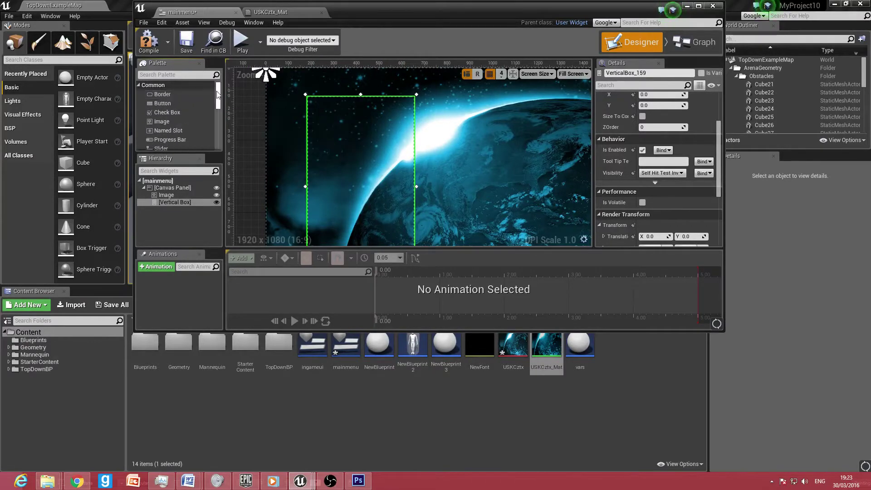
pyautogui.moveTo(379, 16); pyautogui.dragTo(380, 3)
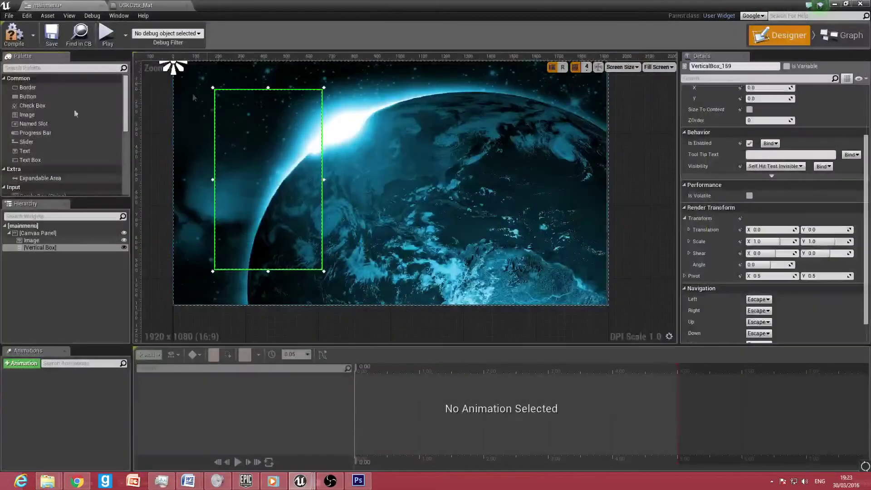
pyautogui.moveTo(29, 97); pyautogui.dragTo(249, 112)
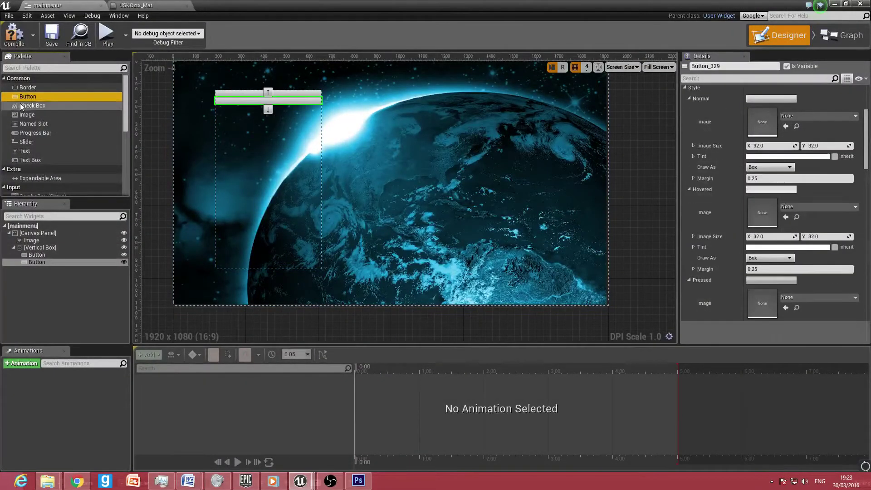
pyautogui.moveTo(71, 97); pyautogui.dragTo(246, 105)
# Select all three buttons and set their Normal style image size to 100 by 100.
pyautogui.keyDown('ctrl'); pyautogui.click(246, 99); pyautogui.keyUp('ctrl')
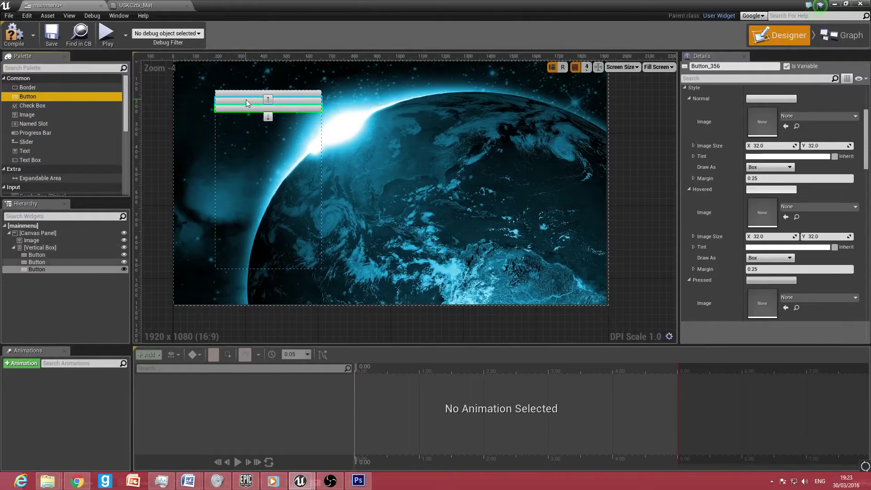
pyautogui.keyDown('ctrl'); pyautogui.click(248, 91); pyautogui.keyUp('ctrl')
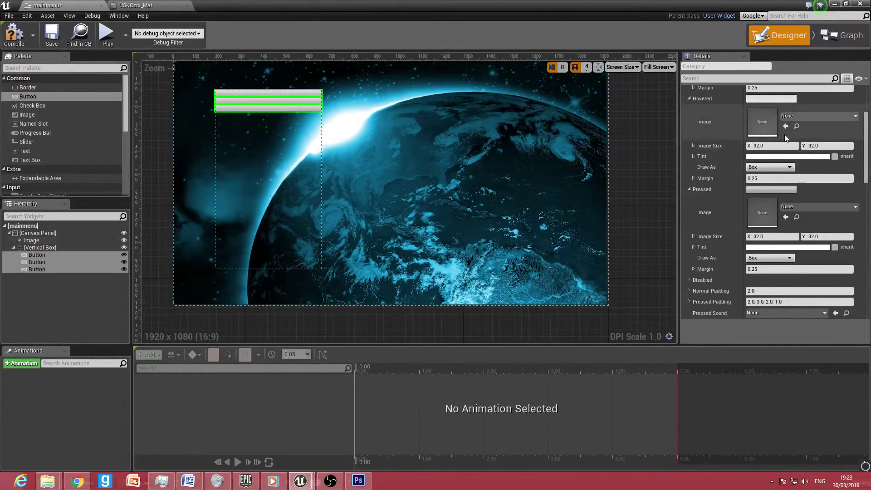
pyautogui.moveTo(867, 152); pyautogui.dragTo(867, 124)
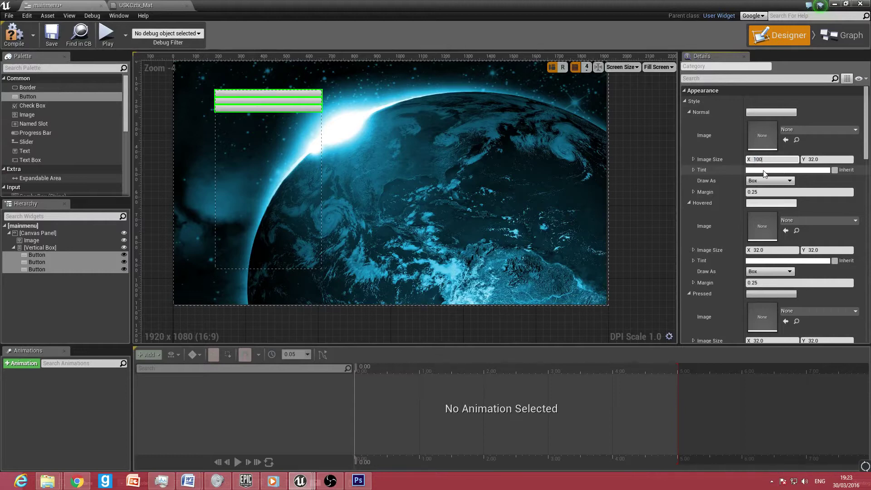
pyautogui.press('Return')
pyautogui.press('Tab')
pyautogui.write('100')
pyautogui.press('Return')
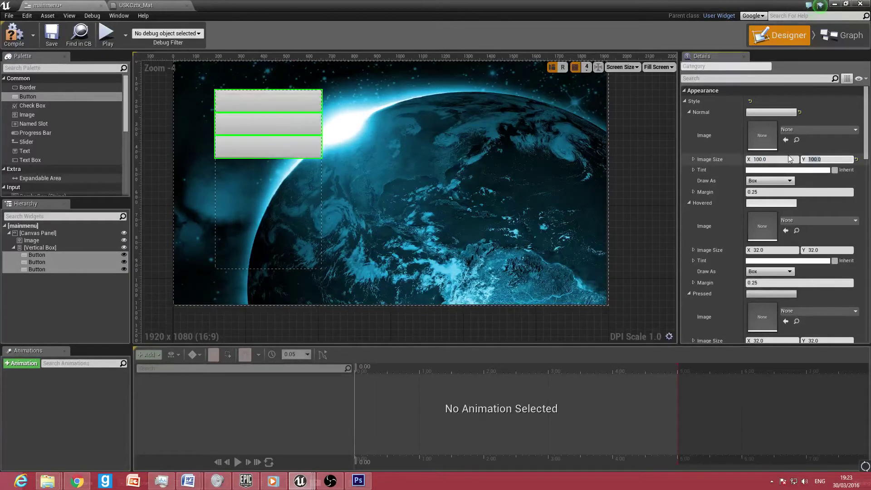
# Set the image size of the three buttons' Hovered and Pressed styles to 100 by 100.
pyautogui.click(765, 250)
pyautogui.write('100')
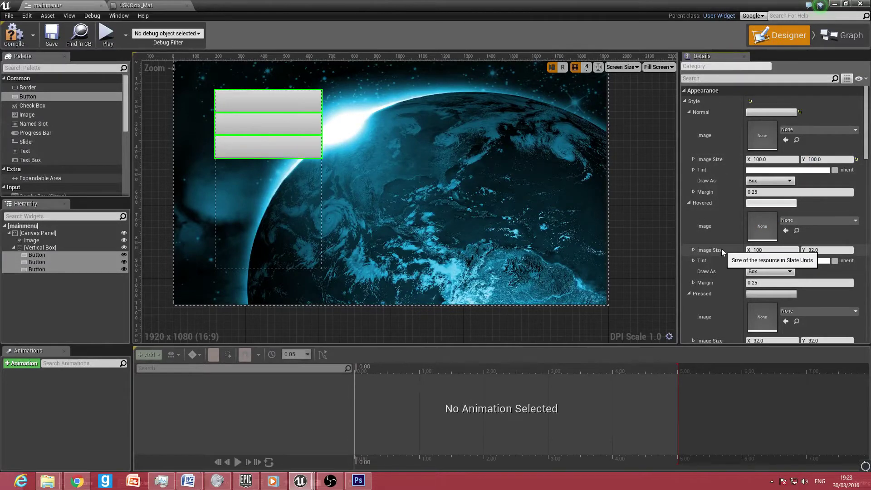
pyautogui.press('Return')
pyautogui.click(825, 250)
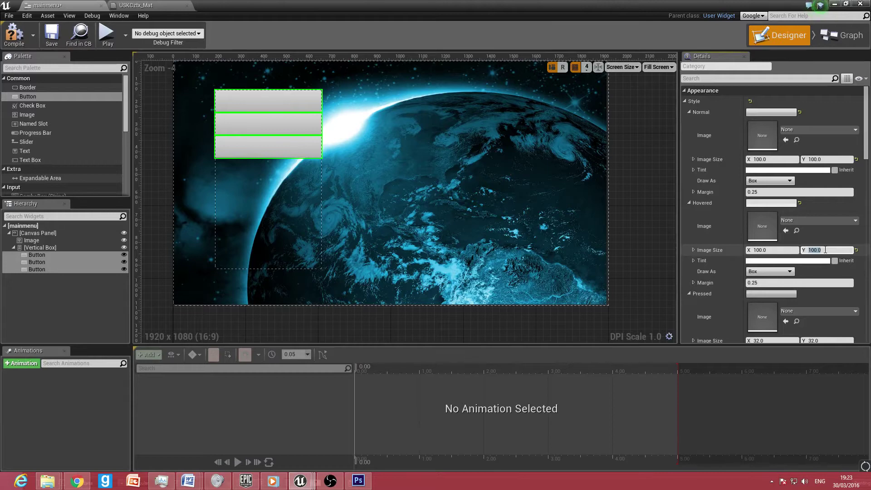
pyautogui.scroll(-3, 864, 180)
pyautogui.click(762, 240)
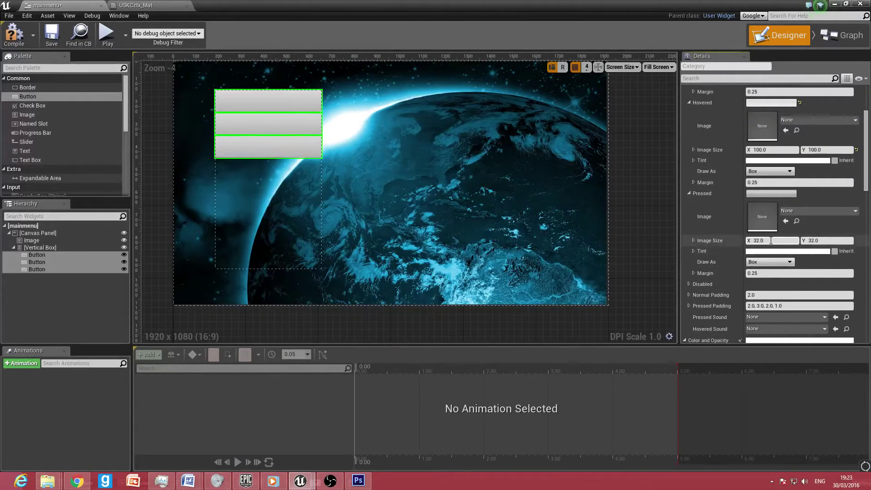
pyautogui.write('100')
pyautogui.press('Tab')
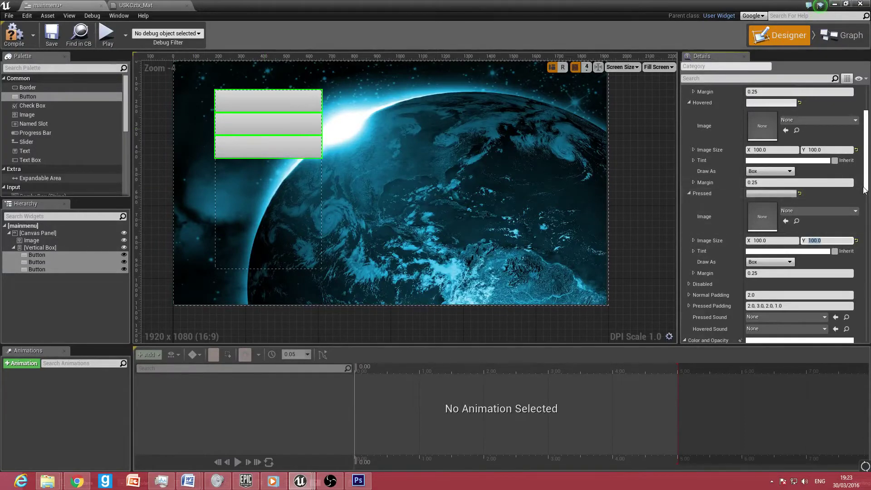
# Try Normal Padding values of 5 and 20000 on the three buttons and return it to 2.
pyautogui.click(771, 295)
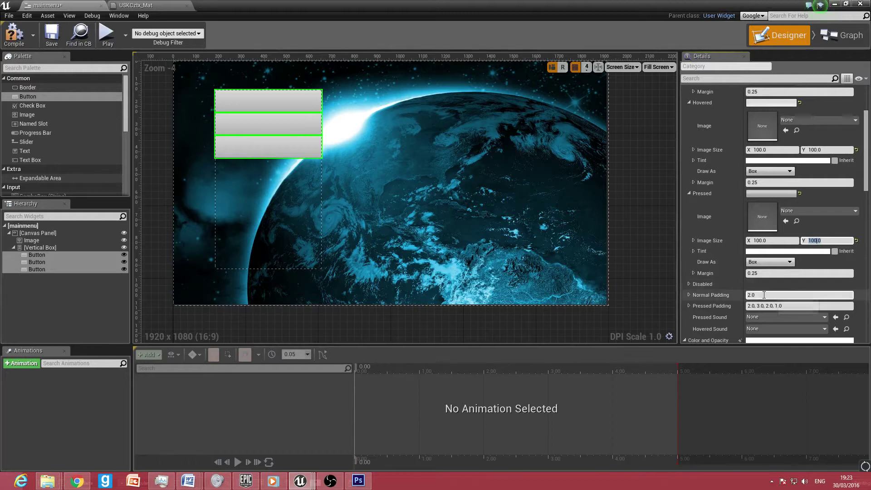
pyautogui.write('5')
pyautogui.press('Return')
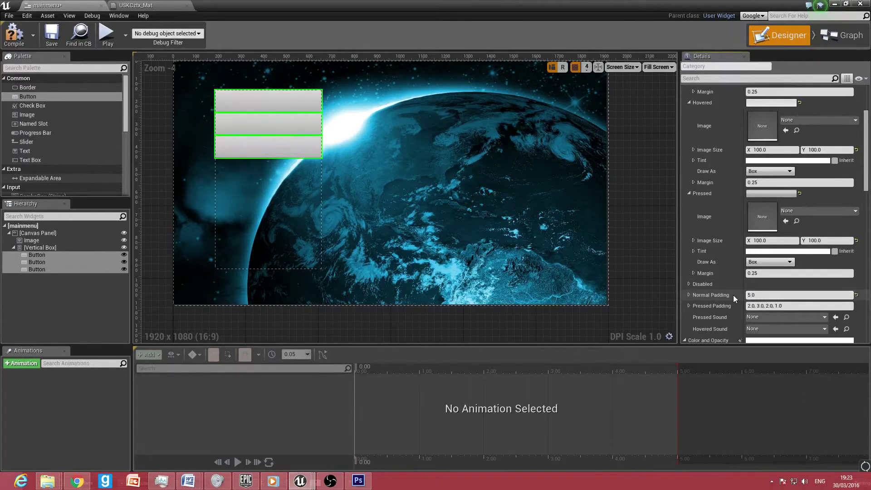
pyautogui.click(771, 295)
pyautogui.write('2')
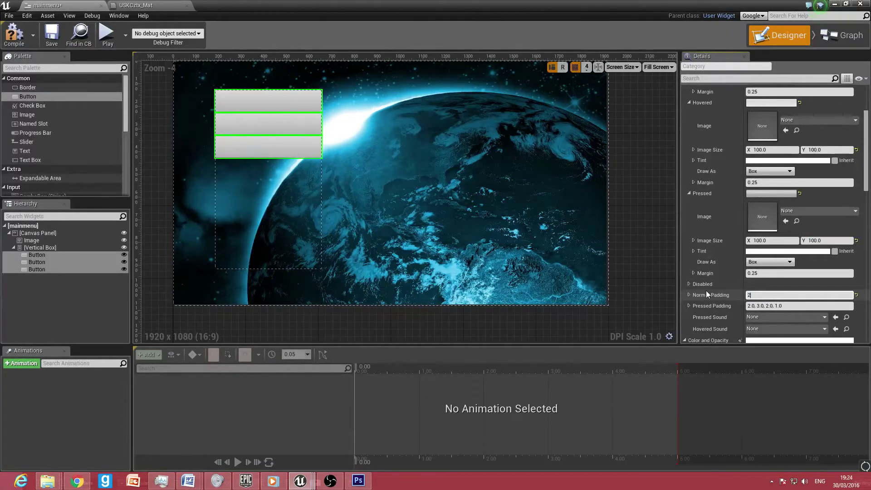
pyautogui.write('0000')
pyautogui.press('Return')
pyautogui.click(764, 295)
pyautogui.write('2')
pyautogui.press('Return')
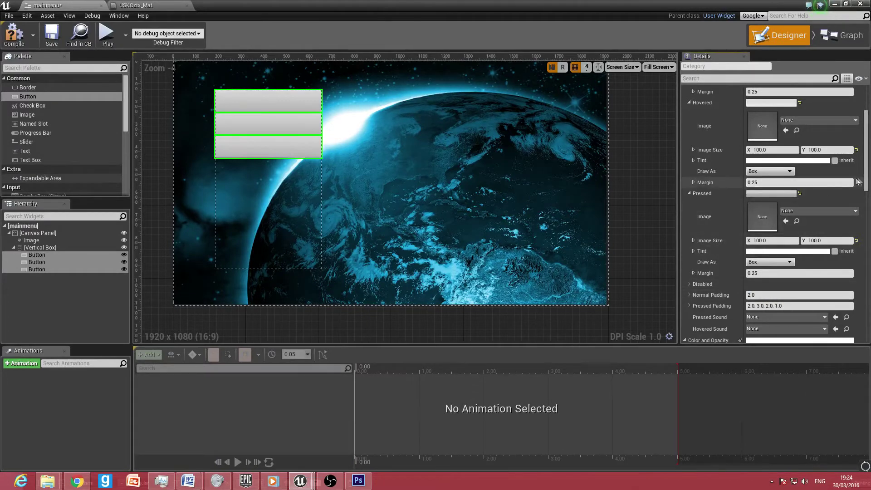
# Set the layout padding of the three buttons to 50 to space them apart in the Vertical Box.
pyautogui.moveTo(867, 184); pyautogui.dragTo(868, 234)
pyautogui.click(774, 276)
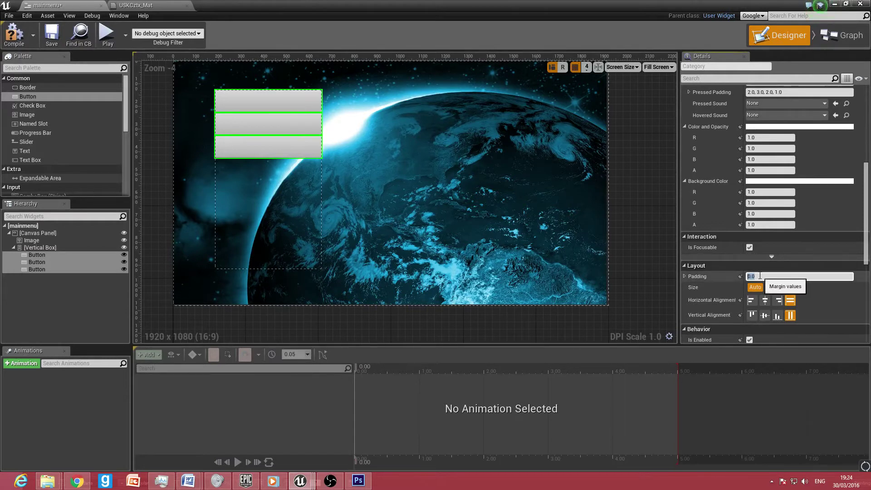
pyautogui.write('50')
pyautogui.press('Return')
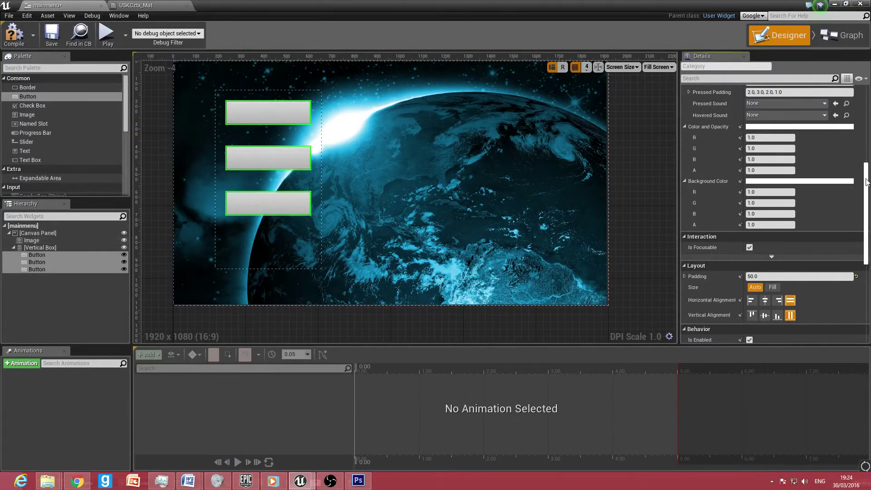
pyautogui.scroll(3, 865, 182)
pyautogui.moveTo(644, 178); pyautogui.dragTo(630, 204, button='right')
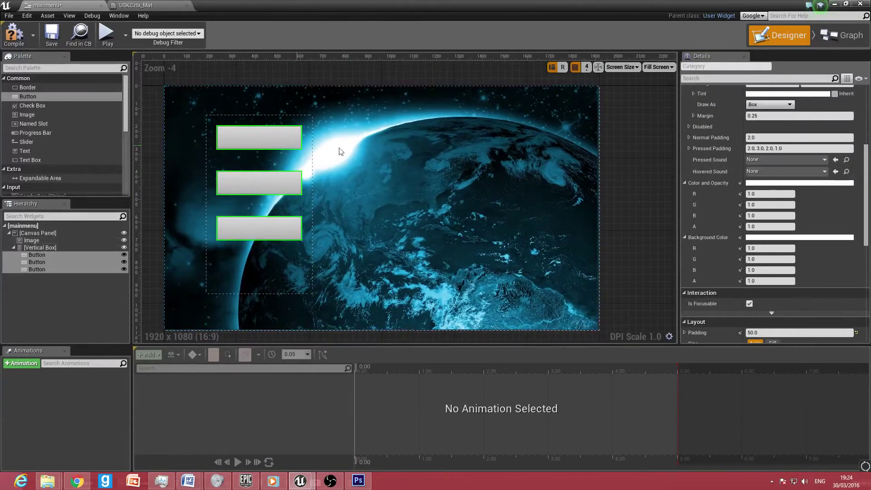
pyautogui.scroll(9, 771, 159)
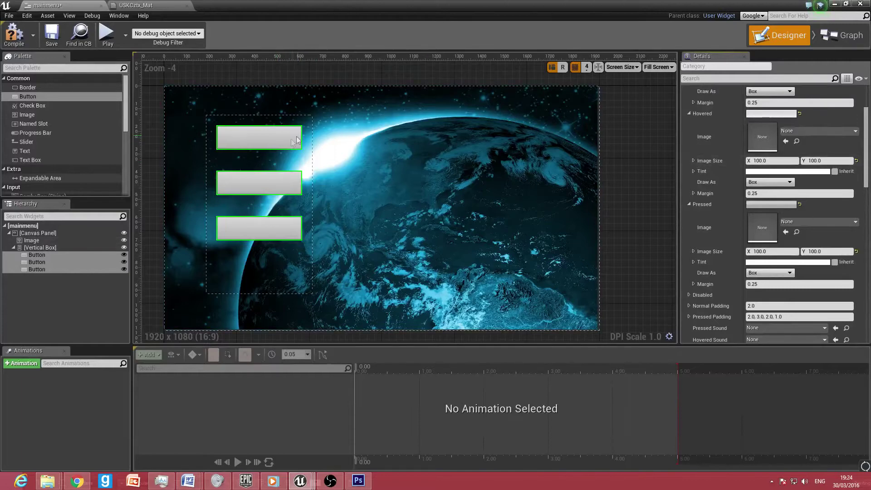
# Switch to the ff folder with the button images in File Explorer and reposition its window.
pyautogui.moveTo(54, 483)
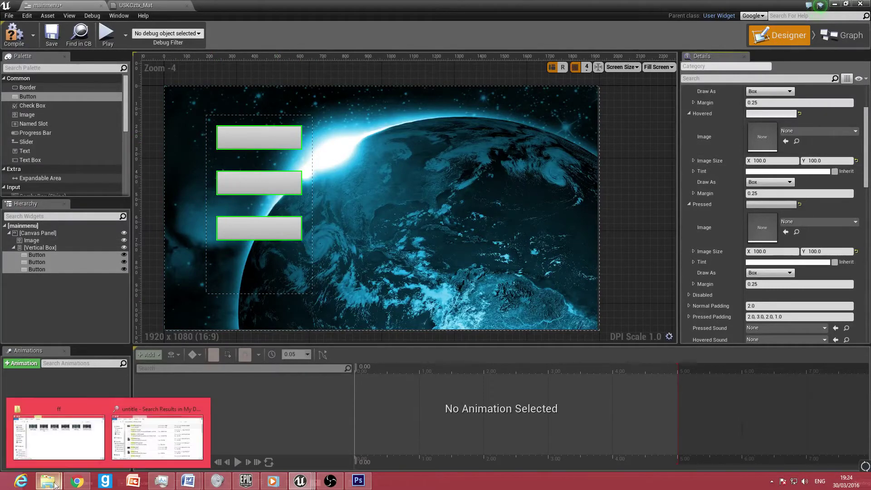
pyautogui.click(55, 440)
pyautogui.moveTo(338, 152); pyautogui.dragTo(365, 193)
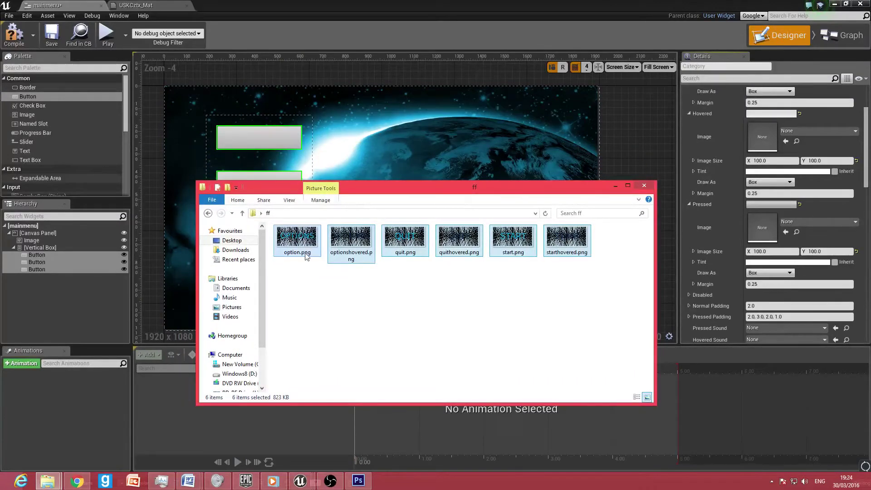
pyautogui.click(311, 284)
pyautogui.click(307, 254)
pyautogui.doubleClick(306, 254)
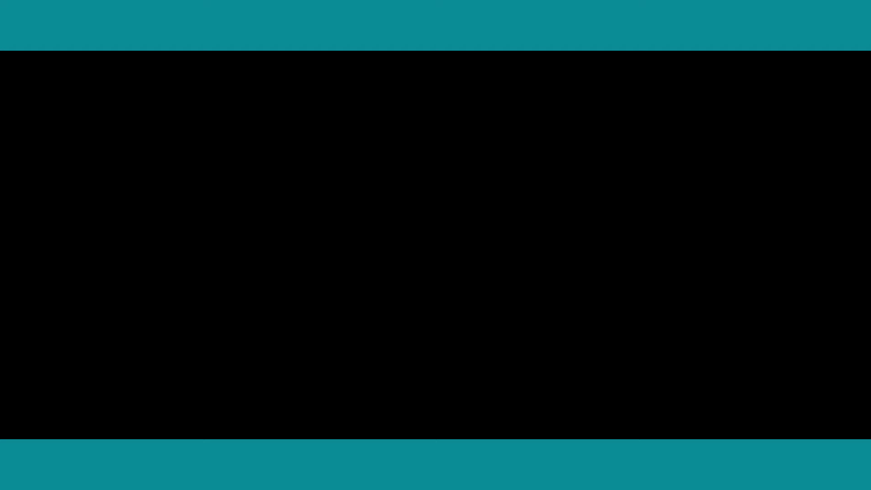
pyautogui.press('super')
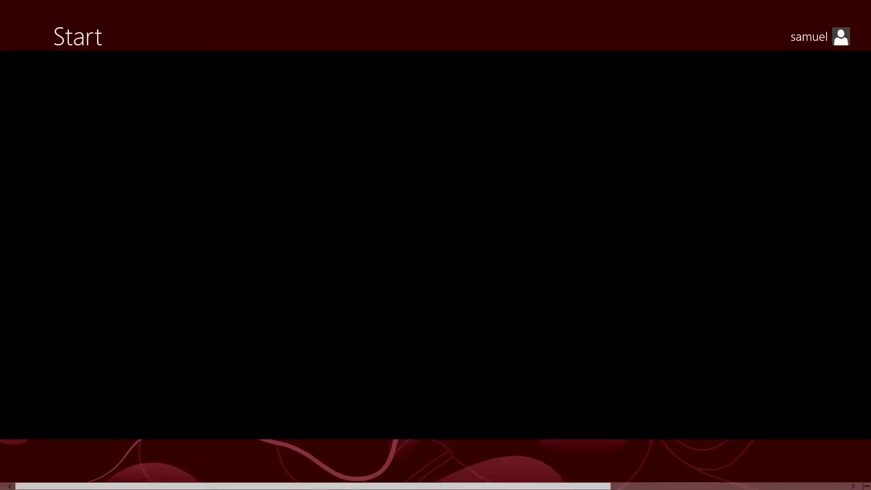
# Open option.png in Paint to examine the normal button artwork, and close it.
pyautogui.rightClick(302, 242)
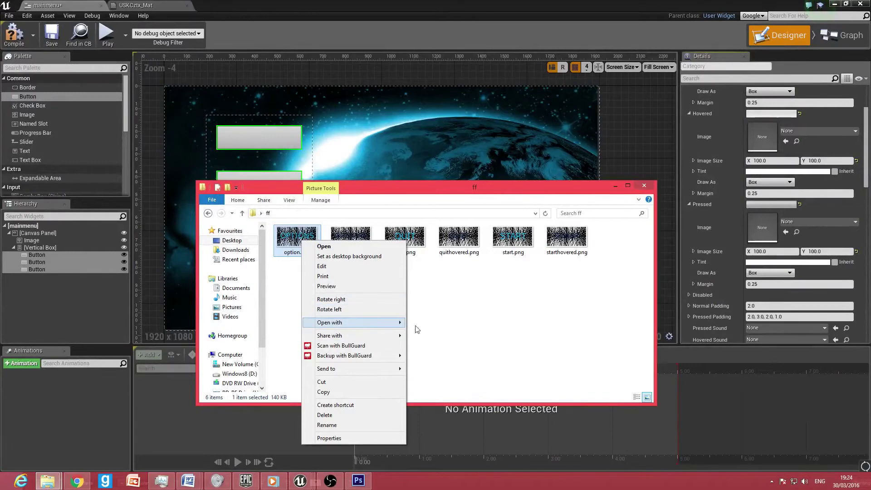
pyautogui.moveTo(394, 323)
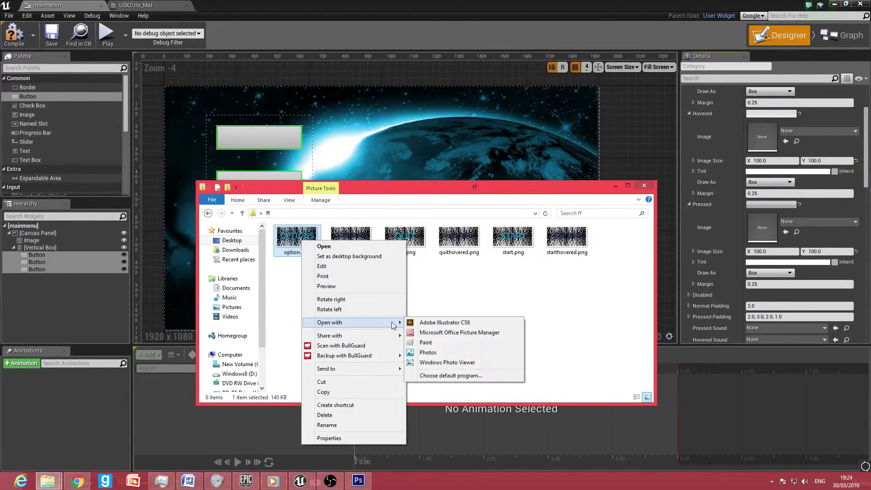
pyautogui.click(426, 343)
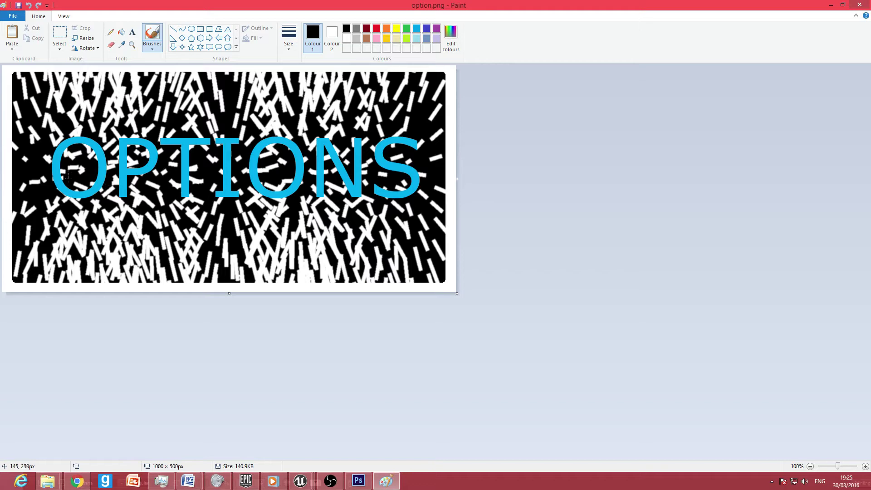
pyautogui.click(868, 4)
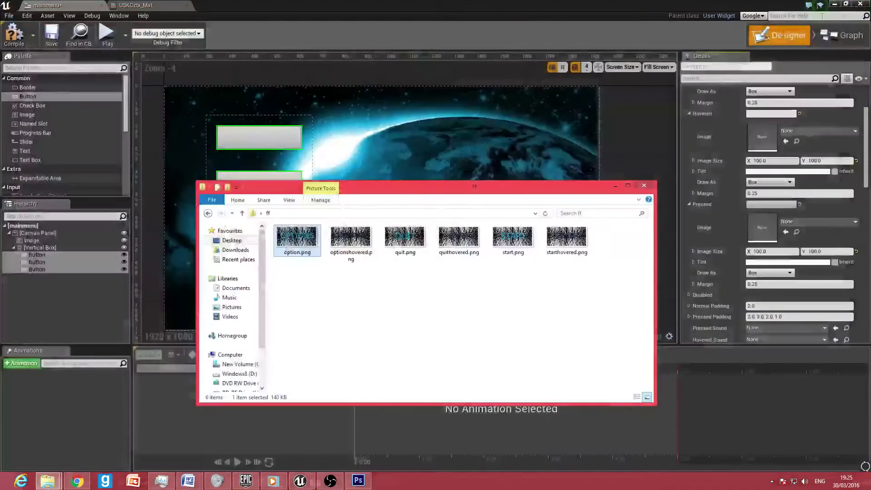
# Open optionshovered.png in Paint to examine the hovered button artwork, and close it.
pyautogui.rightClick(356, 241)
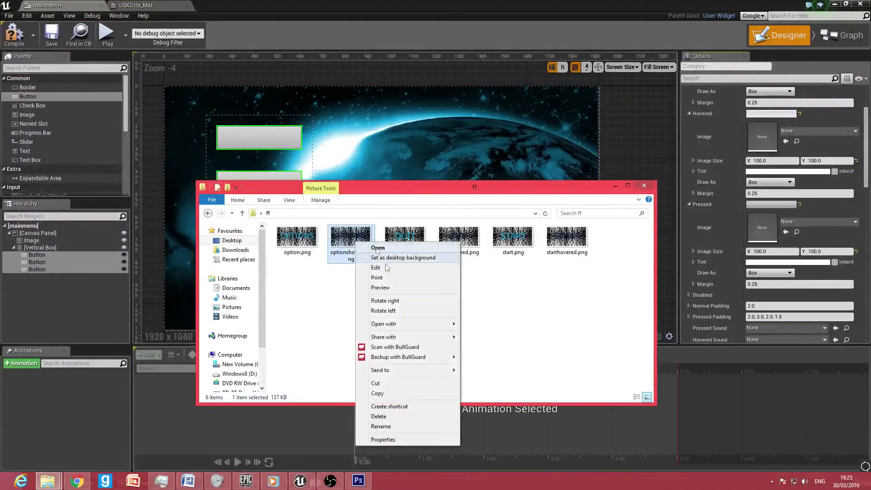
pyautogui.moveTo(430, 323)
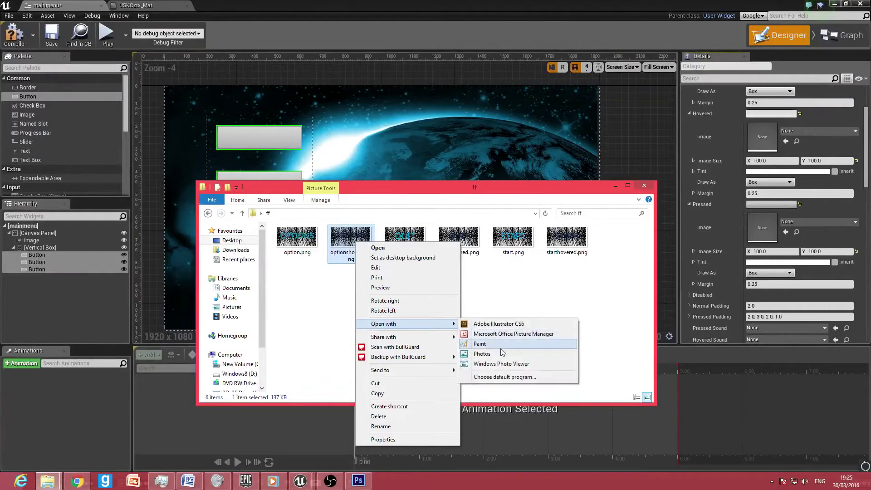
pyautogui.click(499, 344)
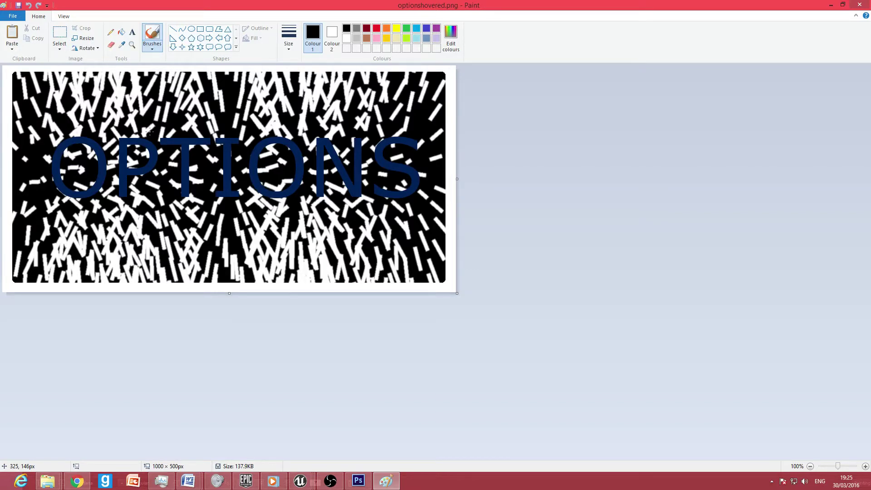
pyautogui.click(860, 5)
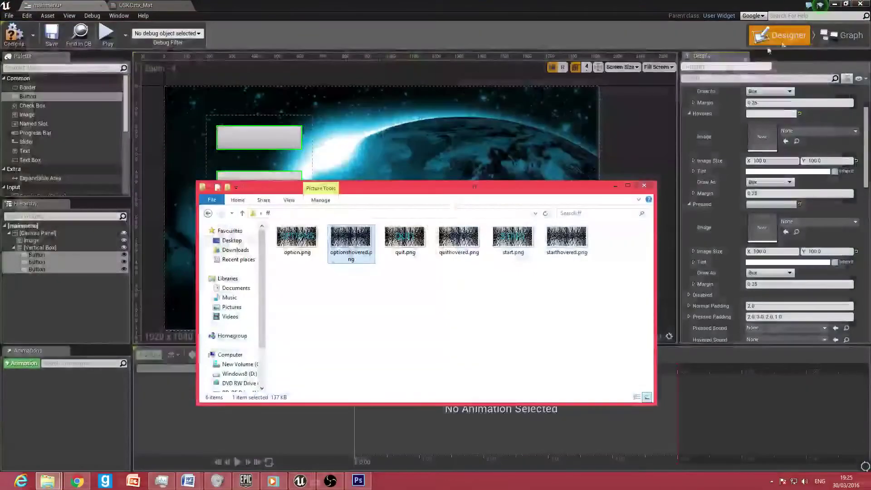
# Select all six button images in the ff folder and shrink the mainmenu editor window to expose the Content Browser.
pyautogui.moveTo(385, 191); pyautogui.dragTo(479, 97)
pyautogui.click(392, 143)
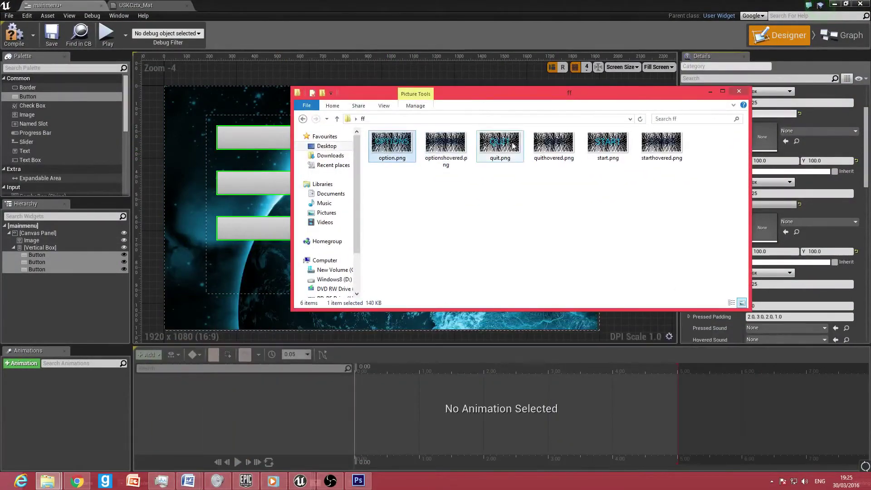
pyautogui.keyDown('shift'); pyautogui.click(660, 146); pyautogui.keyUp('shift')
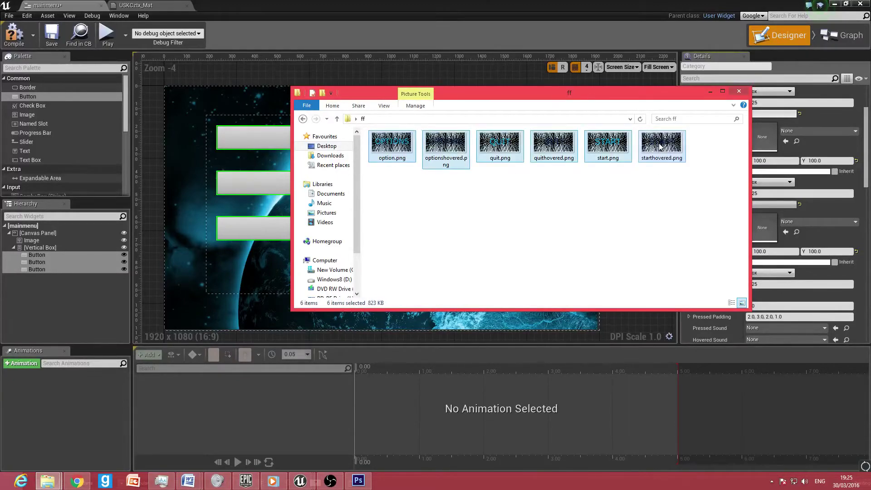
pyautogui.moveTo(654, 148)
pyautogui.mouseDown()
pyautogui.moveTo(603, 223)
pyautogui.moveTo(648, 159)
pyautogui.mouseUp()
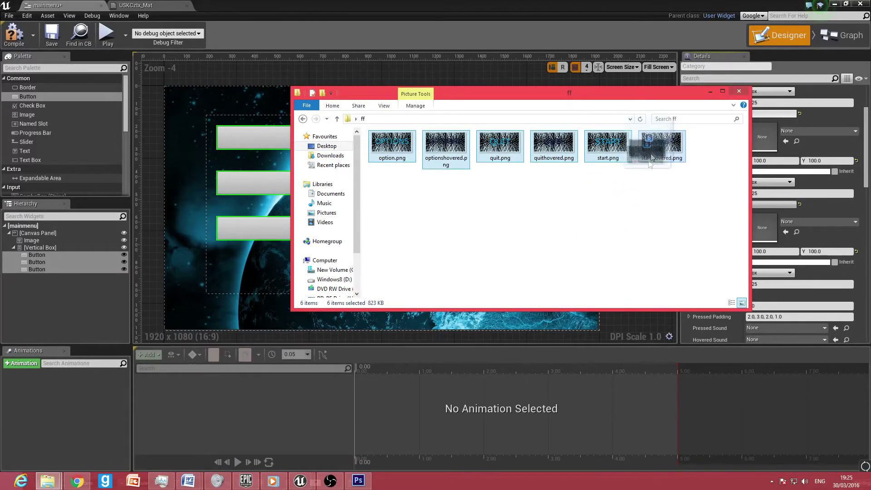
pyautogui.click(607, 7)
pyautogui.doubleClick(608, 7)
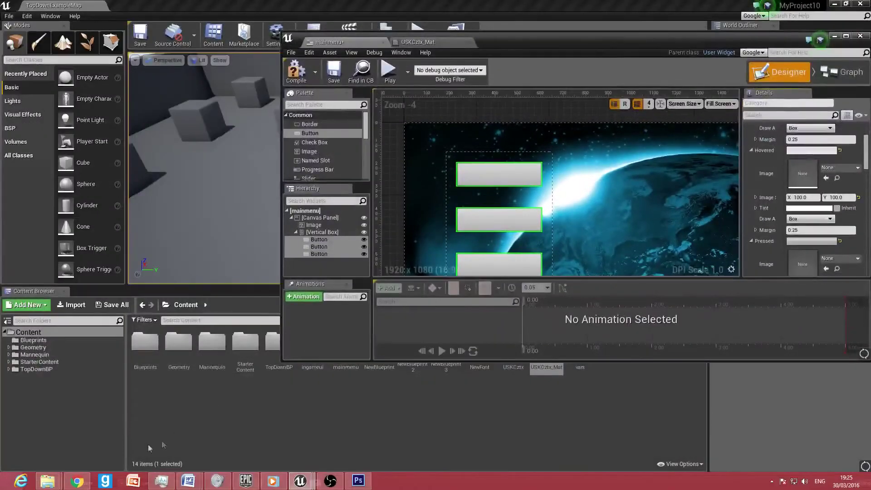
# Try to import the selected images into the Content folder, and move the mainmenu editor window clear of the asset thumbnails.
pyautogui.moveTo(47, 481)
pyautogui.click(49, 430)
pyautogui.moveTo(456, 145); pyautogui.dragTo(246, 403)
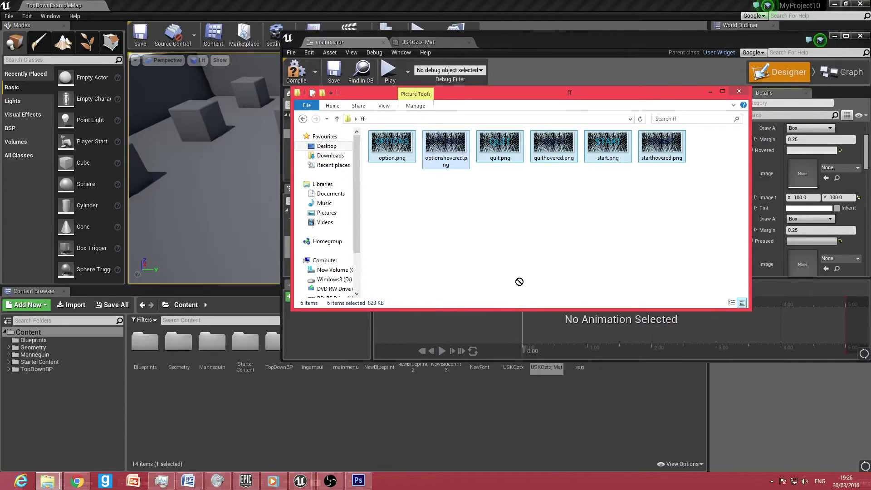
pyautogui.click(710, 92)
pyautogui.moveTo(707, 40); pyautogui.dragTo(545, 2)
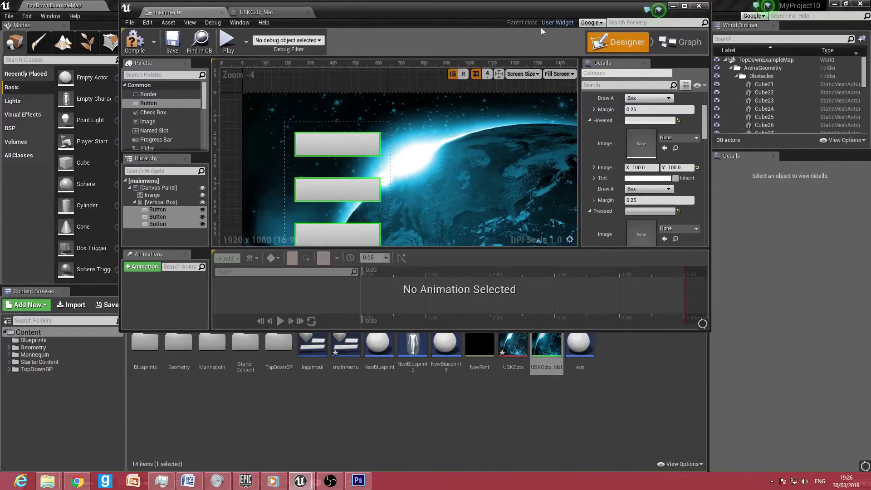
# Import the six option, quit and start images with their hovered versions from the ff folder into the Content folder.
pyautogui.click(47, 480)
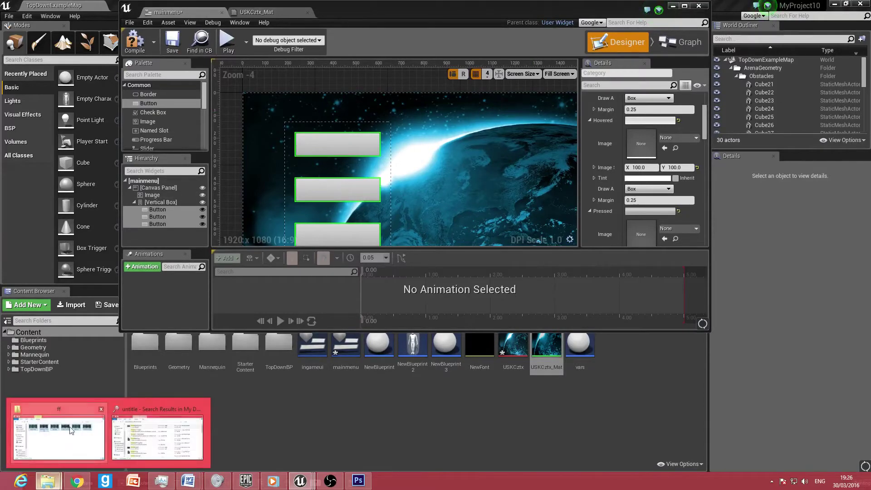
pyautogui.click(158, 431)
pyautogui.moveTo(462, 159); pyautogui.dragTo(625, 361)
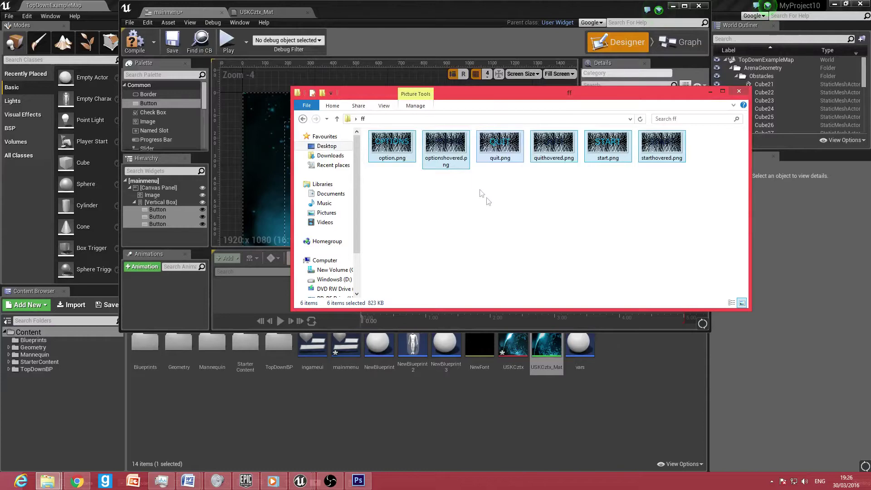
pyautogui.moveTo(455, 151); pyautogui.dragTo(617, 347)
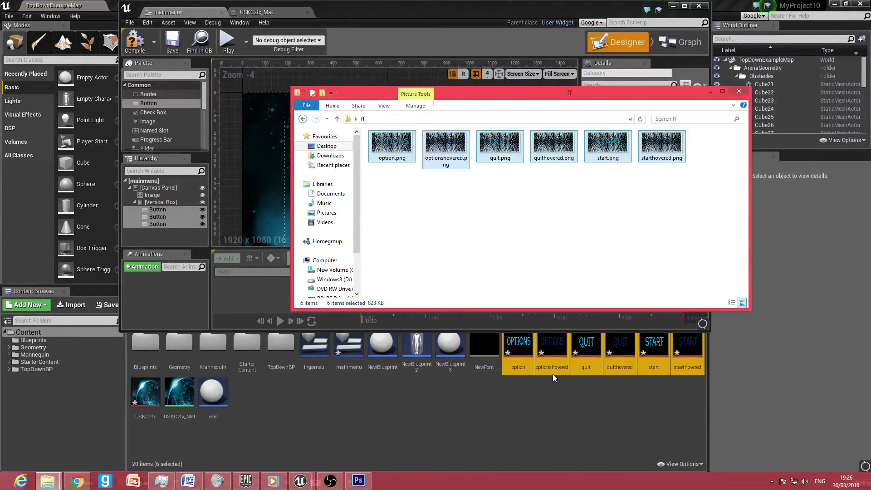
pyautogui.click(710, 92)
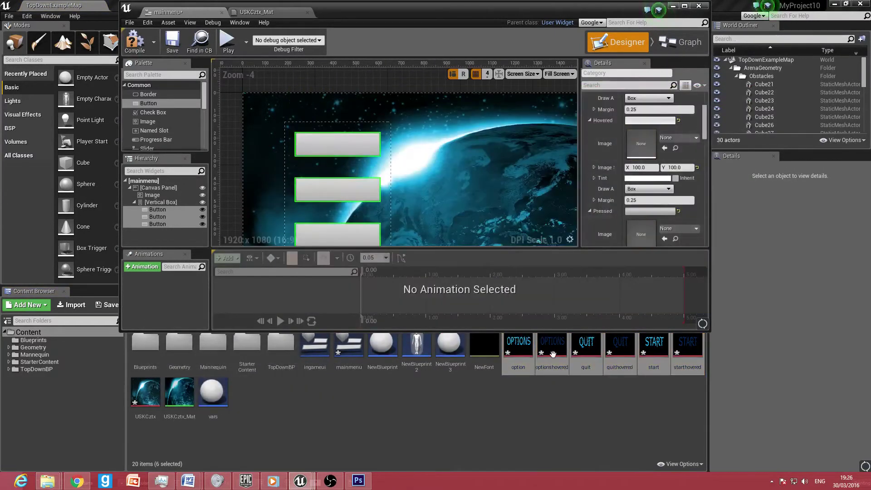
# Create a material from each of the six imported button textures.
pyautogui.rightClick(520, 365)
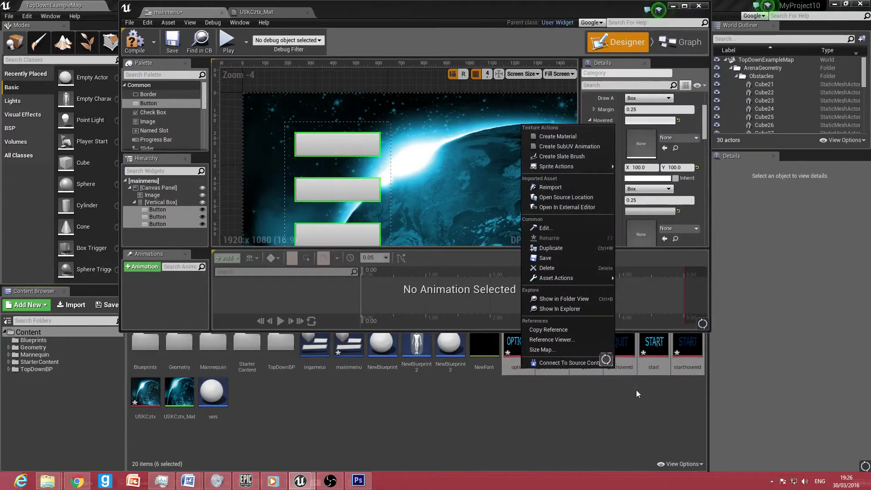
pyautogui.click(577, 137)
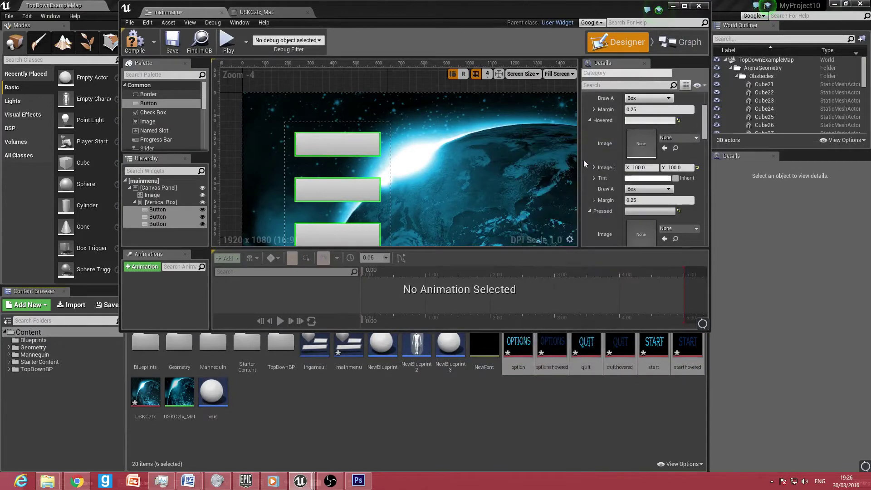
pyautogui.click(543, 410)
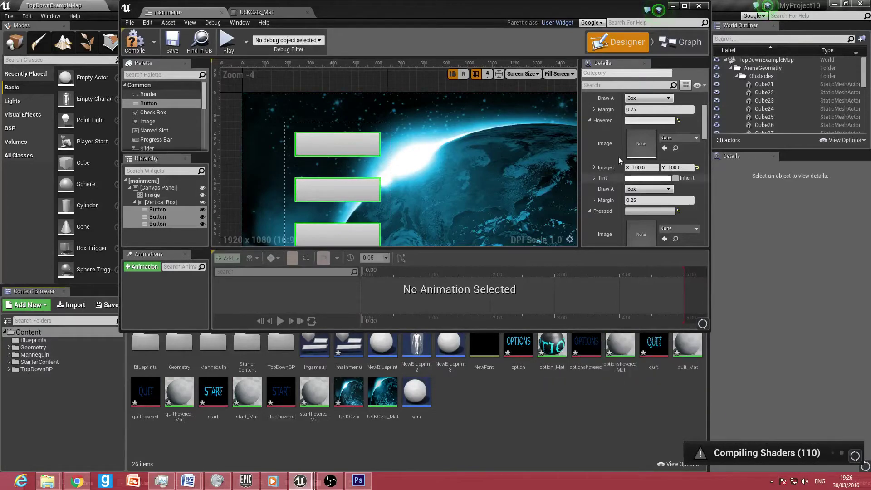
# Set the first button's Normal style image to start_Mat and change that material's domain to User Interface.
pyautogui.click(348, 138)
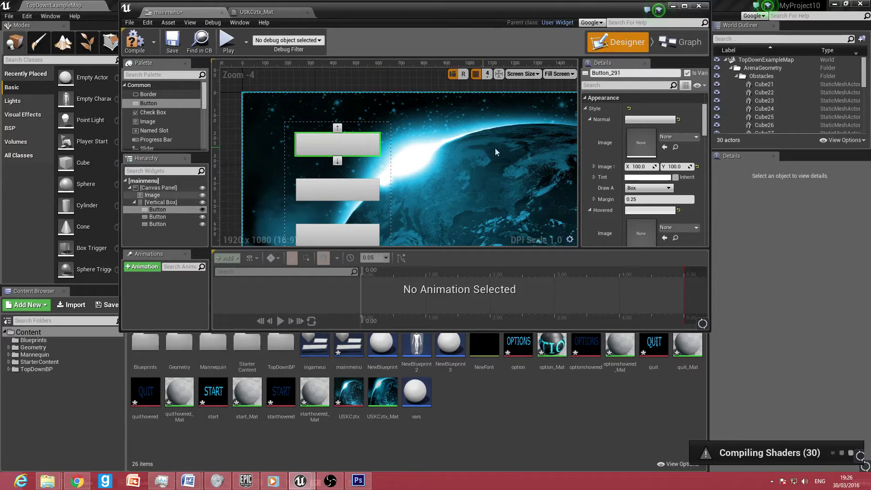
pyautogui.click(664, 140)
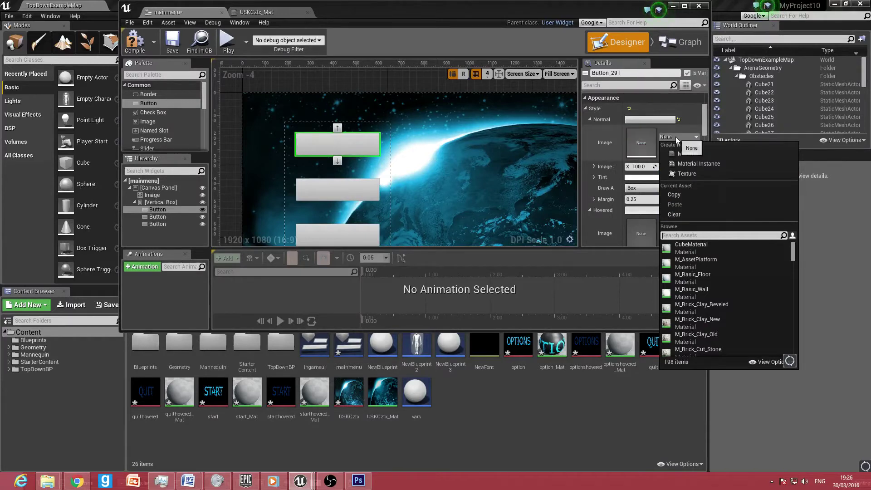
pyautogui.write('start')
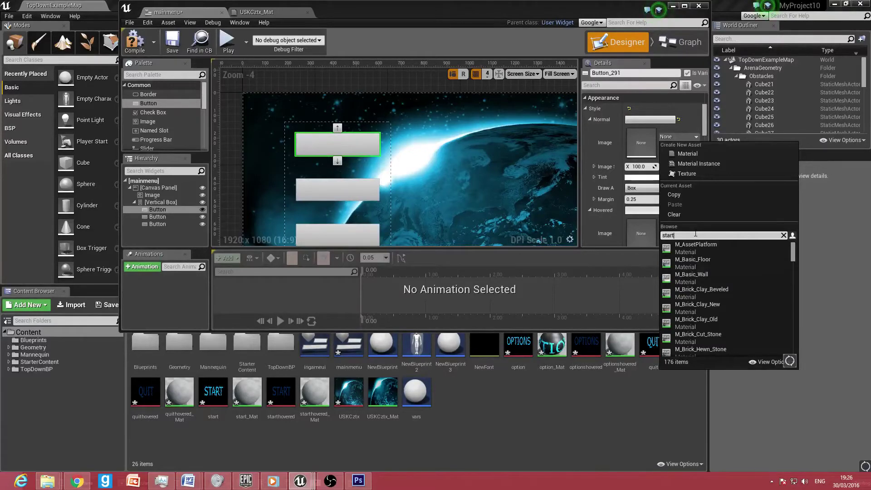
pyautogui.write('_mat')
pyautogui.click(696, 247)
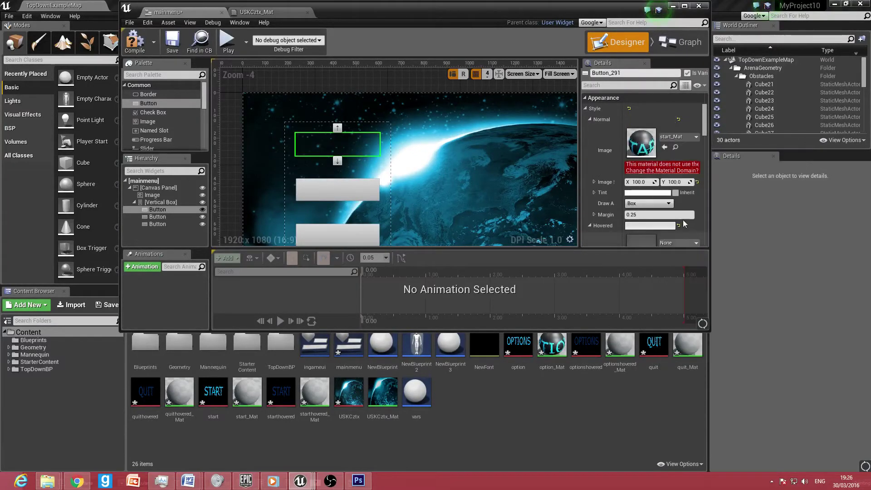
pyautogui.click(663, 170)
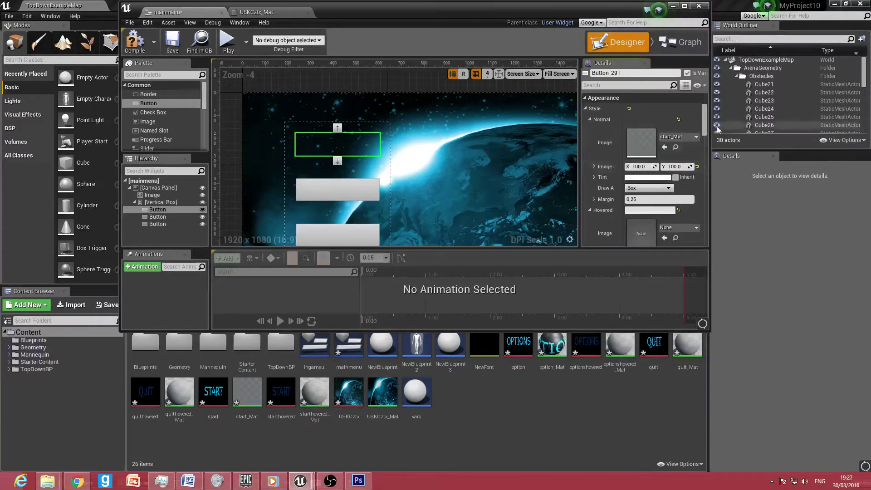
# Set the first button's Hovered style image to starthovered_Mat and change that material's domain to User Interface.
pyautogui.scroll(-2, 707, 138)
pyautogui.scroll(-1, 708, 138)
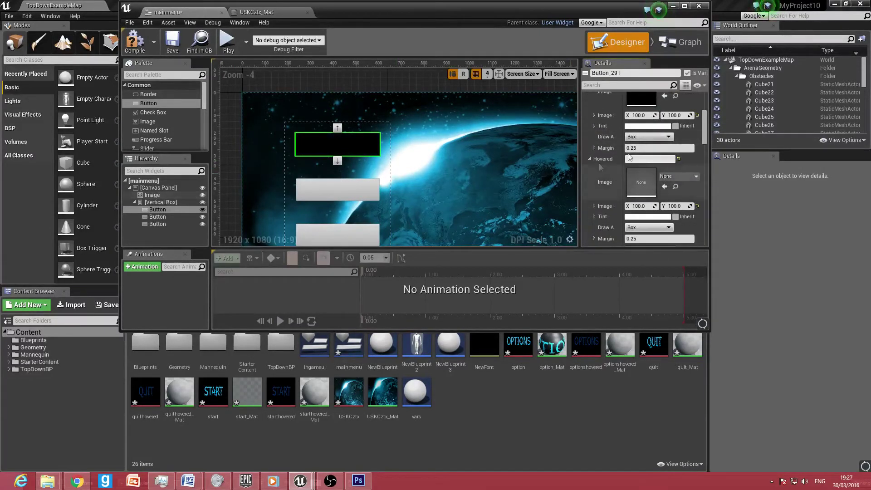
pyautogui.click(669, 177)
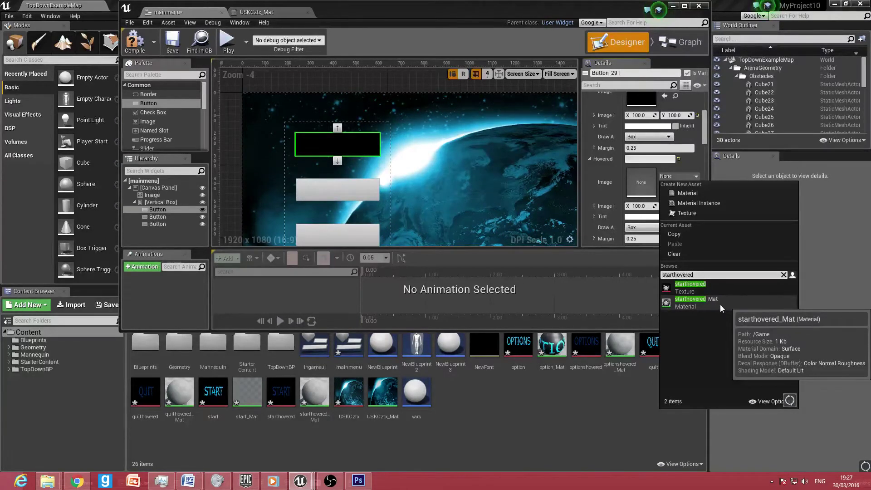
pyautogui.click(720, 303)
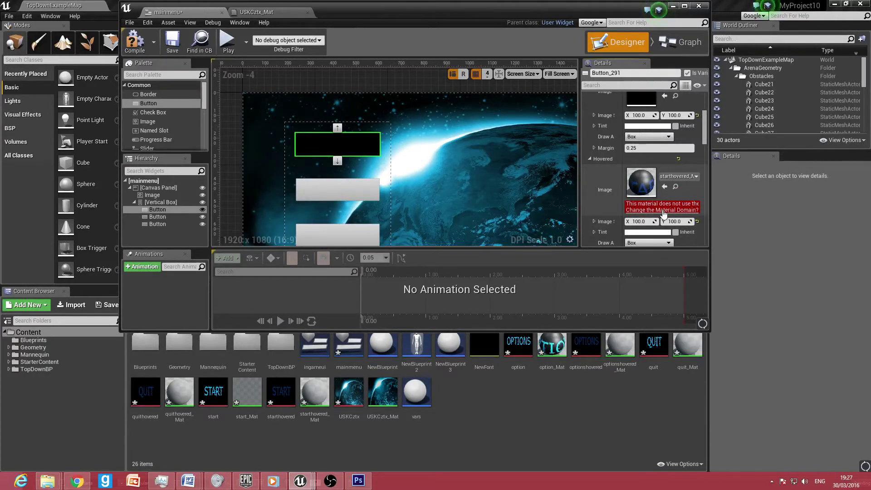
# Set the first button's Pressed style image to start_Mat.
pyautogui.moveTo(704, 139); pyautogui.dragTo(703, 155)
pyautogui.click(682, 156)
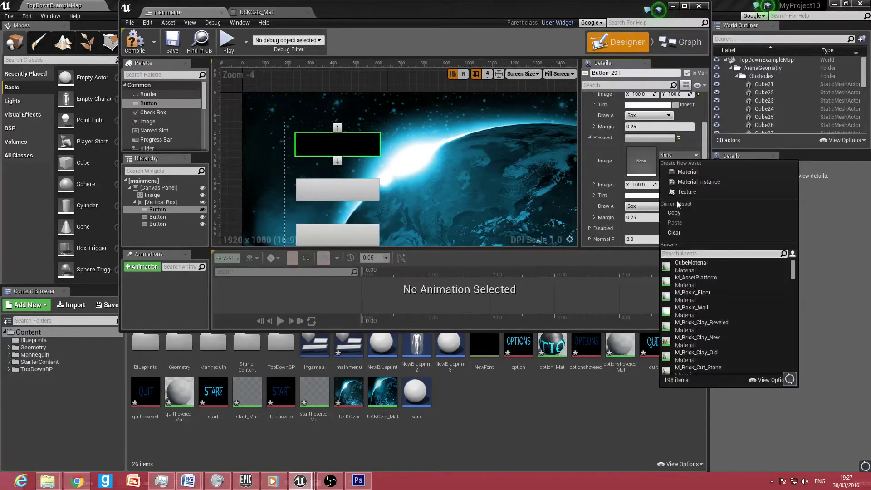
pyautogui.write('start_mat')
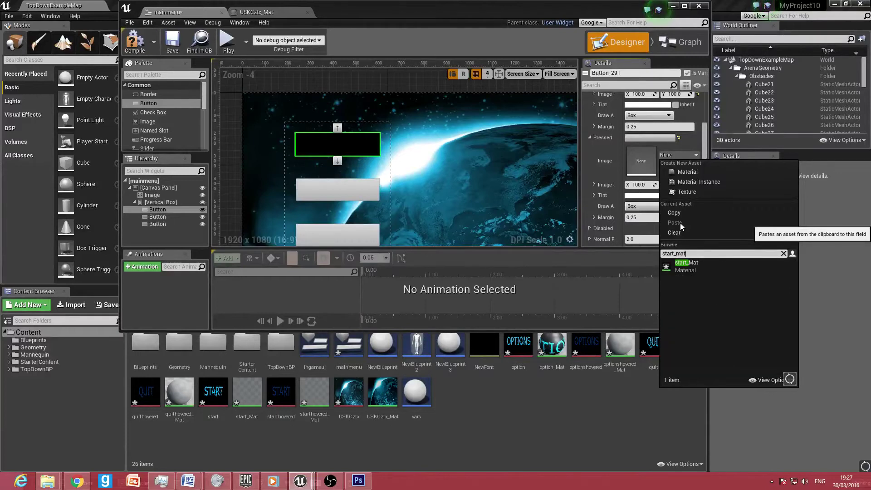
pyautogui.click(670, 235)
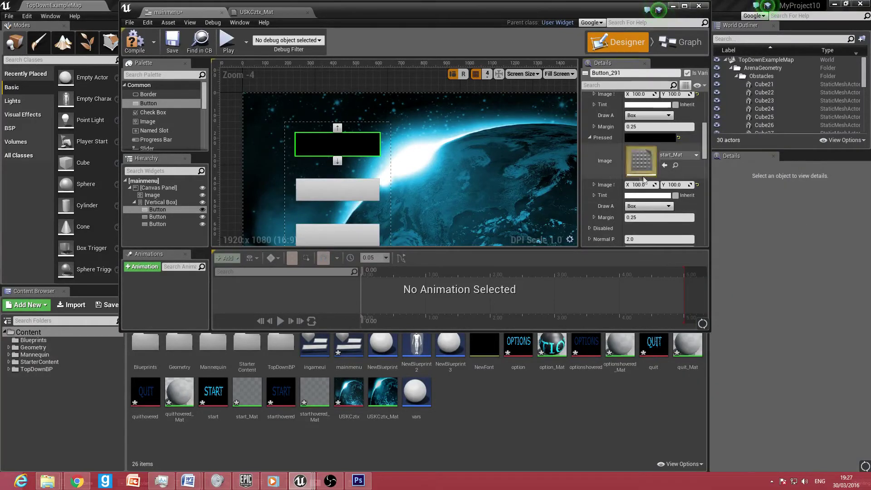
# Close the USKCztx_Mat editor and open the start_Mat material for editing.
pyautogui.moveTo(407, 18); pyautogui.dragTo(389, 21)
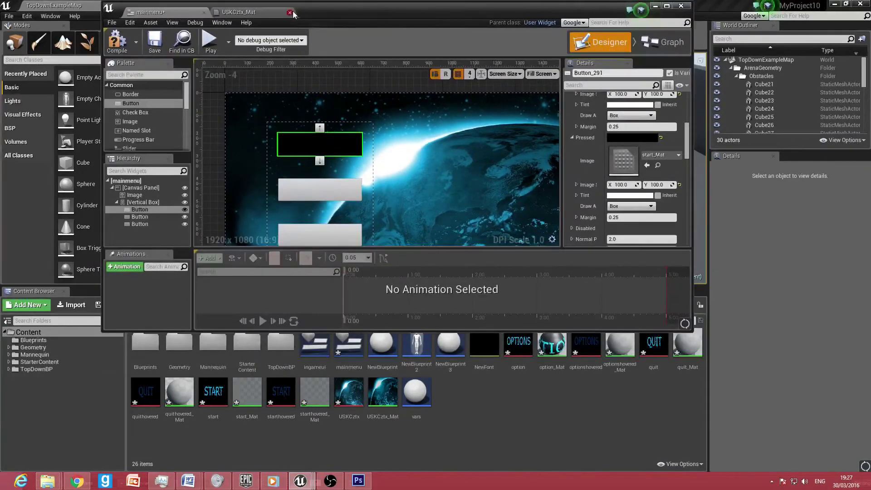
pyautogui.click(290, 12)
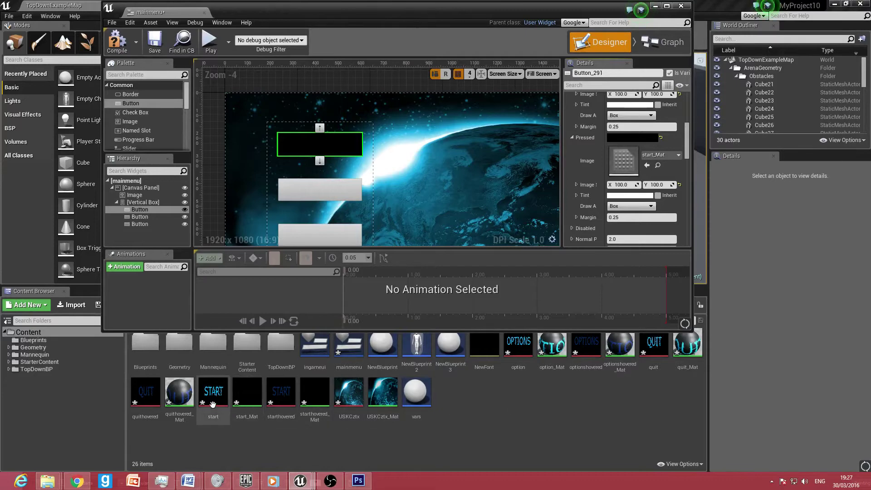
pyautogui.click(256, 393)
pyautogui.doubleClick(256, 392)
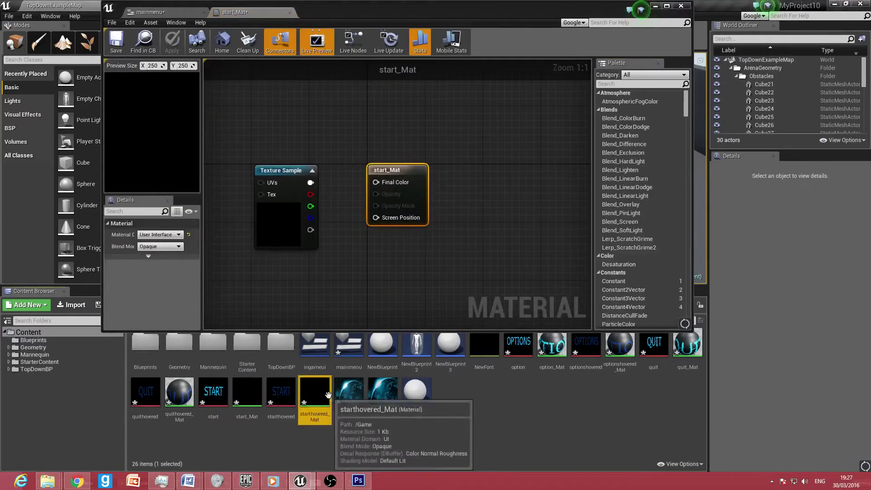
# Open starthovered_Mat, connect the Texture Sample's colour output to Final Color, then save and close the material.
pyautogui.doubleClick(315, 393)
pyautogui.moveTo(307, 183); pyautogui.dragTo(372, 182)
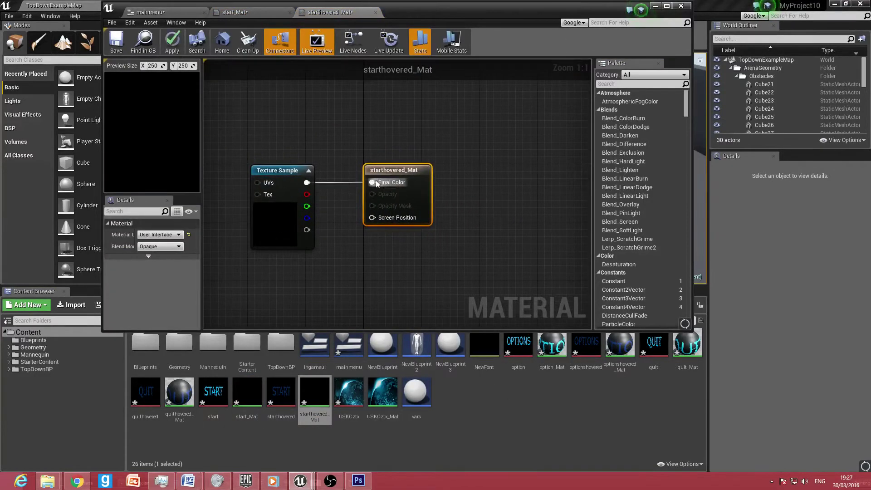
pyautogui.click(117, 41)
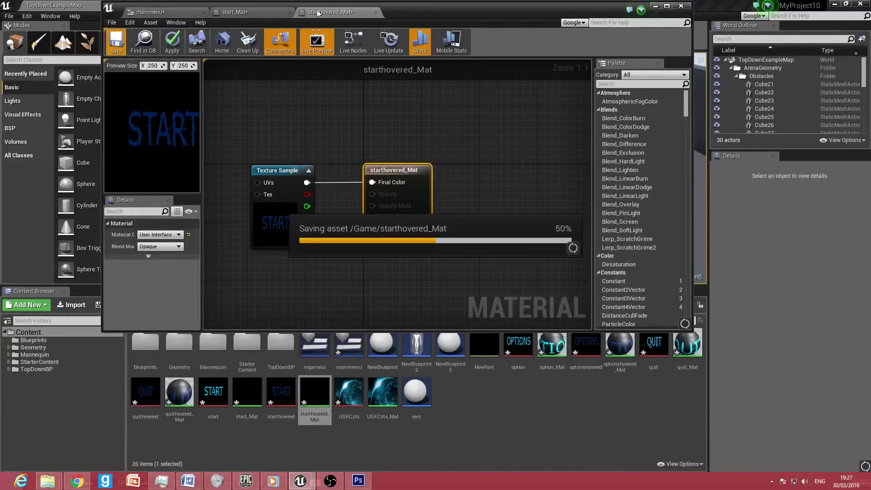
pyautogui.click(374, 13)
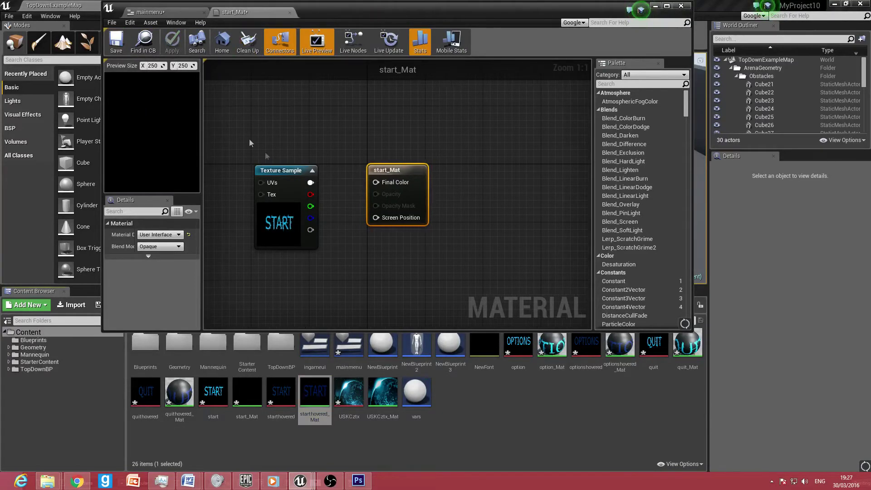
# In start_Mat, connect the Texture Sample's colour output to Final Color, then save and close the material.
pyautogui.moveTo(304, 183); pyautogui.dragTo(376, 182)
pyautogui.click(117, 41)
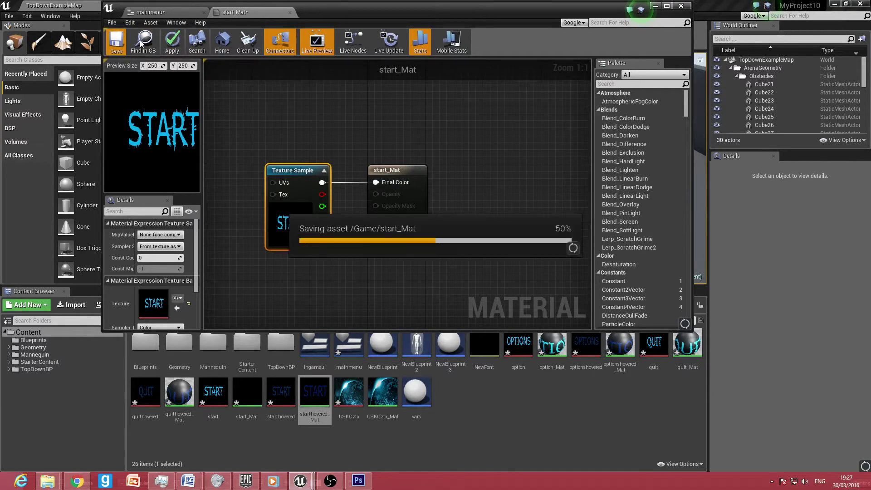
pyautogui.click(289, 13)
# Select all three menu buttons and set their Hovered image size to 200 by 200.
pyautogui.click(320, 144)
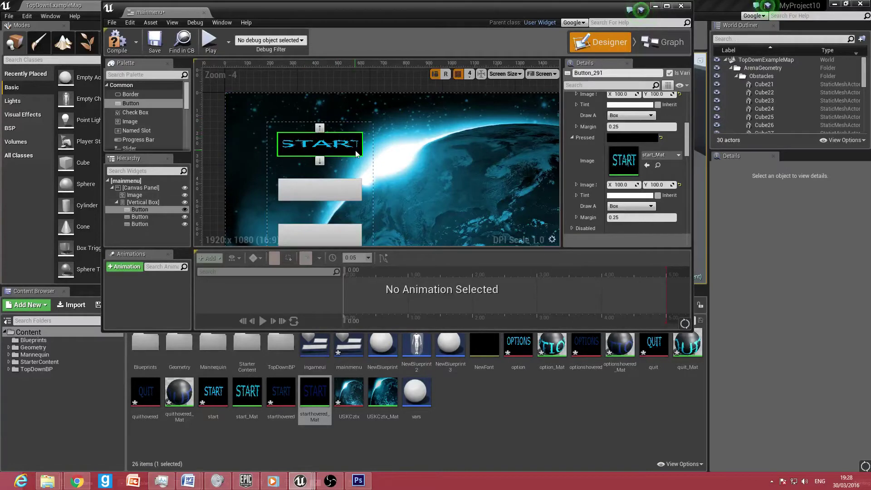
pyautogui.keyDown('ctrl'); pyautogui.click(341, 188); pyautogui.keyUp('ctrl')
pyautogui.keyDown('ctrl'); pyautogui.click(340, 227); pyautogui.keyUp('ctrl')
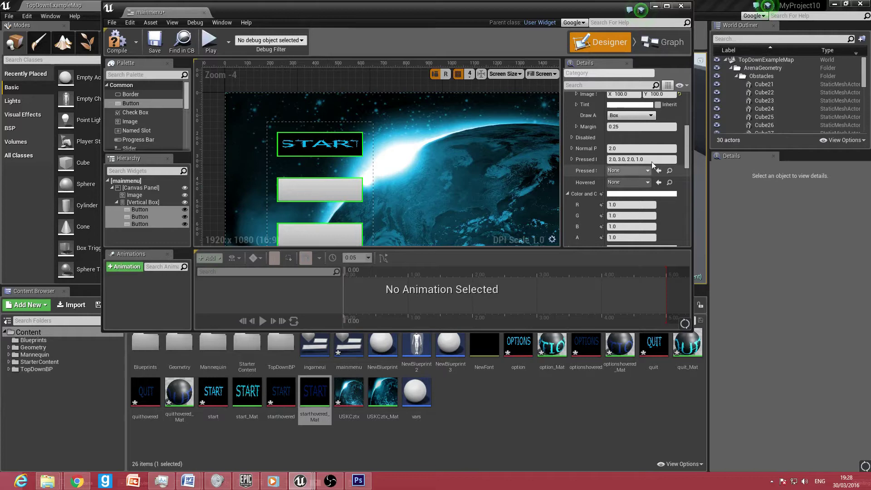
pyautogui.moveTo(687, 149)
pyautogui.mouseDown()
pyautogui.moveTo(687, 170)
pyautogui.moveTo(689, 133)
pyautogui.mouseUp()
pyautogui.click(624, 134)
pyautogui.write('200')
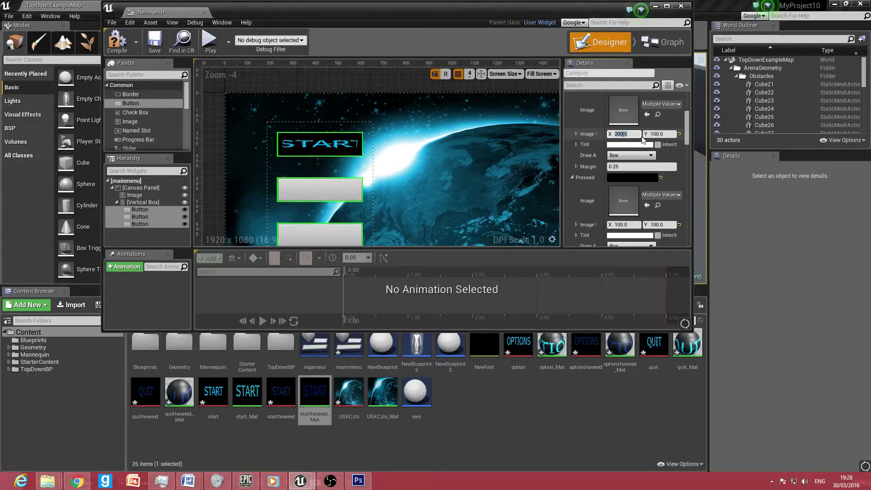
pyautogui.press('Tab')
pyautogui.write('2')
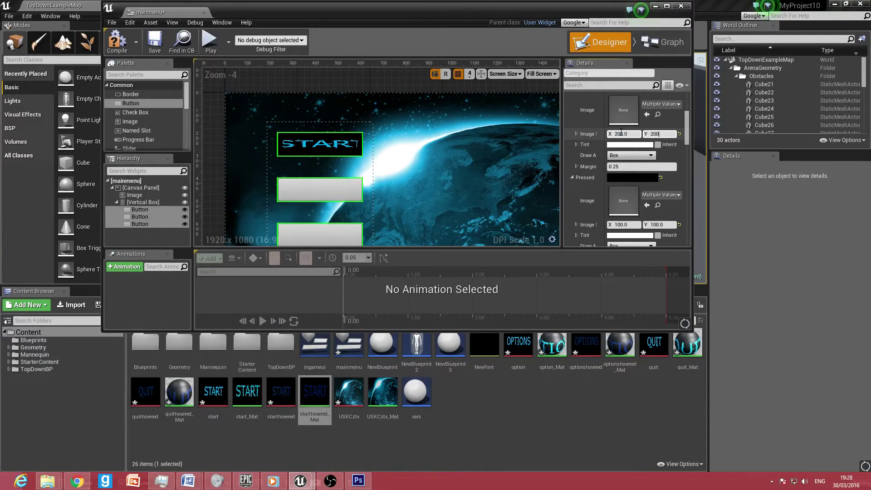
# Complete the Hovered image height at 200 and set the Normal image size to 200 by 200 for the three selected buttons.
pyautogui.write('00')
pyautogui.press('Return')
pyautogui.scroll(3, 688, 115)
pyautogui.scroll(1, 688, 115)
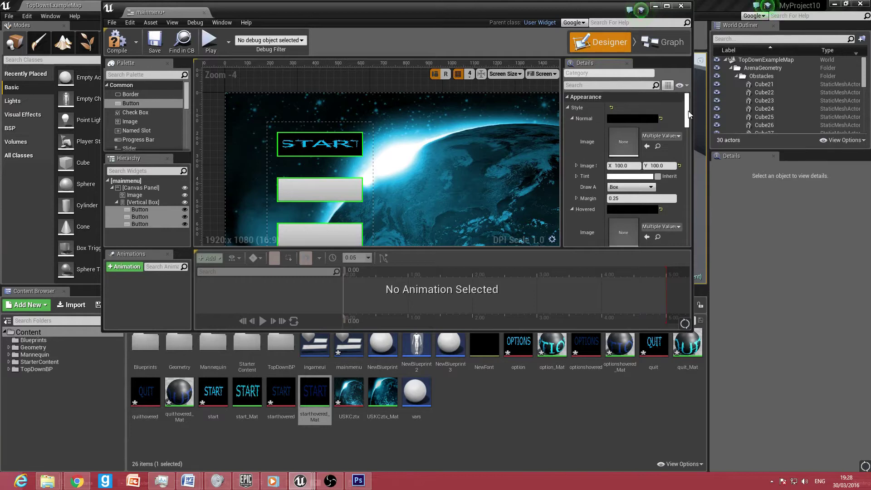
pyautogui.click(629, 165)
pyautogui.write('200')
pyautogui.press('Return')
pyautogui.click(664, 166)
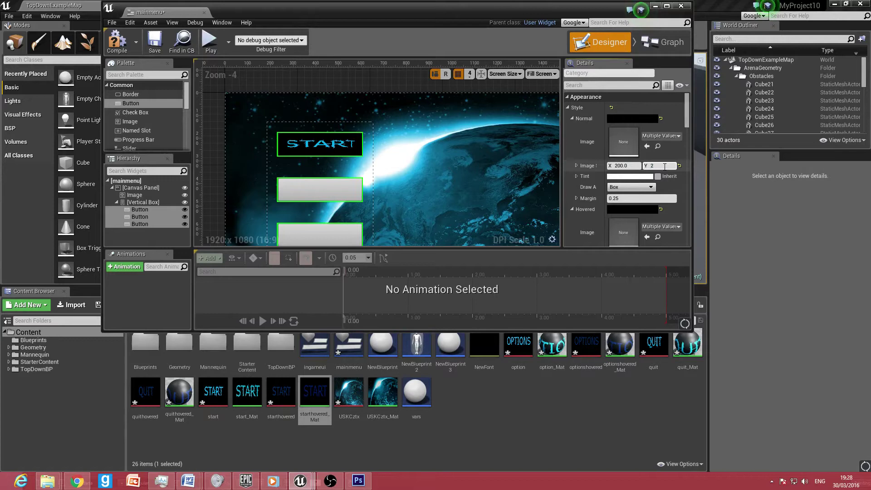
pyautogui.press('Return')
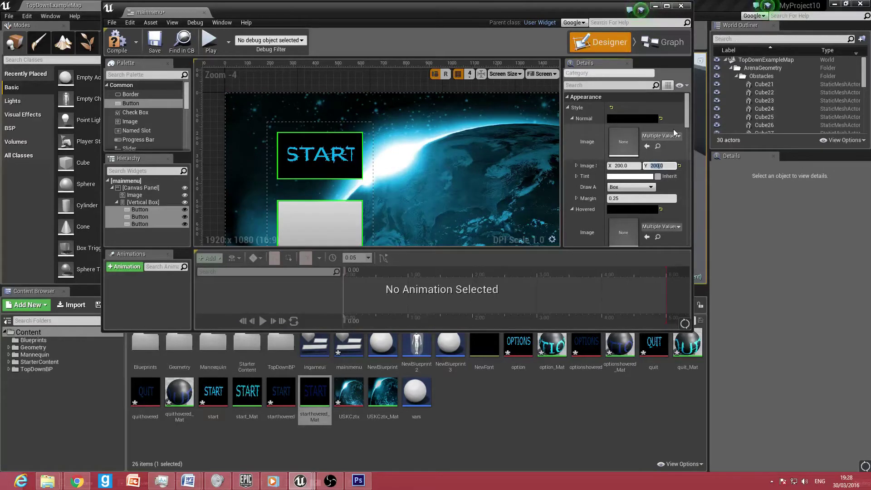
# Set the Pressed image size of the three selected buttons to 200 by 200.
pyautogui.moveTo(685, 128); pyautogui.dragTo(686, 139)
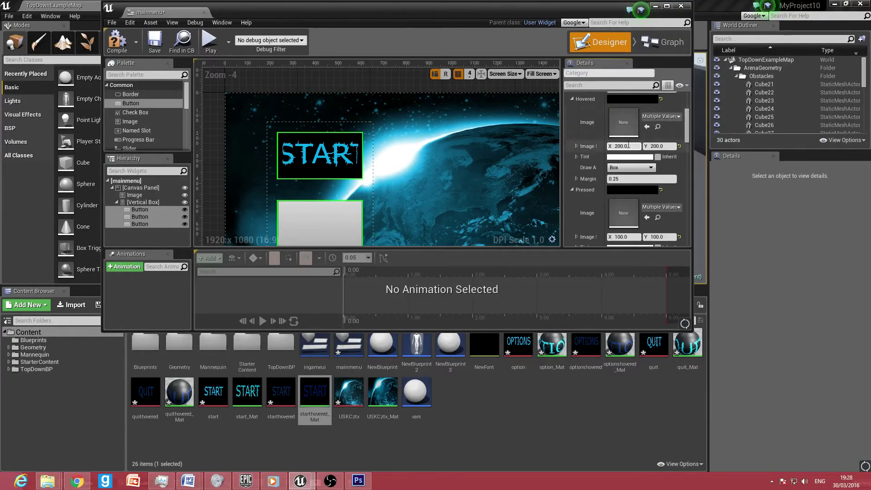
pyautogui.scroll(-5, 630, 141)
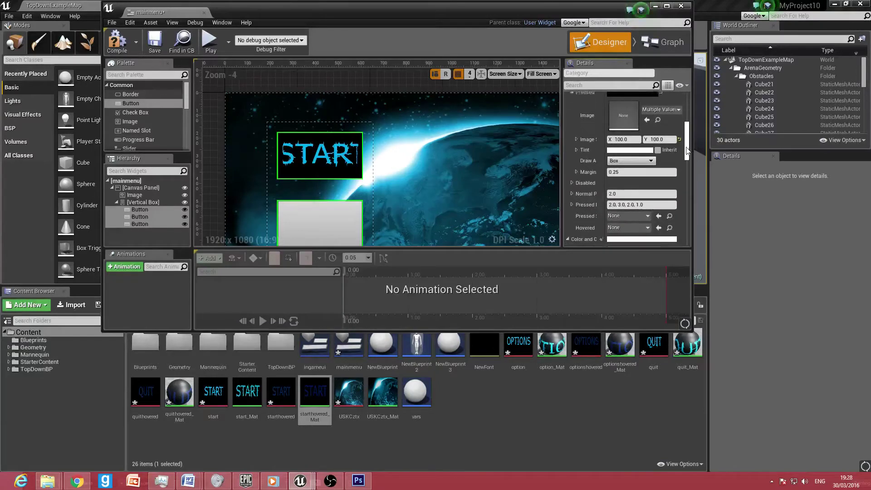
pyautogui.hotkey('ctrl', 'a')
pyautogui.write('200')
pyautogui.press('Return')
pyautogui.click(663, 134)
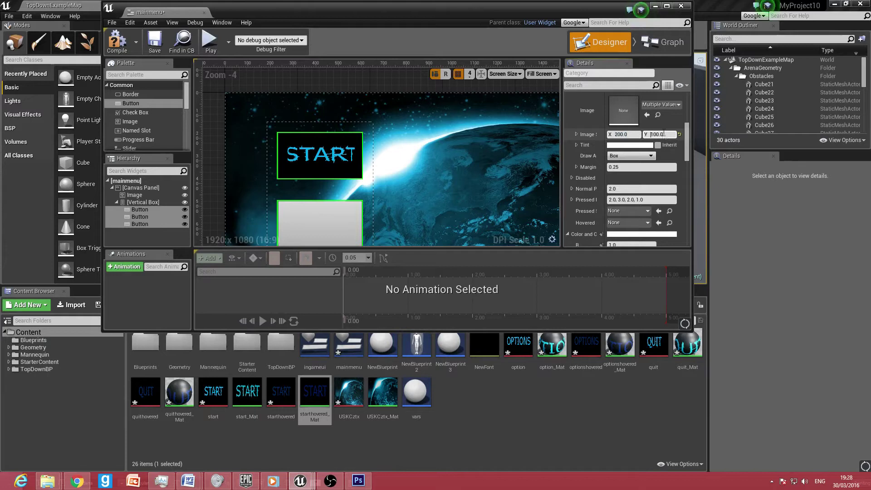
pyautogui.write('2')
pyautogui.moveTo(683, 138)
pyautogui.mouseDown()
pyautogui.moveTo(685, 111)
pyautogui.moveTo(685, 144)
pyautogui.mouseUp()
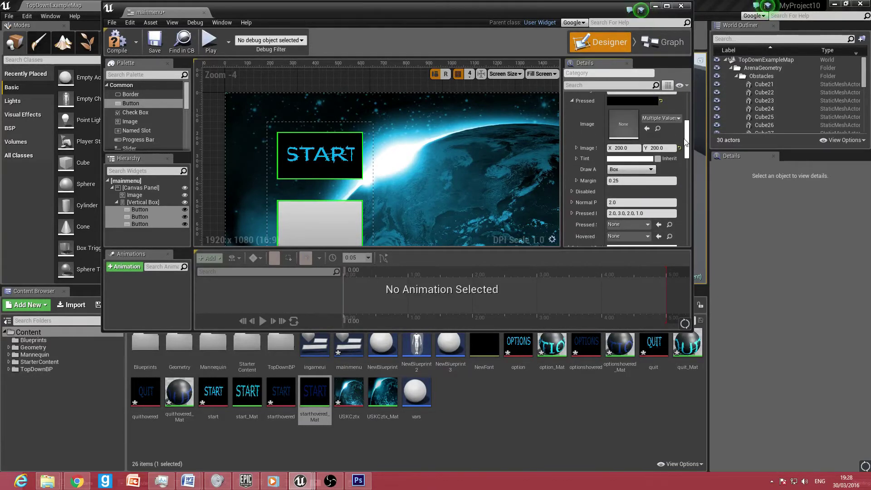
pyautogui.scroll(1, 685, 142)
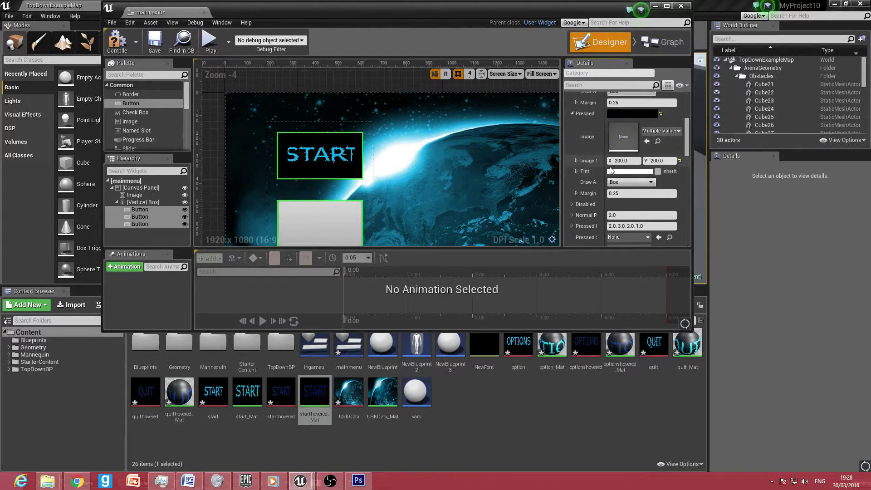
# Assign option_Mat as the middle button's Normal image and change the material to the User Interface domain.
pyautogui.click(334, 221)
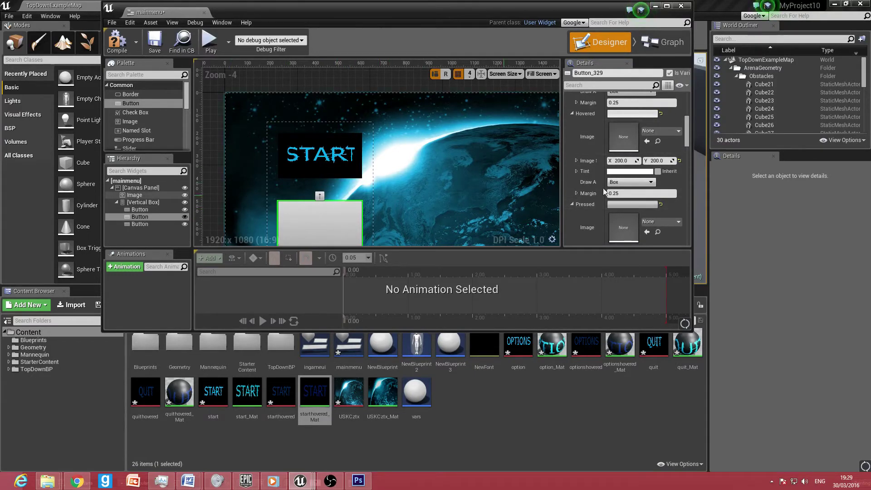
pyautogui.click(659, 130)
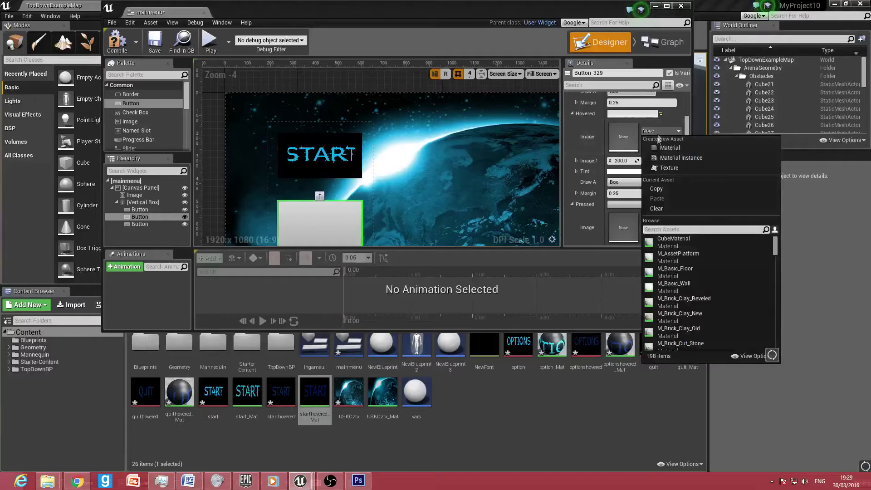
pyautogui.click(693, 124)
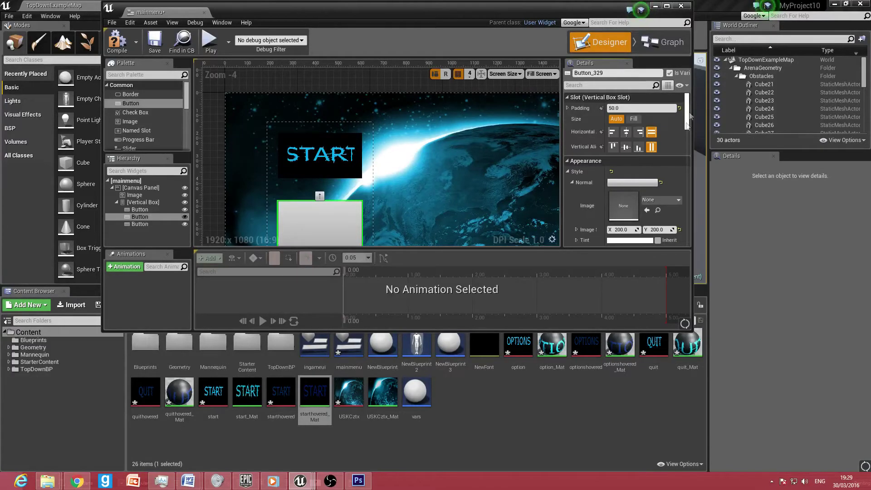
pyautogui.click(659, 200)
pyautogui.write('opt')
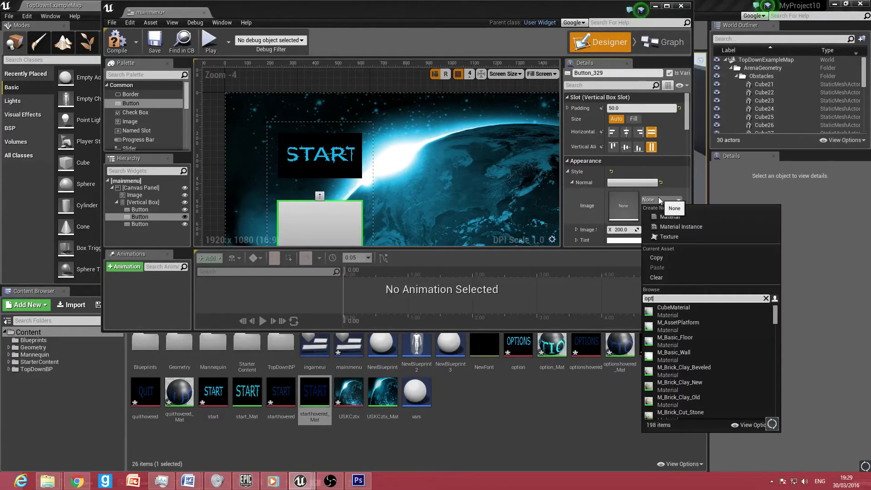
pyautogui.write('ion')
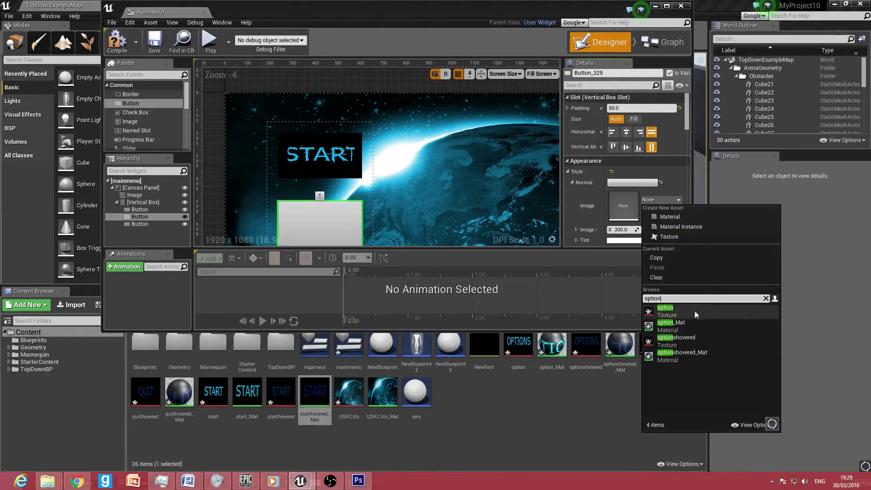
pyautogui.click(687, 326)
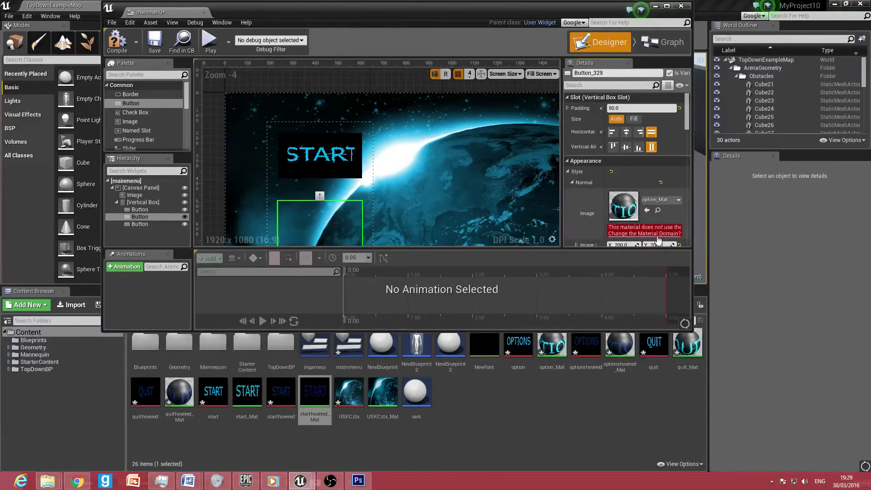
# Assign optionshovered_Mat as the middle button's Hovered image and change its material domain to User Interface.
pyautogui.moveTo(689, 126); pyautogui.dragTo(677, 147)
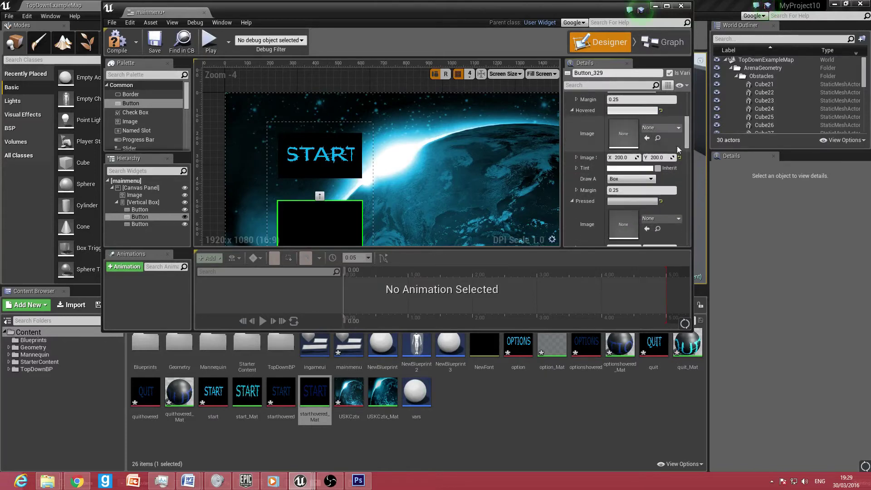
pyautogui.click(657, 127)
pyautogui.write('option')
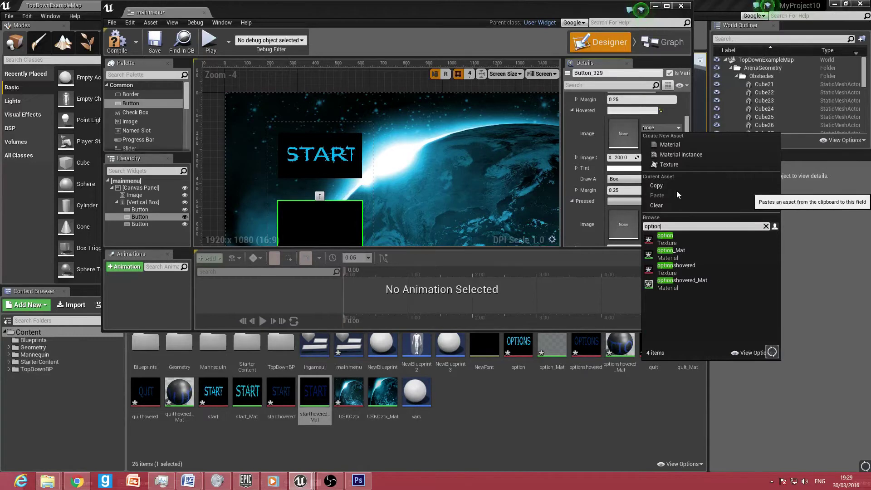
pyautogui.click(705, 281)
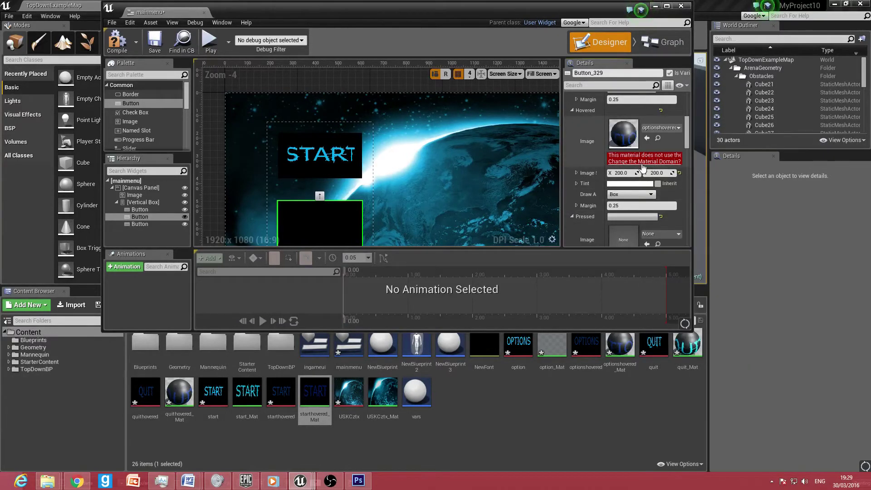
# Assign option_Mat as the middle button's Pressed image.
pyautogui.click(655, 218)
pyautogui.write('option')
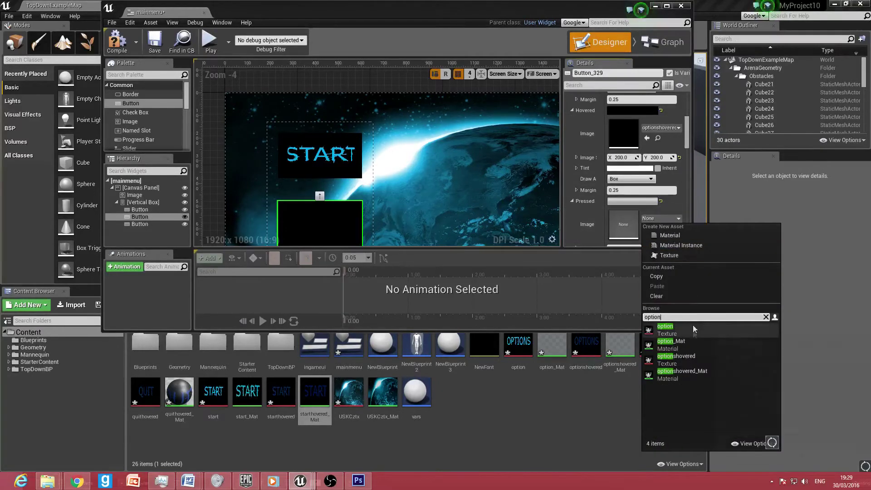
pyautogui.click(690, 341)
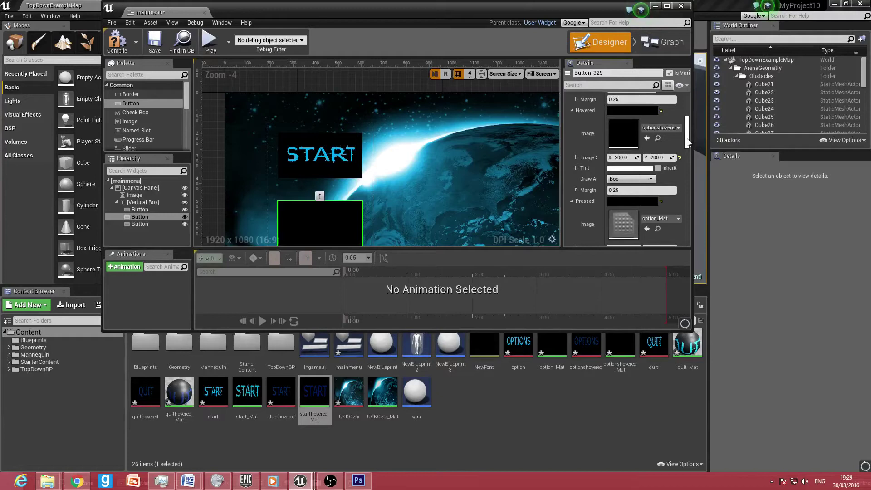
pyautogui.moveTo(687, 142); pyautogui.dragTo(687, 147)
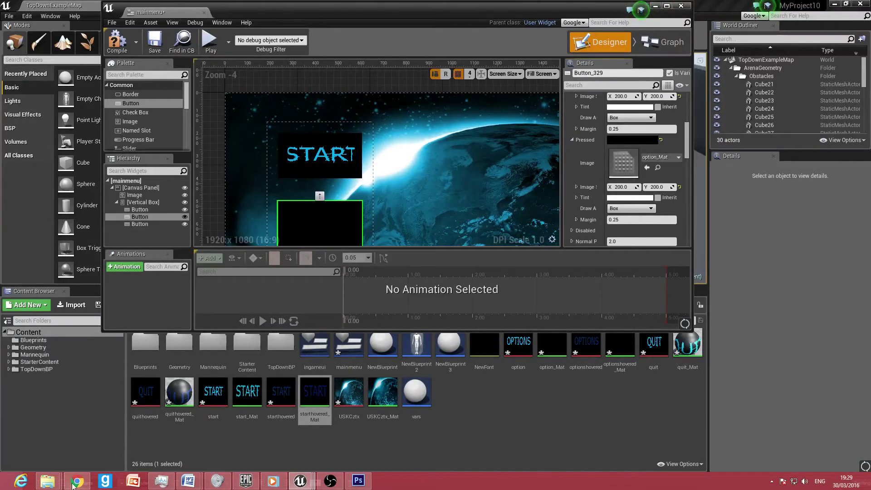
# Check the button image files in the ff folder in File Explorer, then close the folder window.
pyautogui.moveTo(47, 481)
pyautogui.click(64, 444)
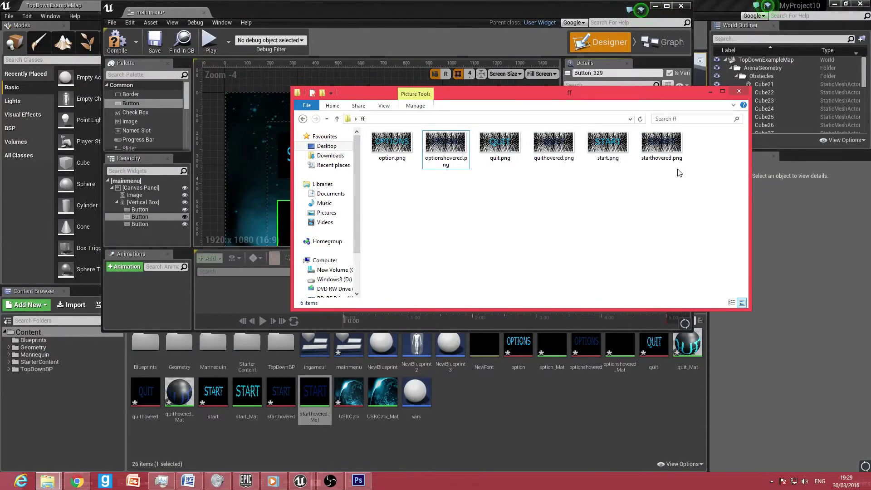
pyautogui.click(740, 92)
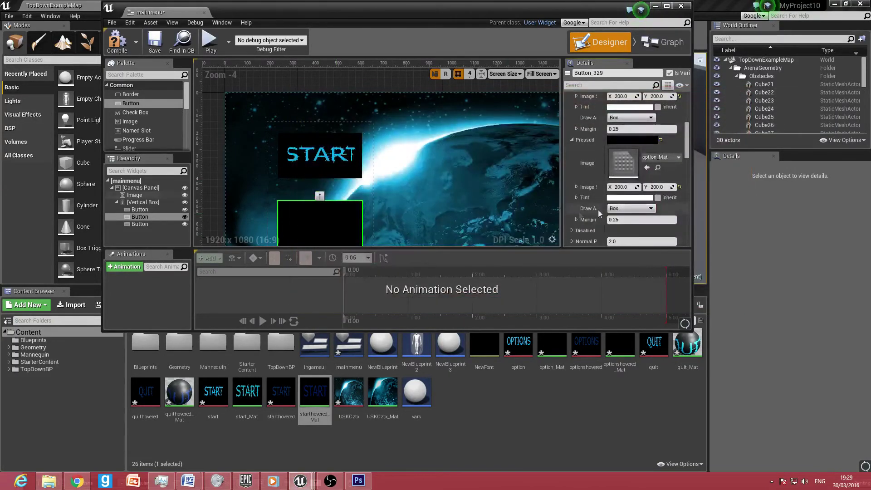
# Open optionshovered_Mat and option_Mat, connect option_Mat's Texture Sample colour output to Final Color, then save and close option_Mat.
pyautogui.moveTo(685, 146); pyautogui.dragTo(703, 133)
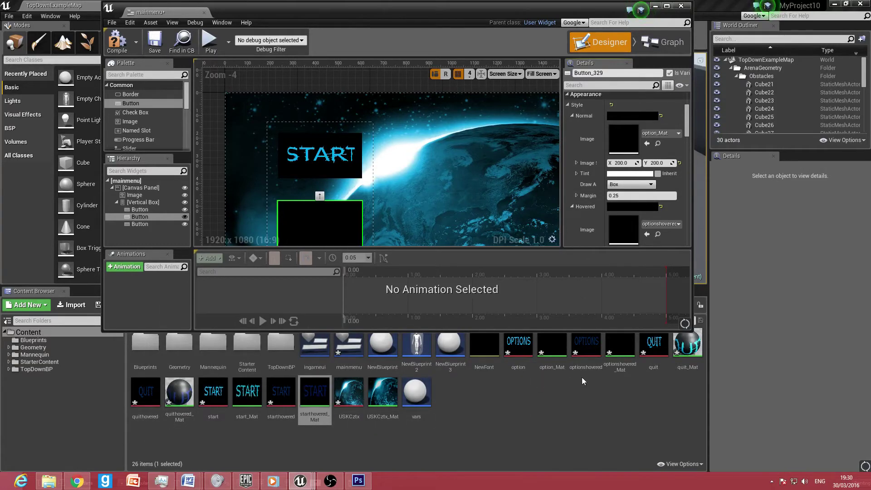
pyautogui.doubleClick(619, 347)
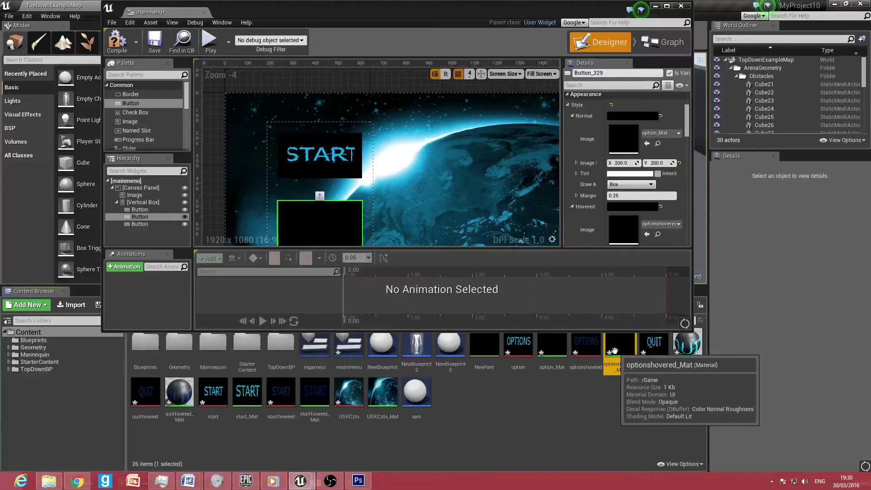
pyautogui.doubleClick(566, 354)
pyautogui.moveTo(310, 182); pyautogui.dragTo(377, 182)
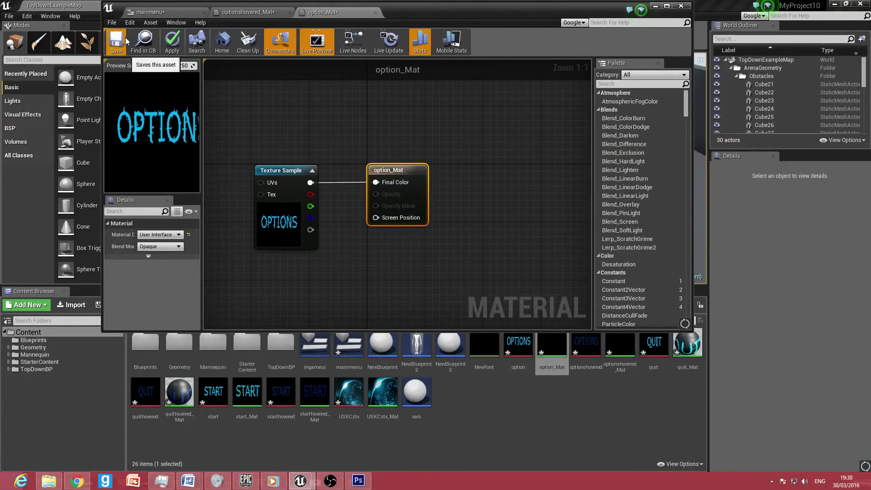
pyautogui.hotkey('ctrl', 's')
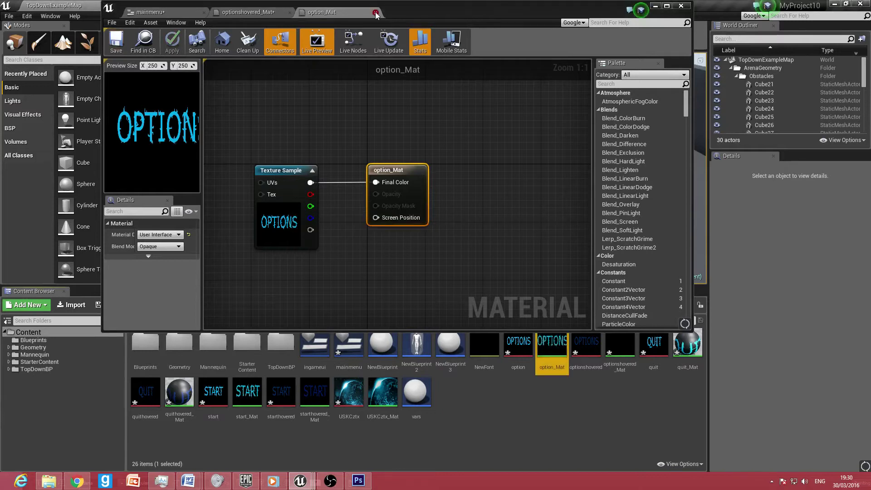
pyautogui.click(376, 12)
# In optionshovered_Mat, connect the Texture Sample's colour output to Final Color, then save and close the material.
pyautogui.moveTo(303, 183); pyautogui.dragTo(370, 182)
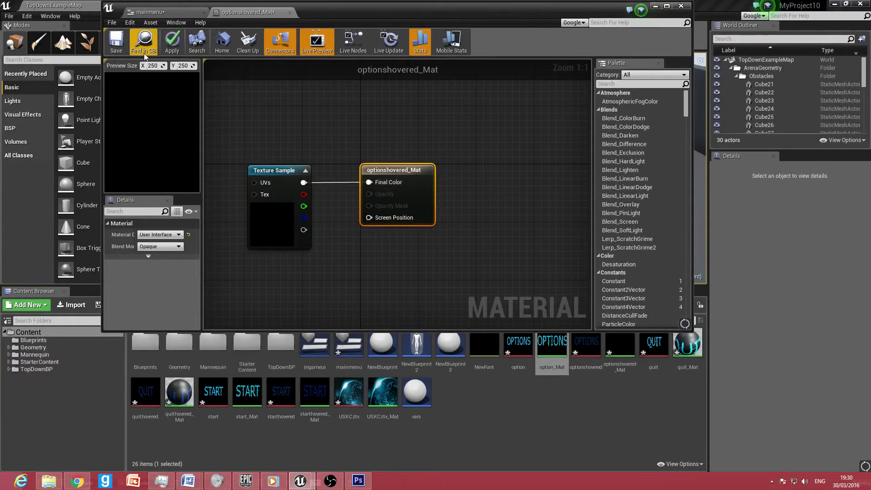
pyautogui.click(116, 48)
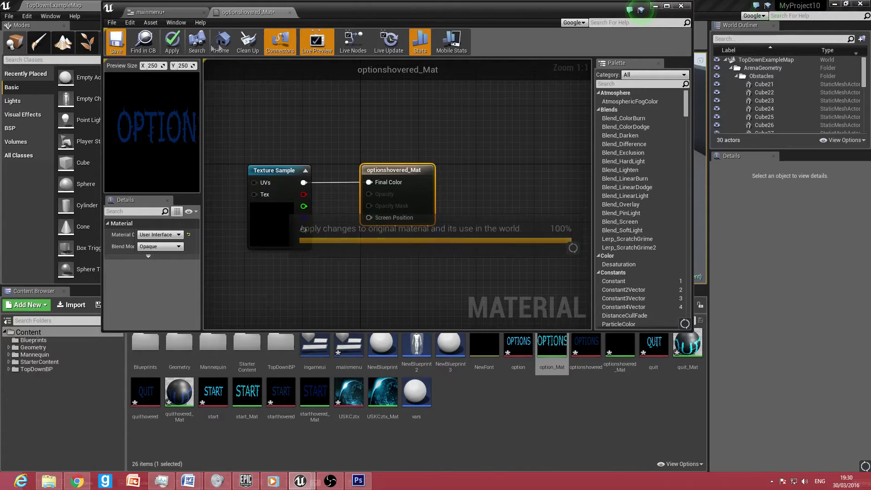
pyautogui.click(290, 13)
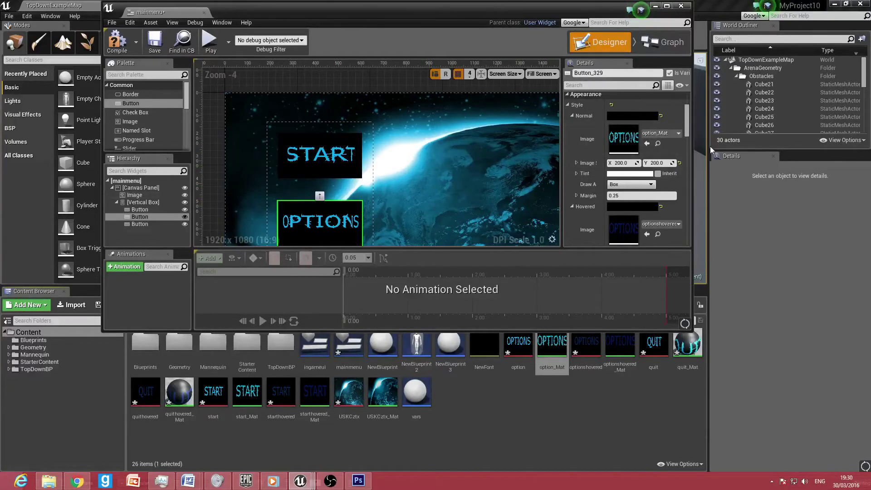
# Select the vertical box and extend its lower edge so that it fully encloses the third button.
pyautogui.scroll(-5, 688, 136)
pyautogui.scroll(4, 688, 135)
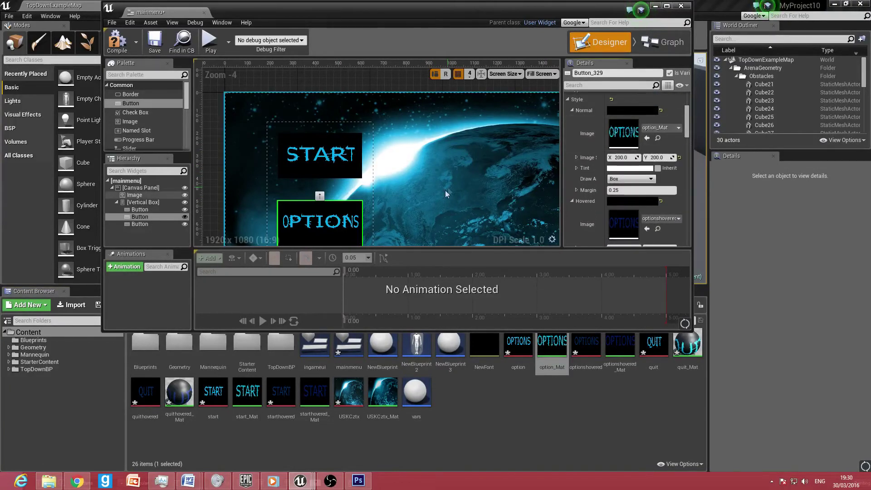
pyautogui.moveTo(444, 190); pyautogui.dragTo(445, 101, button='right')
pyautogui.click(332, 200)
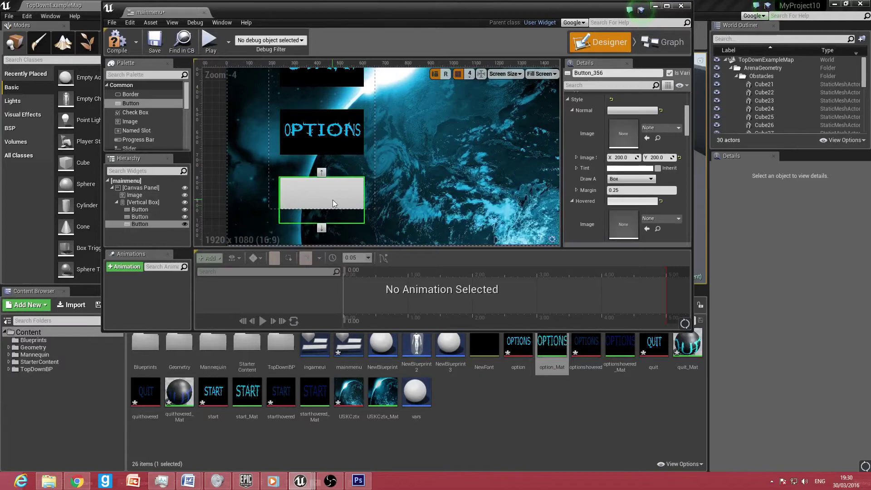
pyautogui.click(376, 212)
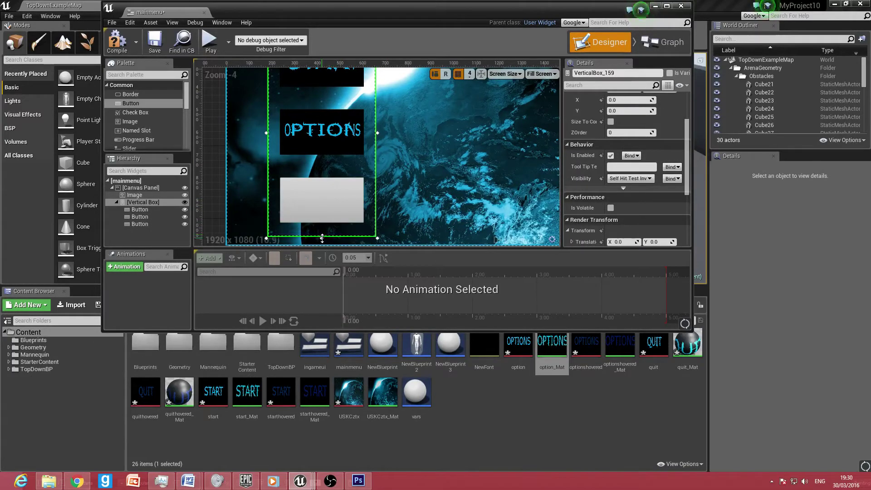
# Select the third button in the vertical box and set its Normal style image to quit_Mat.
pyautogui.click(332, 196)
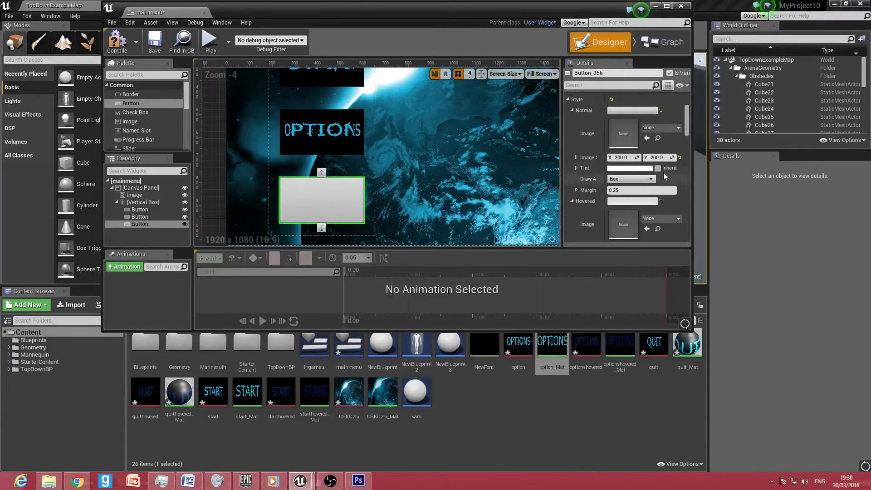
pyautogui.click(651, 127)
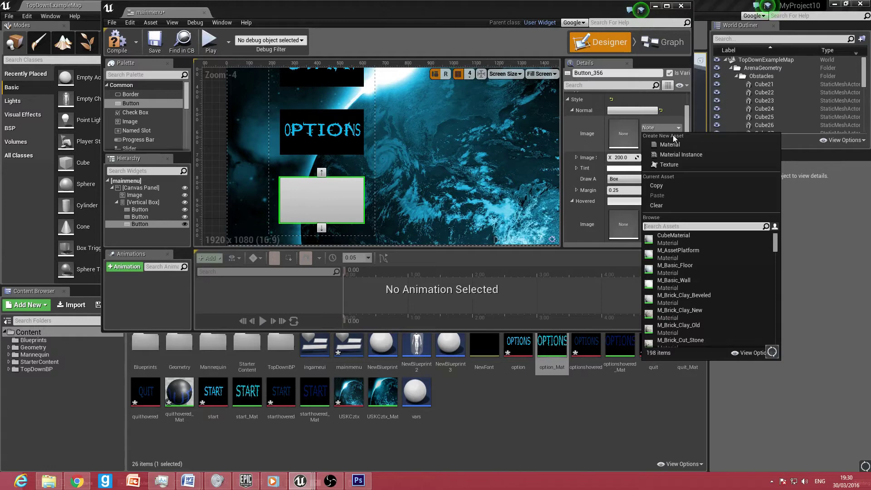
pyautogui.write('qu')
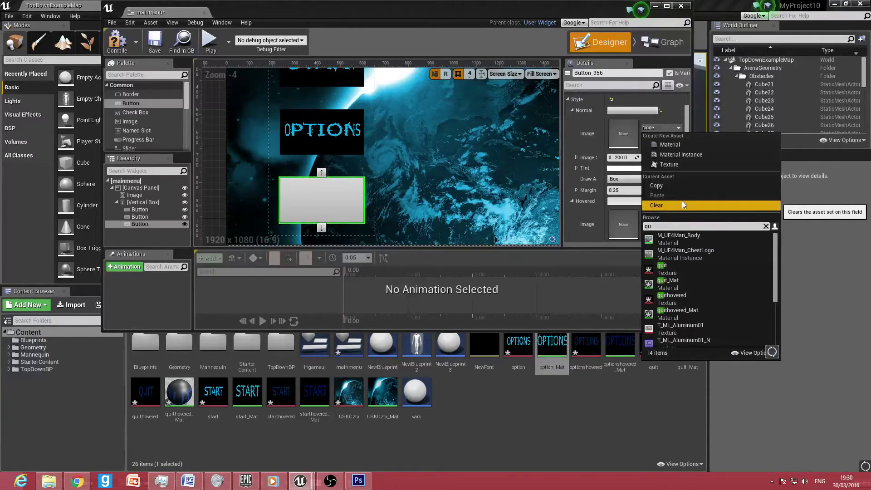
pyautogui.write('it')
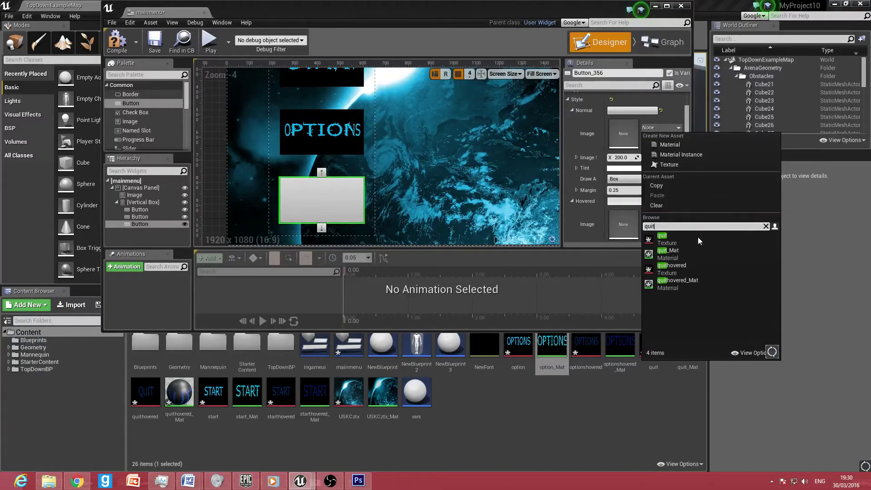
pyautogui.click(696, 252)
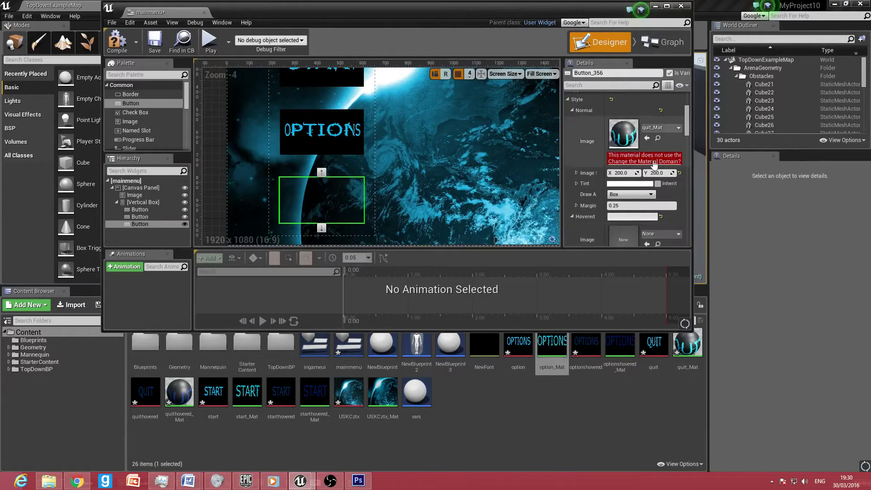
# Set the third button's Hovered style image to the quithovered_Mat material.
pyautogui.moveTo(688, 131); pyautogui.dragTo(688, 141)
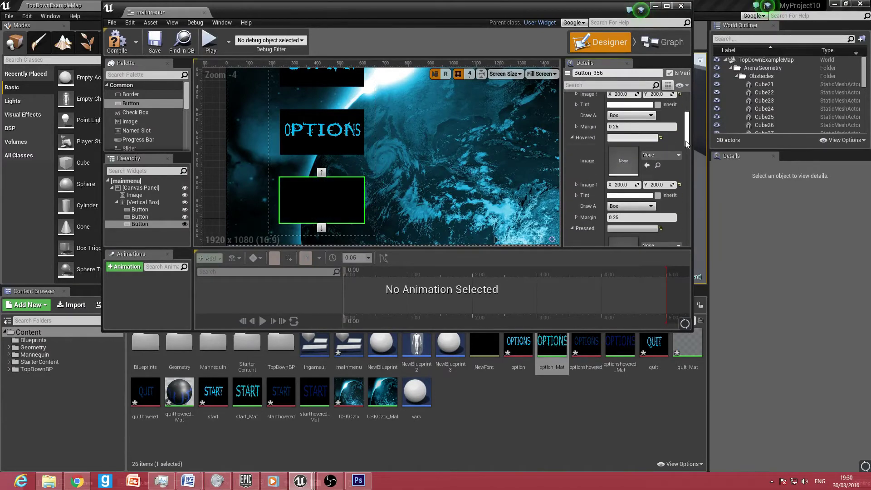
pyautogui.click(661, 156)
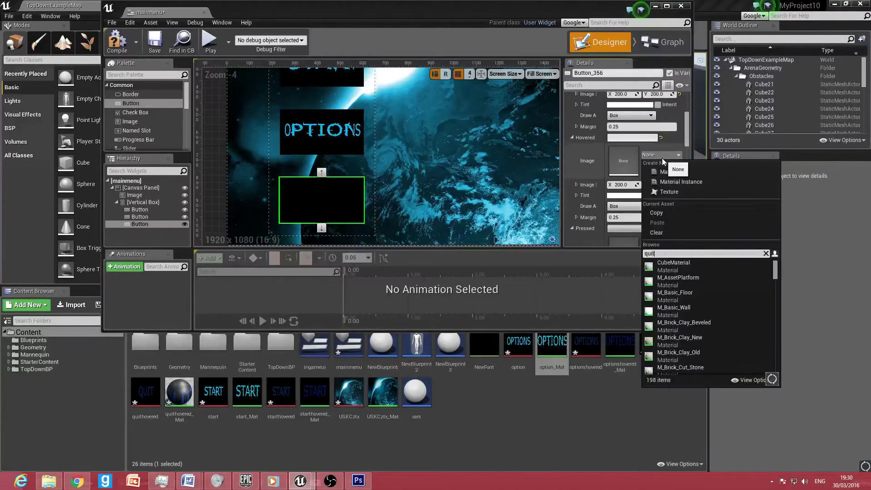
pyautogui.click(688, 295)
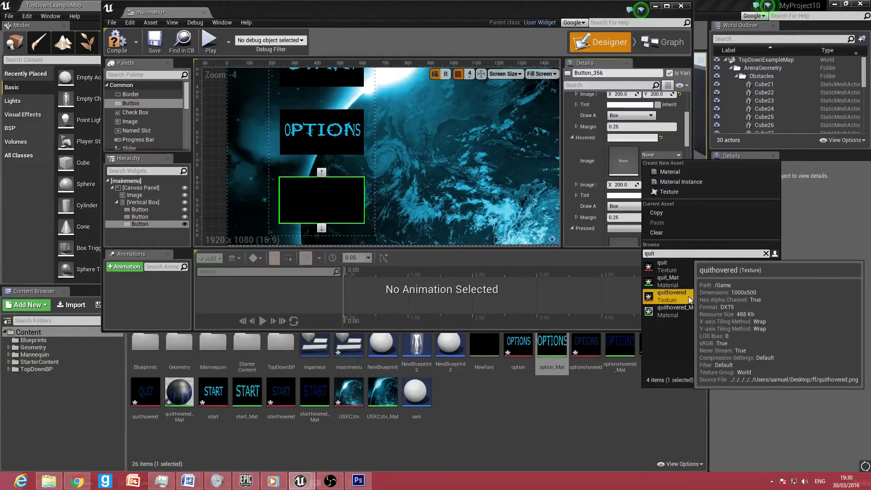
pyautogui.click(688, 295)
pyautogui.click(662, 154)
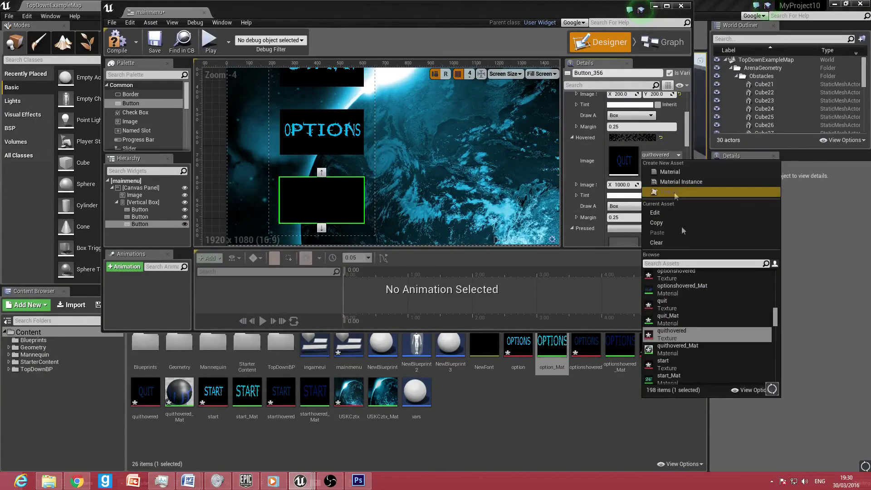
pyautogui.click(696, 352)
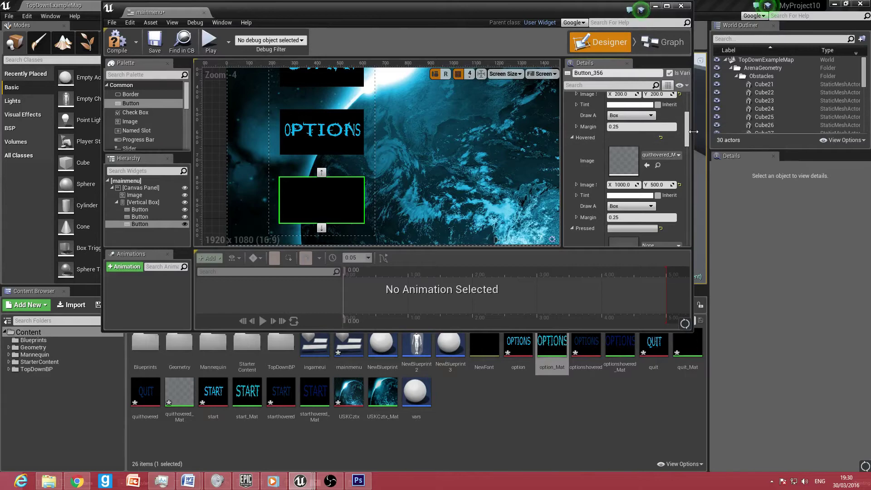
# Set the third button's Pressed style image to the quit_Mat material.
pyautogui.scroll(-3, 686, 142)
pyautogui.click(658, 190)
pyautogui.write('quit')
pyautogui.press('Return')
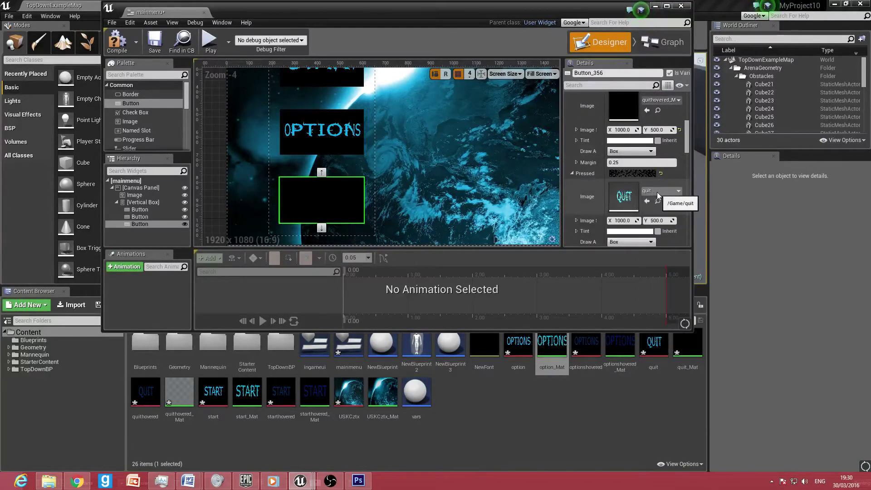
pyautogui.click(657, 192)
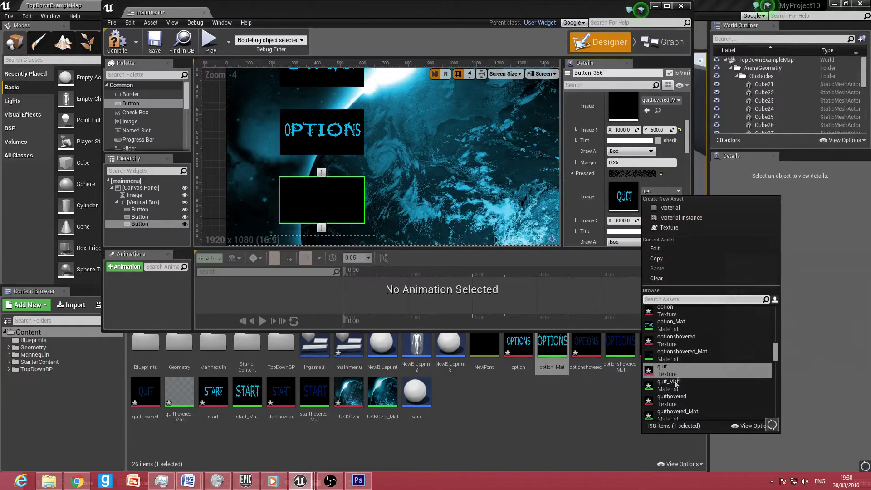
pyautogui.click(671, 388)
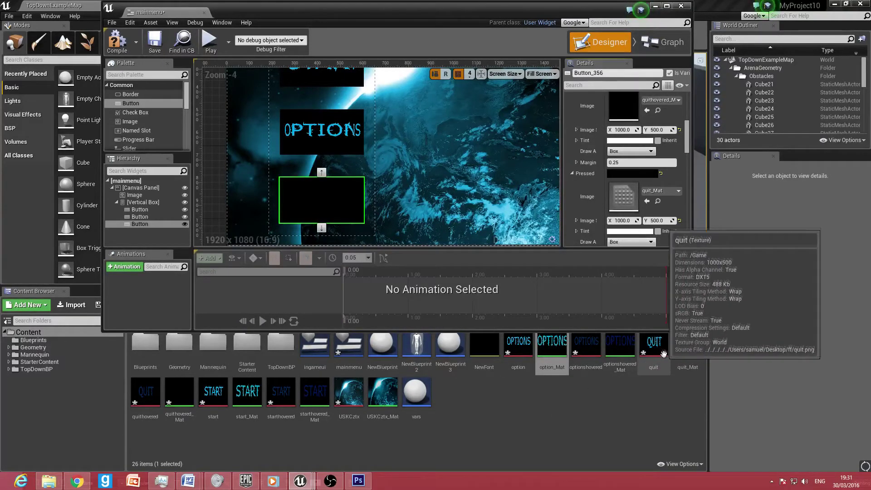
# Open quit_Mat and quithovered_Mat, connect quithovered_Mat's Texture Sample colour output to Final Color, then save and close quithovered_Mat.
pyautogui.doubleClick(687, 349)
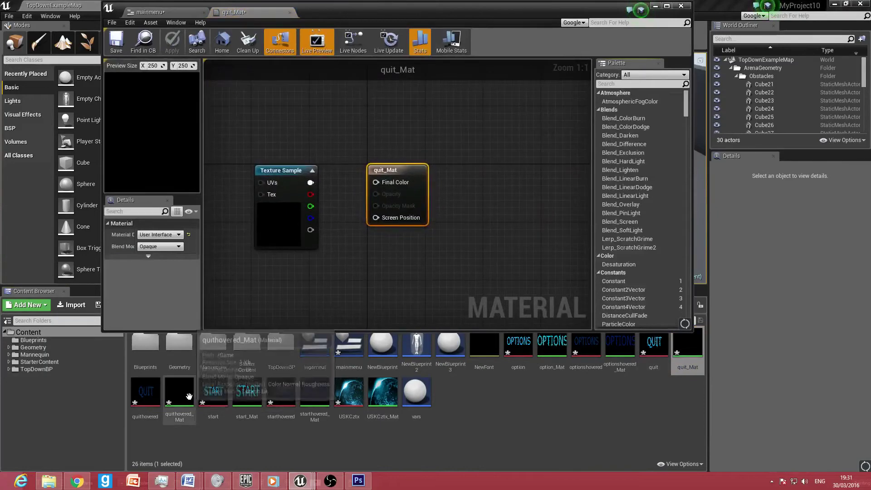
pyautogui.doubleClick(189, 397)
pyautogui.moveTo(305, 184); pyautogui.dragTo(356, 183)
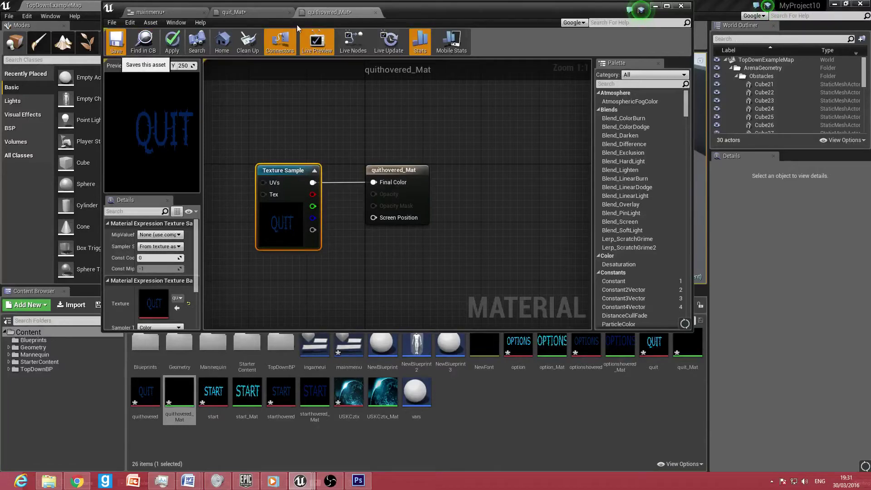
pyautogui.click(116, 40)
pyautogui.click(377, 12)
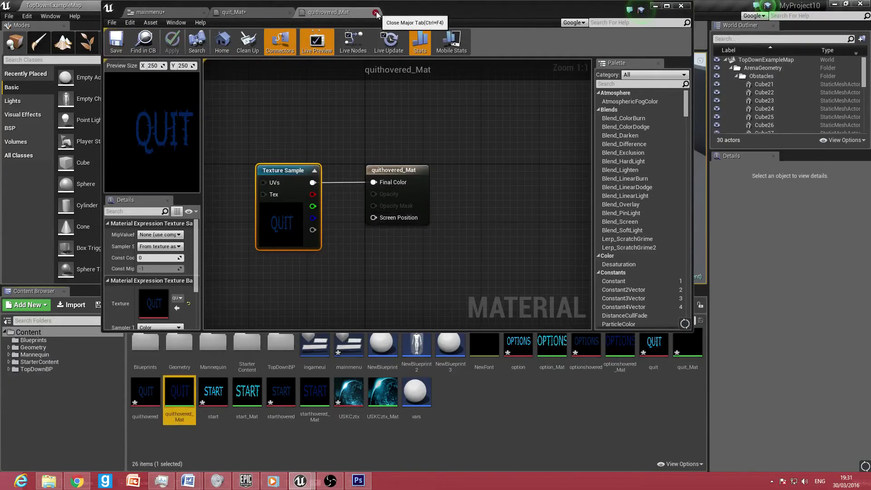
# In quit_Mat, connect the Texture Sample's colour output to Final Color, then save and close the material.
pyautogui.moveTo(306, 186); pyautogui.dragTo(375, 182)
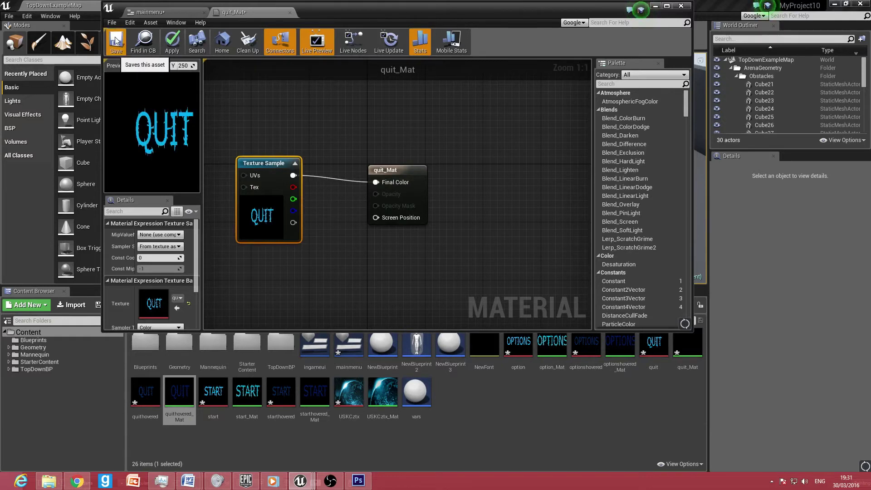
pyautogui.click(117, 43)
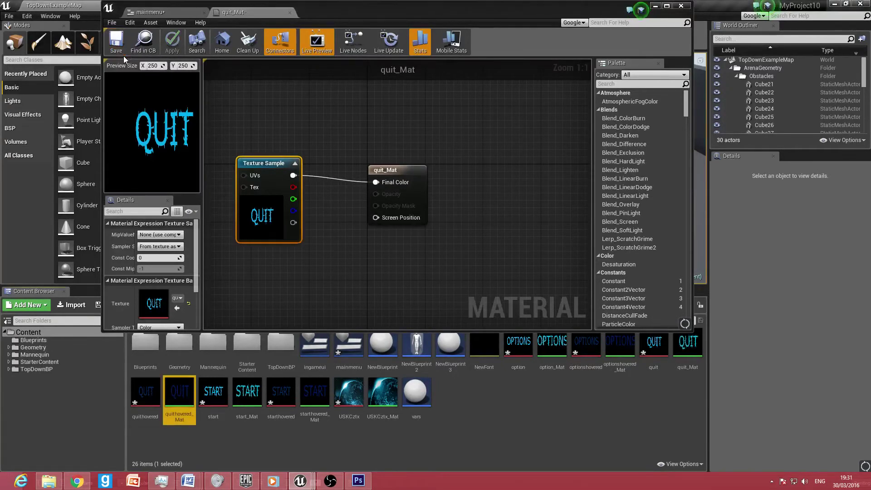
pyautogui.click(170, 7)
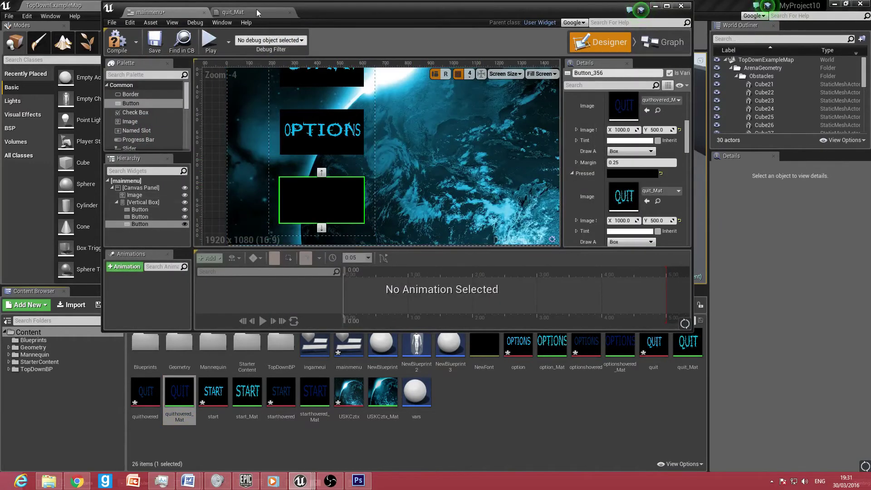
pyautogui.click(232, 12)
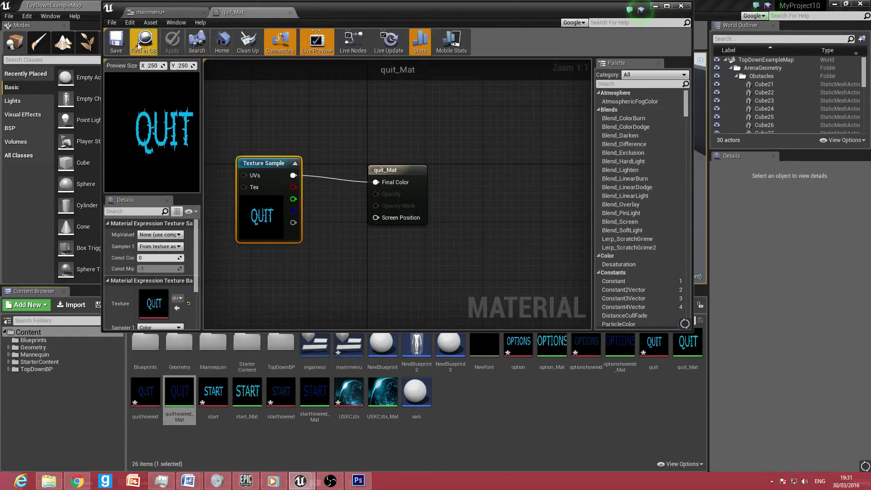
pyautogui.click(290, 12)
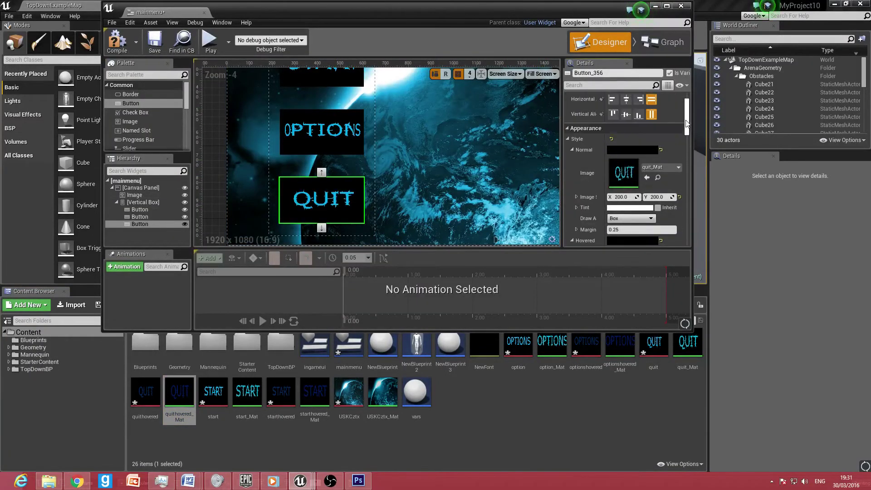
# Review the quit button's style images, reopen quithovered_Mat to check its Final Color connection, and close it.
pyautogui.scroll(2, 680, 145)
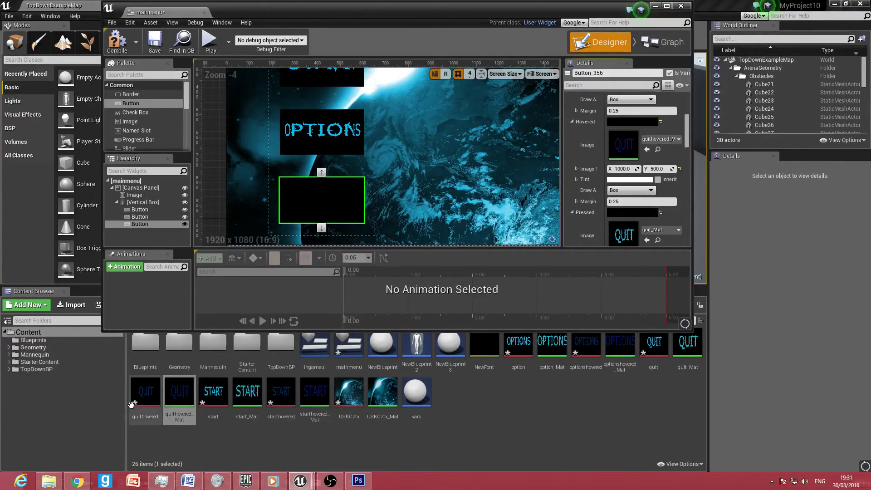
pyautogui.doubleClick(179, 393)
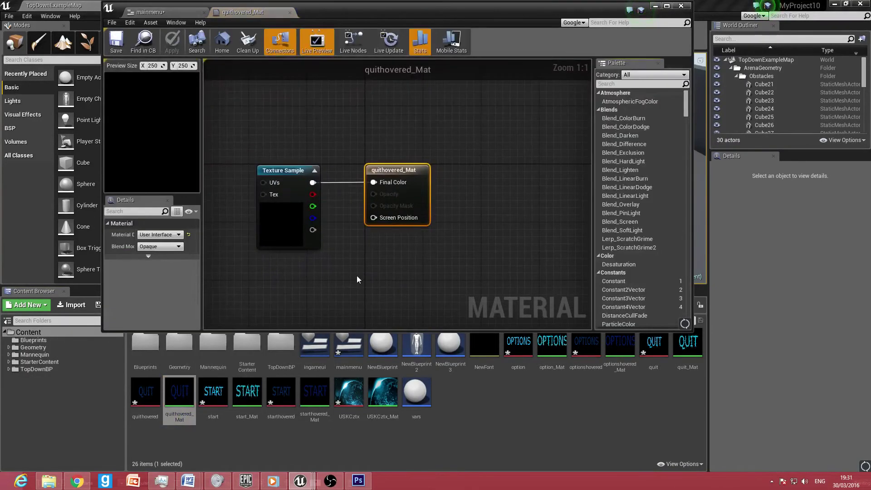
pyautogui.click(144, 47)
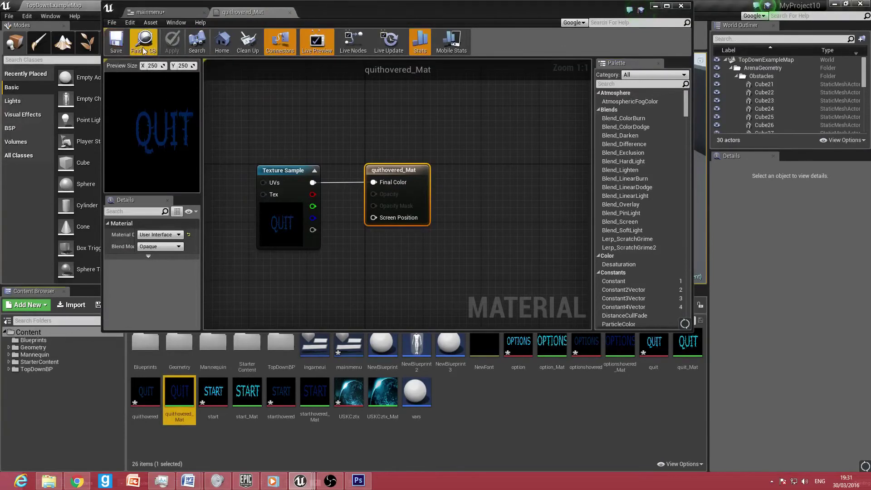
pyautogui.click(289, 12)
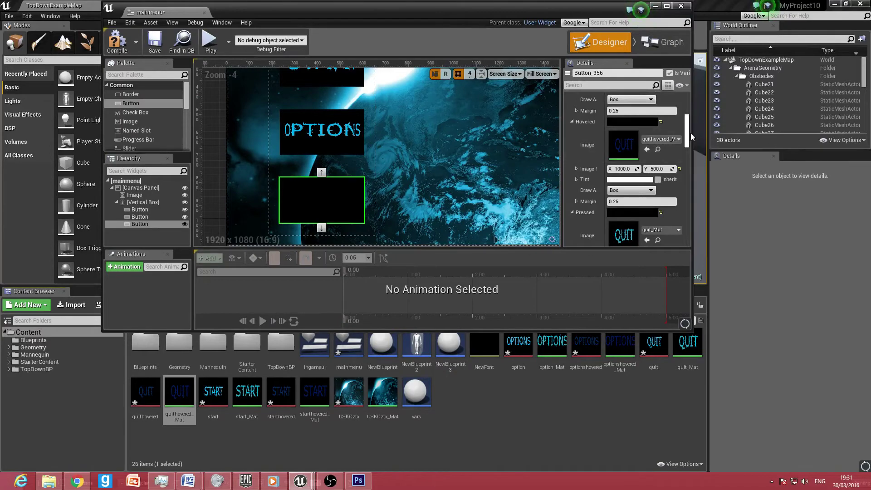
# Compare the quit button's style settings with the options button's hovered and pressed images, then compile the main menu widget.
pyautogui.moveTo(689, 136)
pyautogui.mouseDown()
pyautogui.moveTo(681, 154)
pyautogui.moveTo(683, 120)
pyautogui.moveTo(680, 132)
pyautogui.mouseUp()
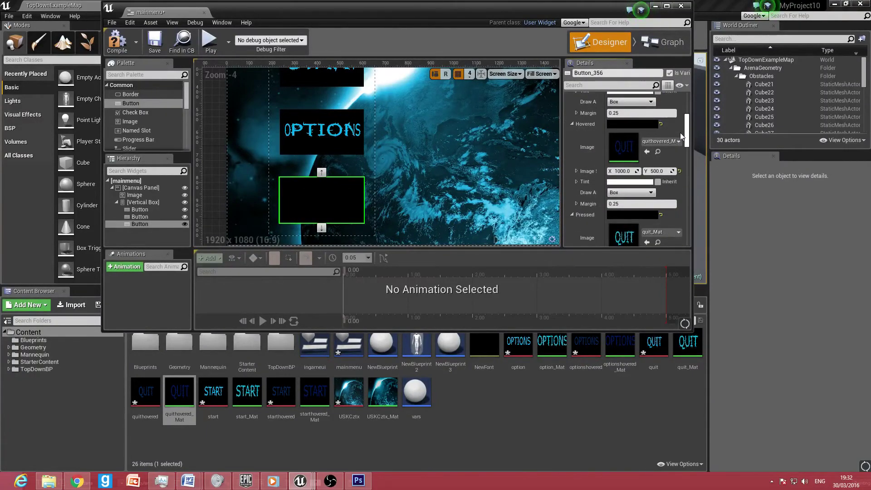
pyautogui.click(362, 137)
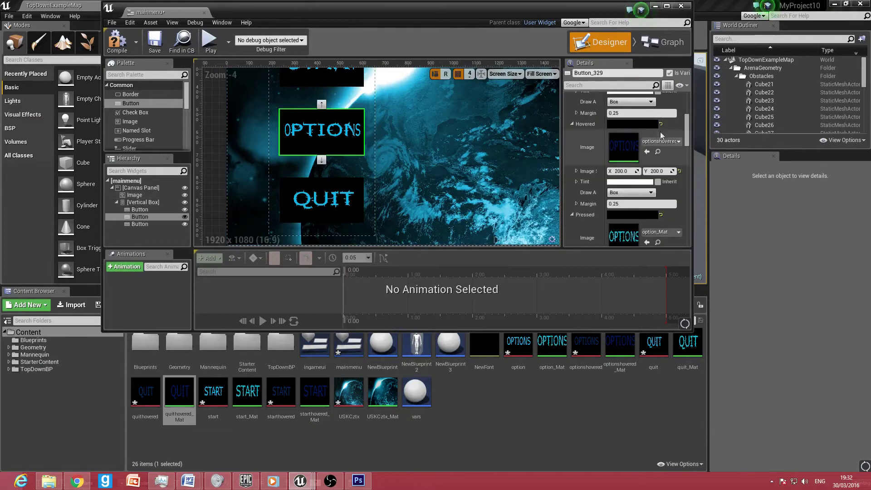
pyautogui.moveTo(685, 137); pyautogui.dragTo(680, 142)
pyautogui.scroll(-1, 679, 141)
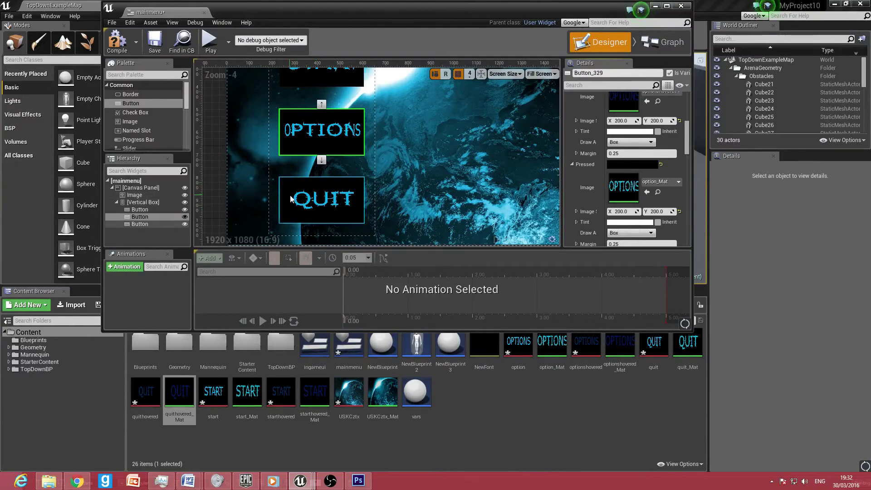
pyautogui.click(114, 45)
# Move the widget editor window clear of the level viewport and create a new empty level.
pyautogui.moveTo(288, 4); pyautogui.dragTo(306, 295)
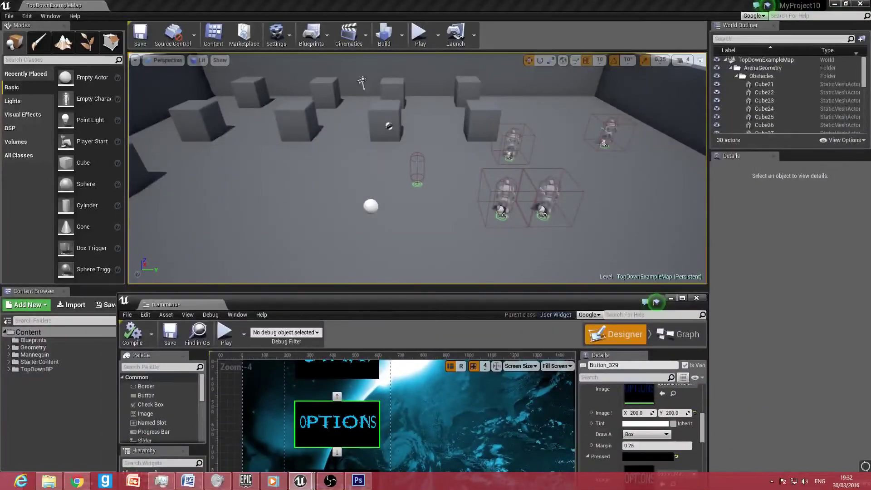
pyautogui.click(7, 18)
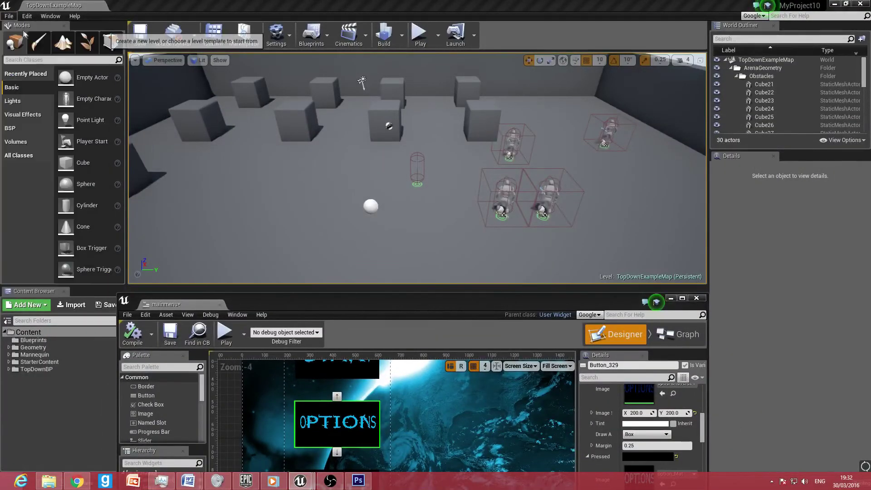
pyautogui.click(27, 34)
pyautogui.click(459, 180)
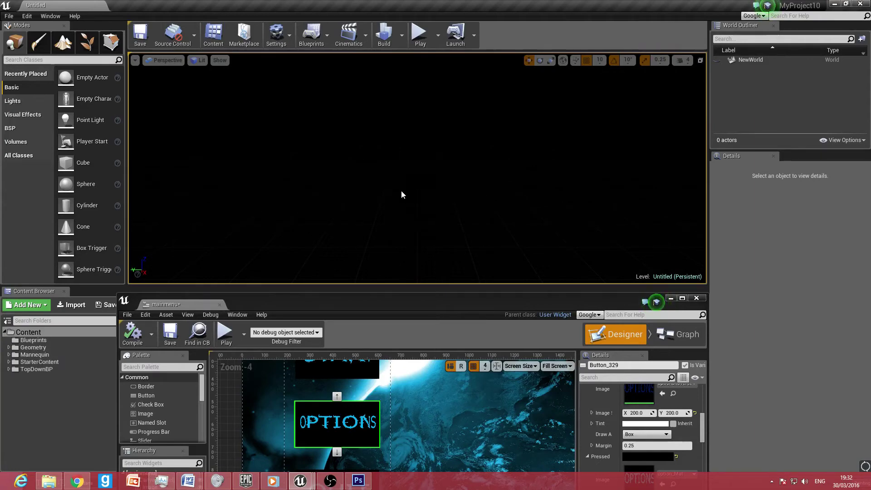
# Find the Camera actor by searching for "camera" and place one in the empty level.
pyautogui.click(74, 59)
pyautogui.write('camera')
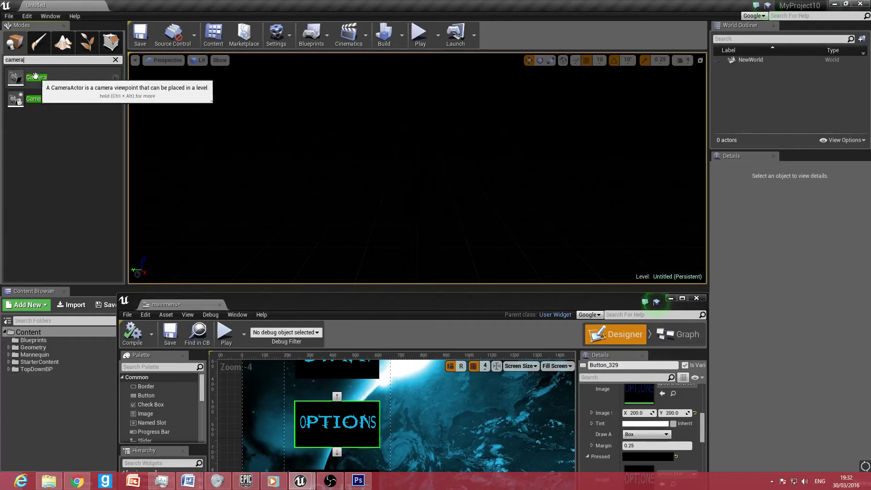
pyautogui.moveTo(35, 76); pyautogui.dragTo(374, 209)
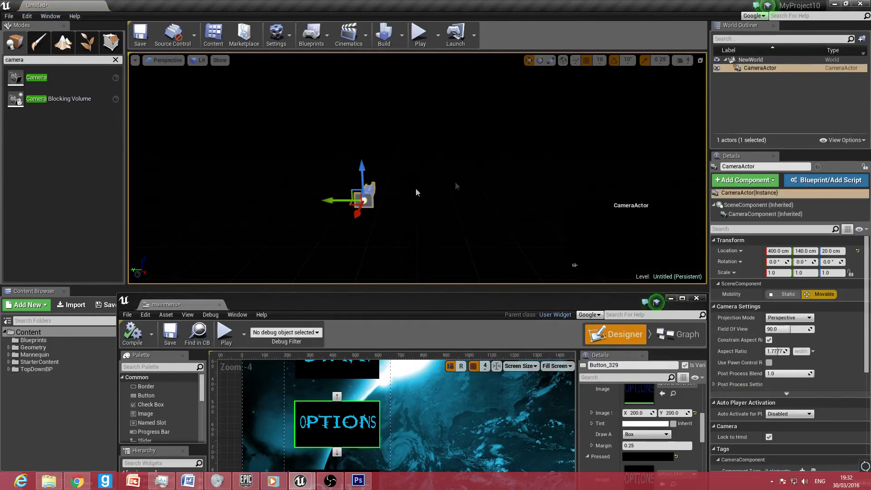
# Open the Level Blueprint and add an Event BeginPlay node to its event graph.
pyautogui.click(324, 42)
pyautogui.click(331, 112)
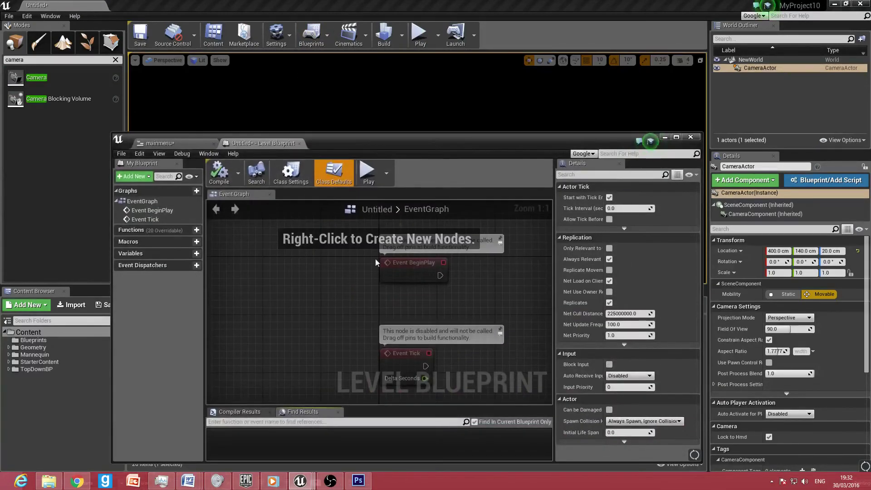
pyautogui.rightClick(289, 289)
pyautogui.write('event')
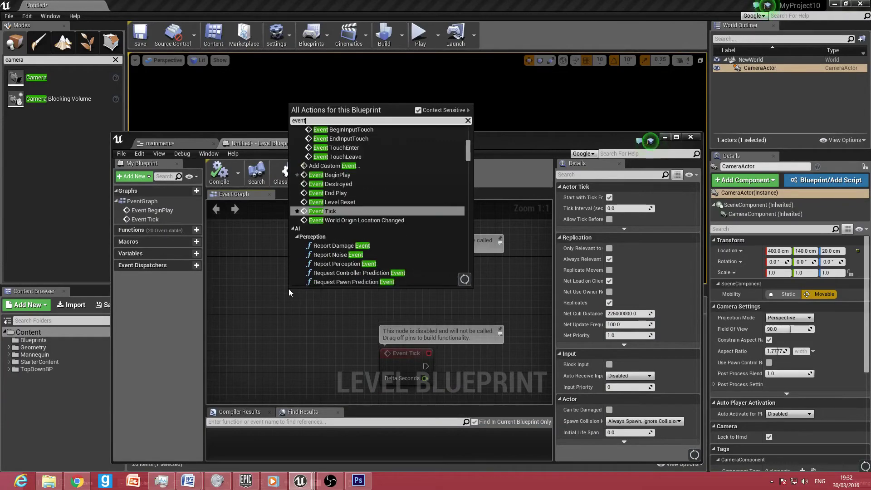
pyautogui.write(' begin')
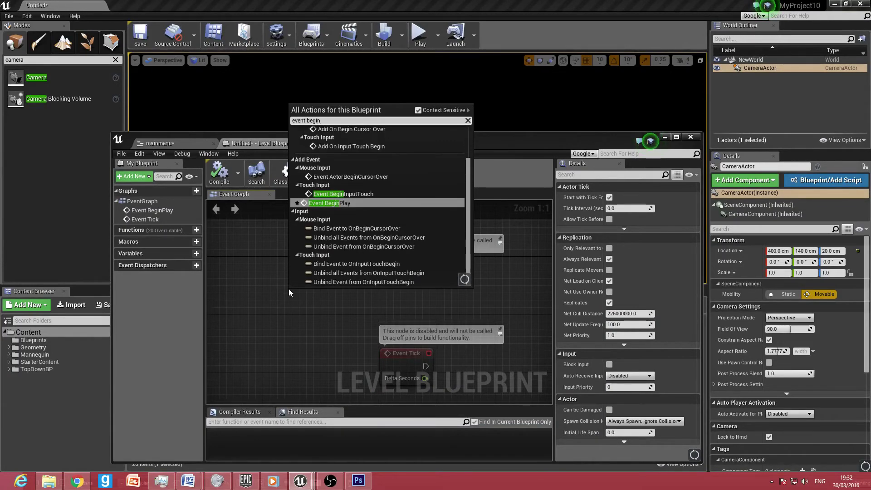
pyautogui.press('Return')
# Add a Create Widget node executed from Event BeginPlay, line it up, and set its class to Mainmenu.
pyautogui.moveTo(352, 304); pyautogui.dragTo(410, 308)
pyautogui.write('cre')
pyautogui.write('ate object')
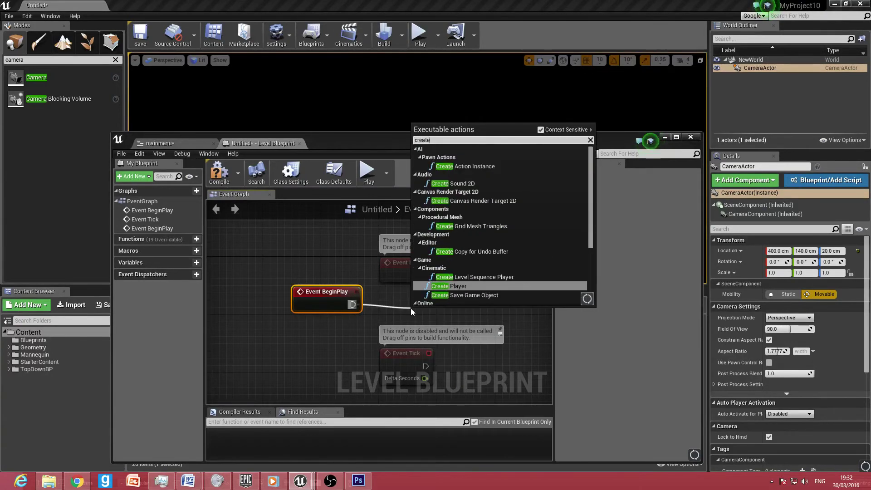
pyautogui.press('Return')
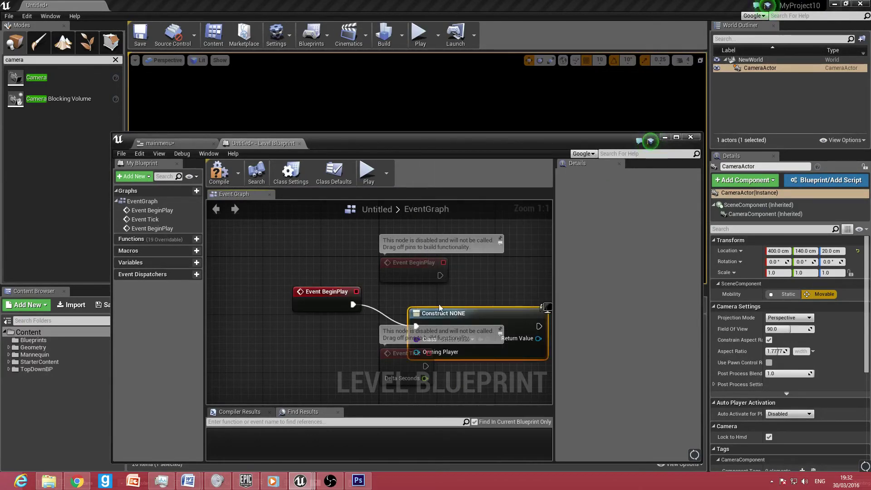
pyautogui.moveTo(459, 311); pyautogui.dragTo(459, 275)
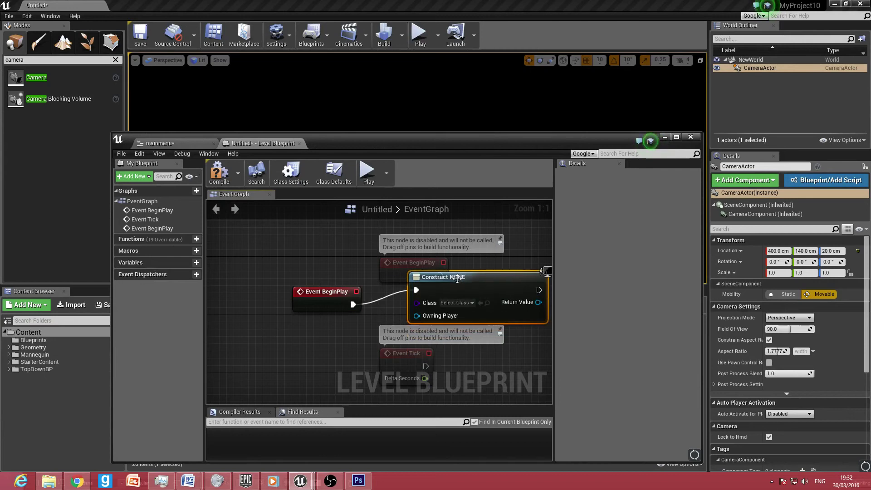
pyautogui.click(468, 303)
pyautogui.click(467, 340)
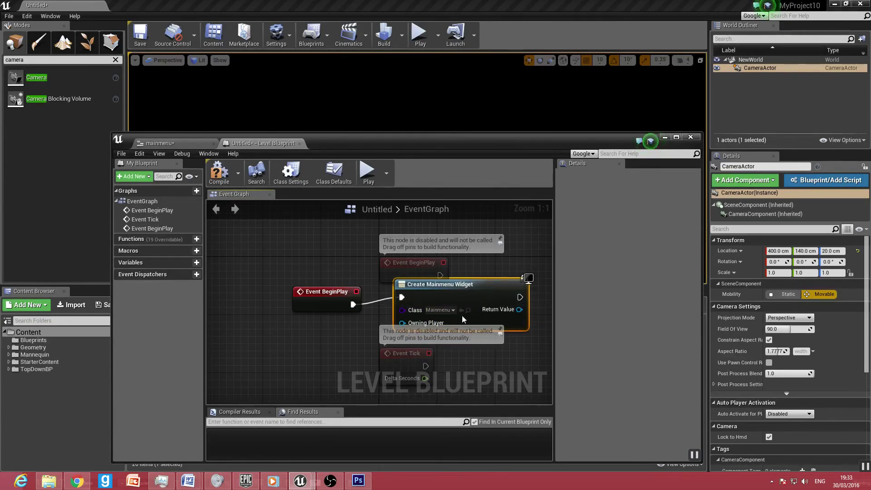
# Add an Add to Viewport node from the Create Mainmenu Widget node's return value, and compile the Level Blueprint.
pyautogui.moveTo(519, 309); pyautogui.dragTo(332, 306)
pyautogui.write('add to')
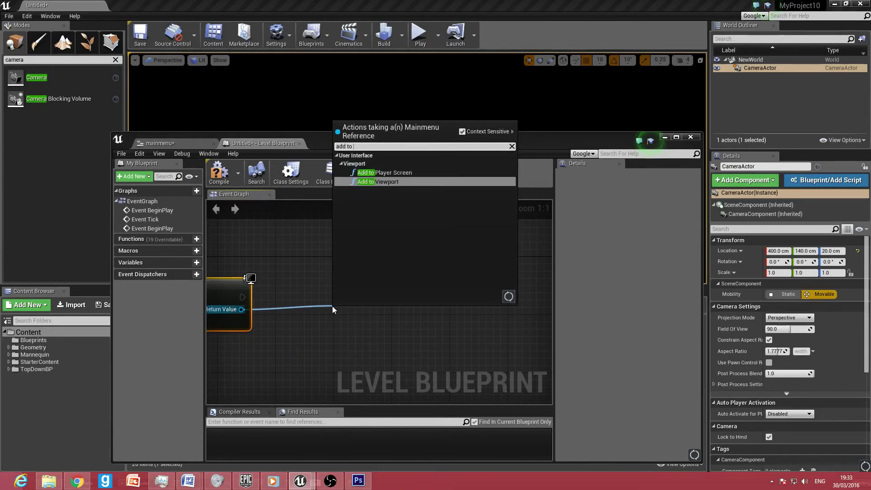
pyautogui.press('Return')
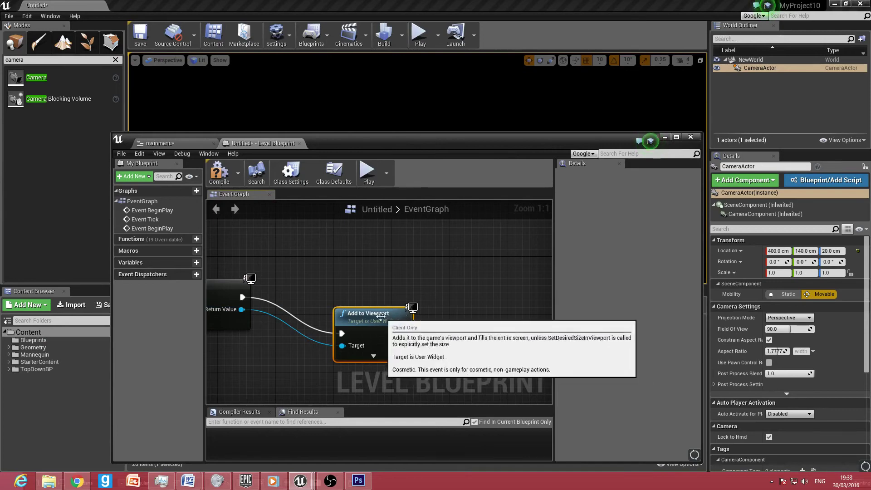
pyautogui.moveTo(215, 327); pyautogui.dragTo(332, 340, button='right')
pyautogui.click(216, 181)
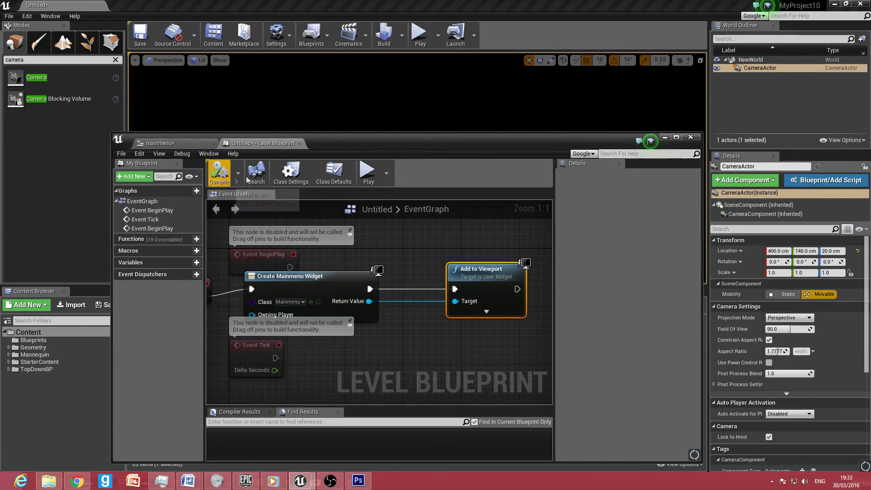
# Move the blueprint window clear of the viewport and run the level as a Standalone Game, saving all listed content.
pyautogui.moveTo(374, 143); pyautogui.dragTo(349, 328)
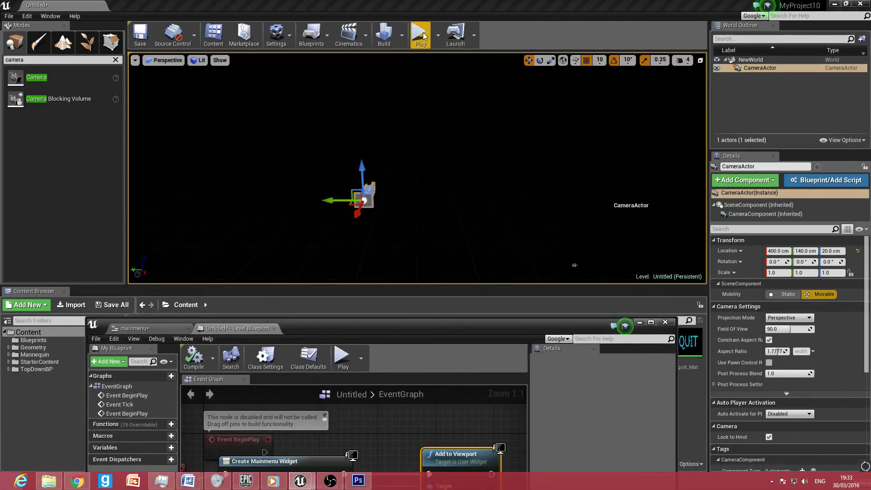
pyautogui.click(438, 33)
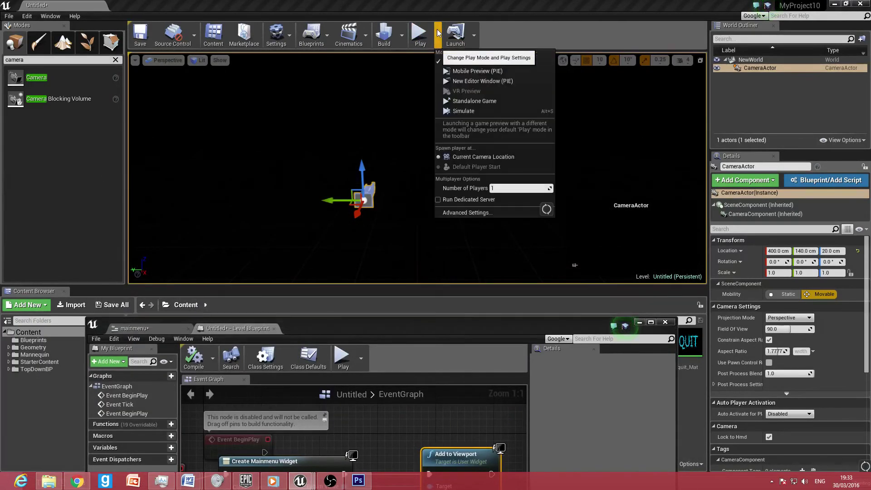
pyautogui.click(466, 101)
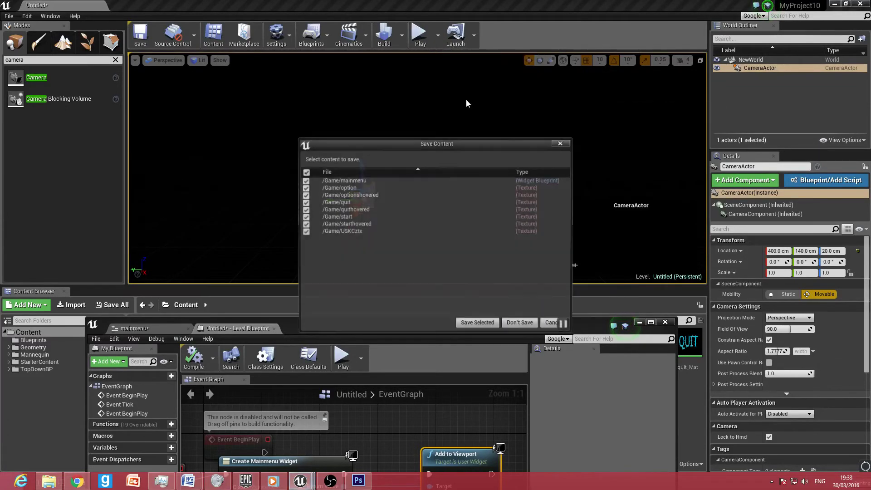
pyautogui.click(475, 322)
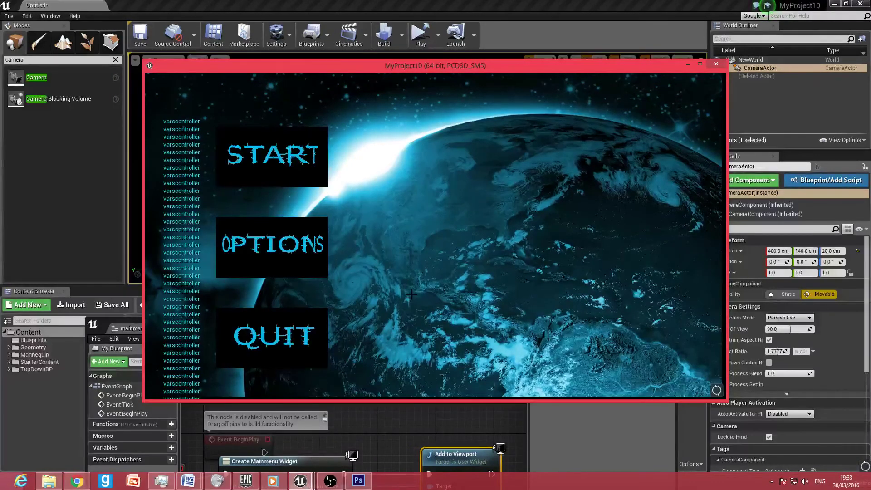
# Preview the running main menu in full screen, then exit the standalone game.
pyautogui.hotkey('alt', 'Return')
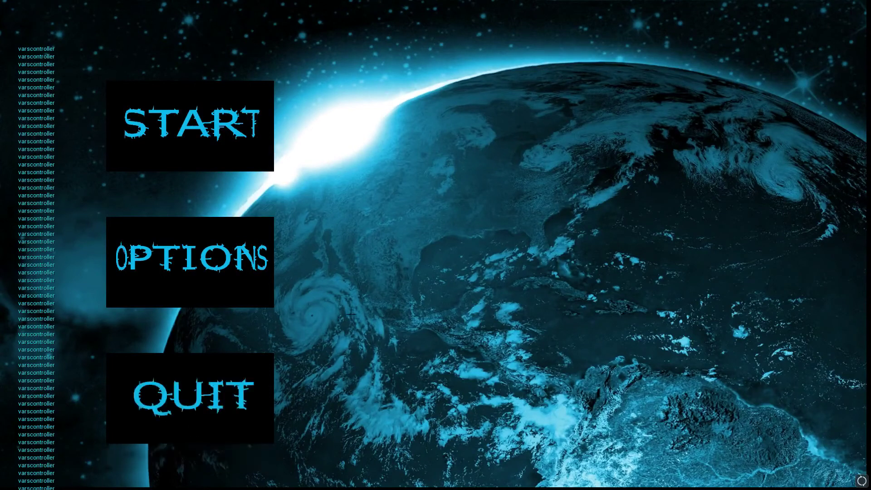
pyautogui.press('Down')
pyautogui.press('Up')
pyautogui.press('Escape')
# Return to the mainmenu widget designer and set the quit button's pressed image size to 200 by 200.
pyautogui.moveTo(334, 328); pyautogui.dragTo(347, 122)
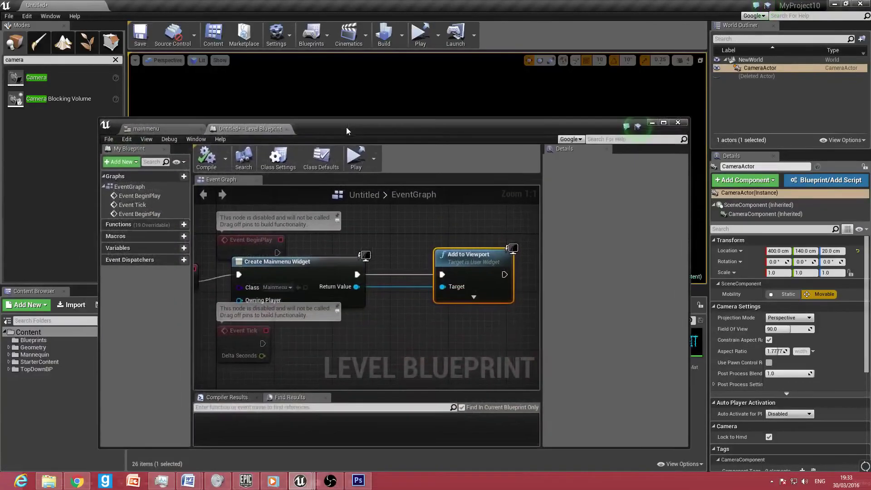
pyautogui.click(154, 121)
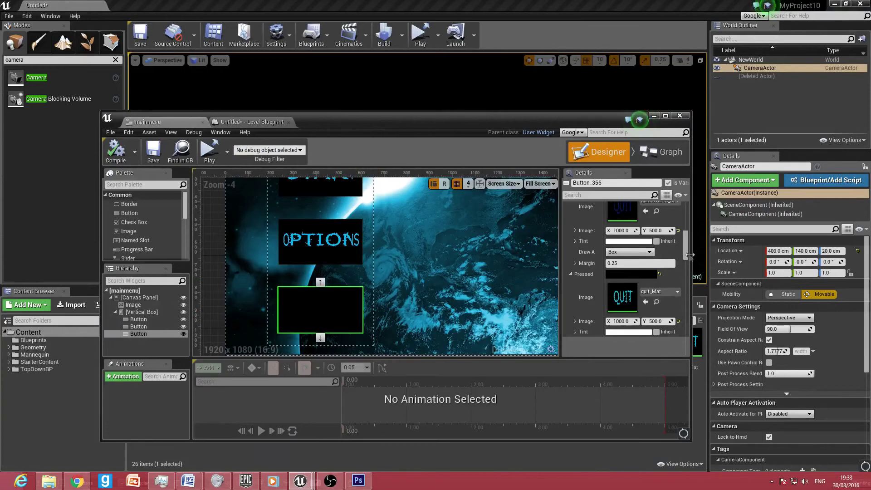
pyautogui.click(627, 321)
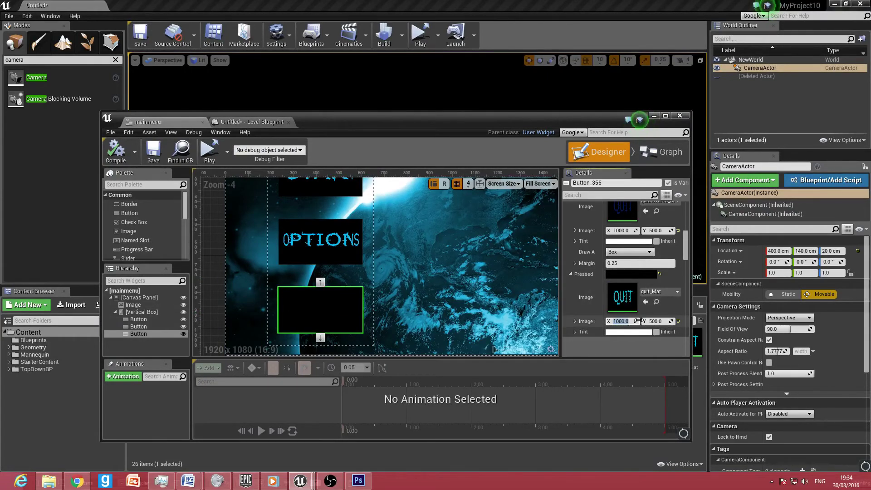
pyautogui.write('2')
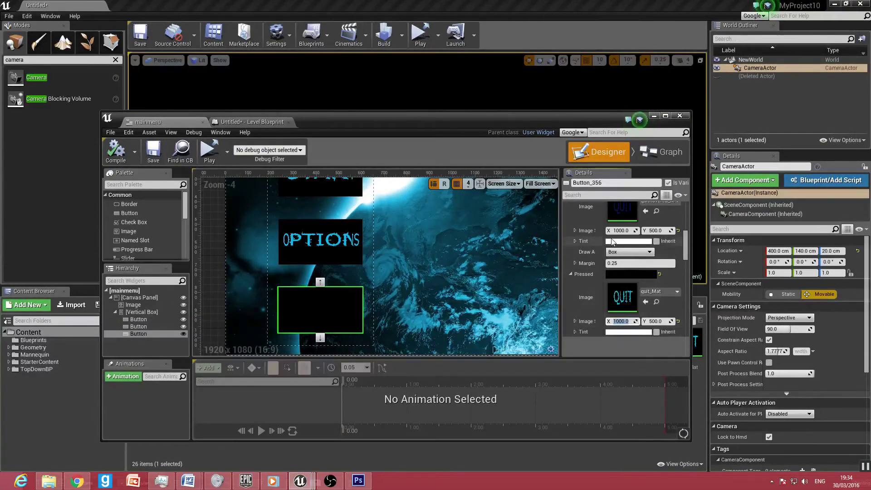
pyautogui.write('00')
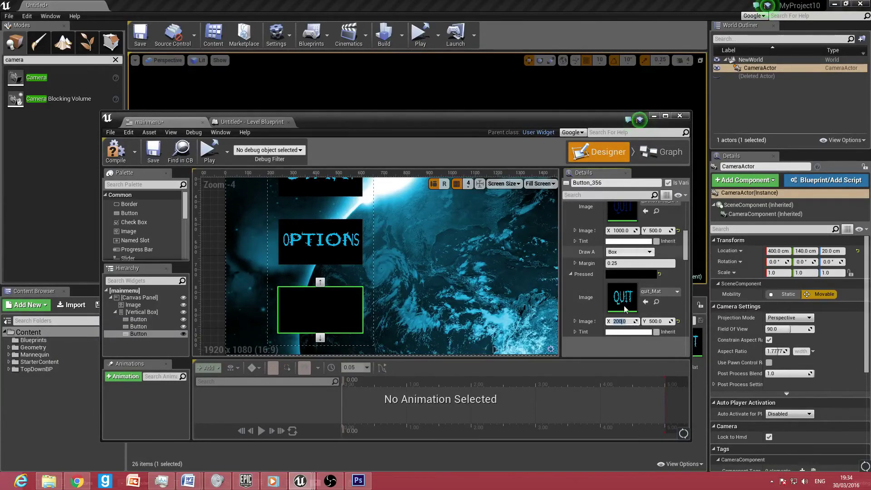
pyautogui.click(657, 321)
pyautogui.write('200')
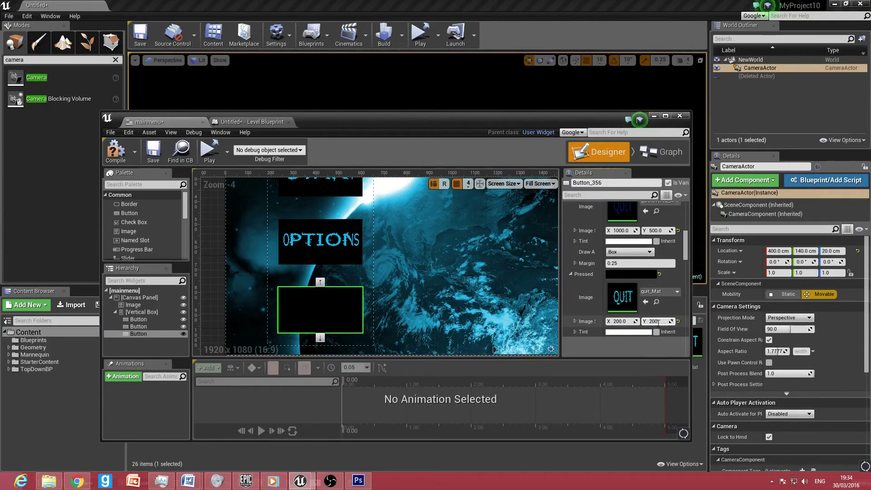
pyautogui.press('Return')
# Set the quit button's hovered image size to 200 by 200 and check its other style settings.
pyautogui.click(620, 231)
pyautogui.write('200')
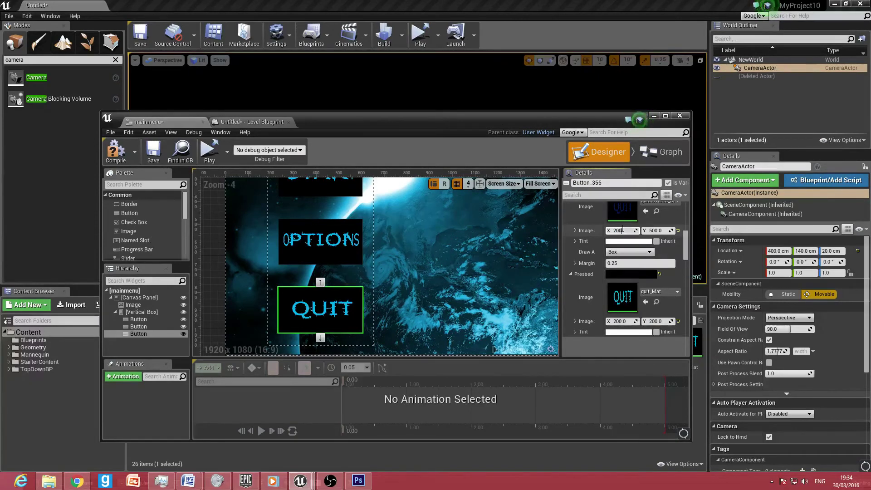
pyautogui.press('Return')
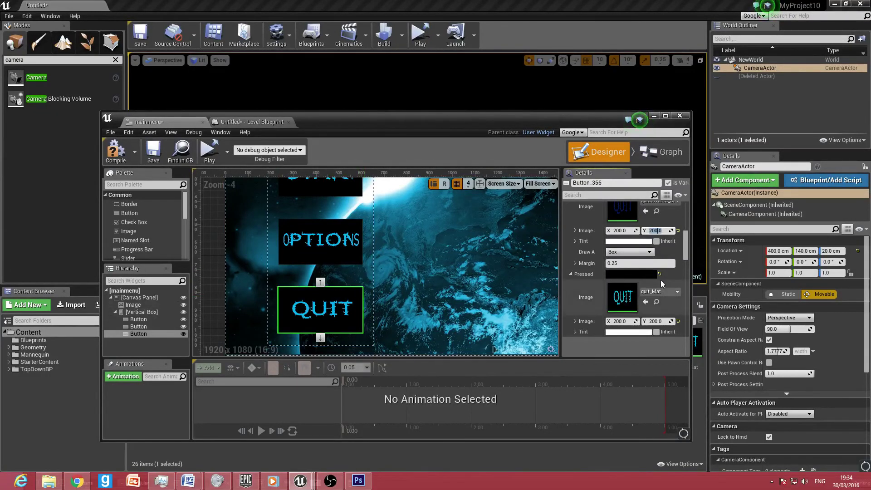
pyautogui.scroll(1, 683, 241)
pyautogui.scroll(-1, 685, 243)
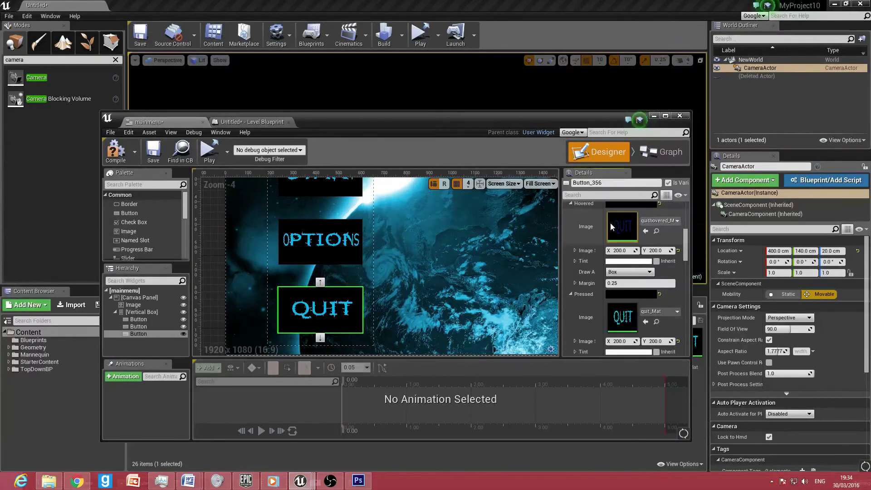
pyautogui.scroll(7, 633, 212)
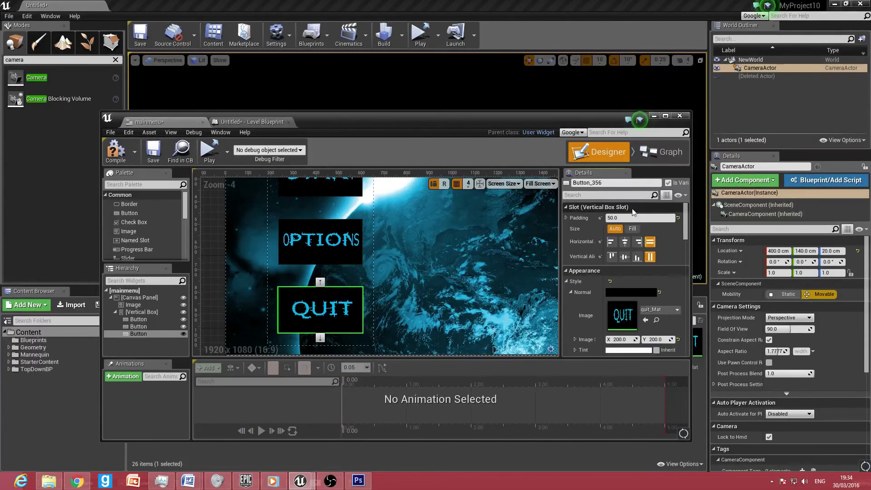
# Select the start button and add an OnClicked event for it.
pyautogui.click(339, 190)
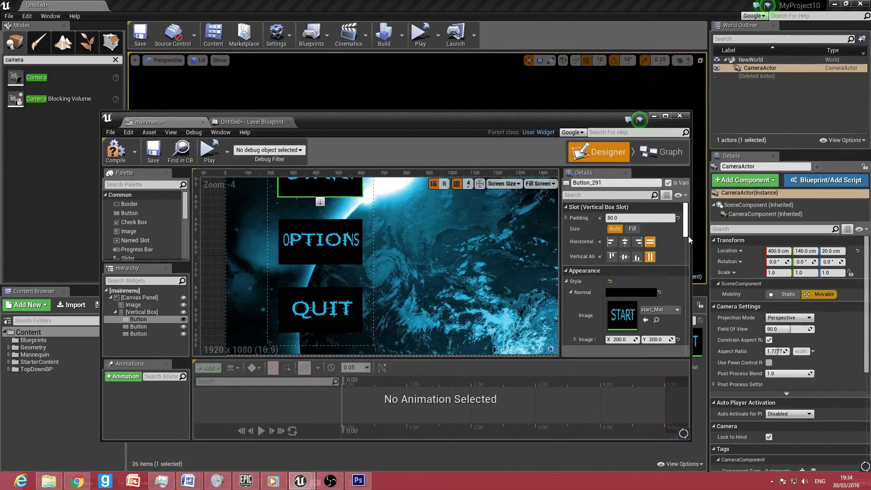
pyautogui.scroll(-5, 684, 240)
pyautogui.moveTo(331, 175); pyautogui.dragTo(242, 173, button='right')
pyautogui.scroll(-3, 687, 254)
pyautogui.moveTo(687, 256); pyautogui.dragTo(687, 339)
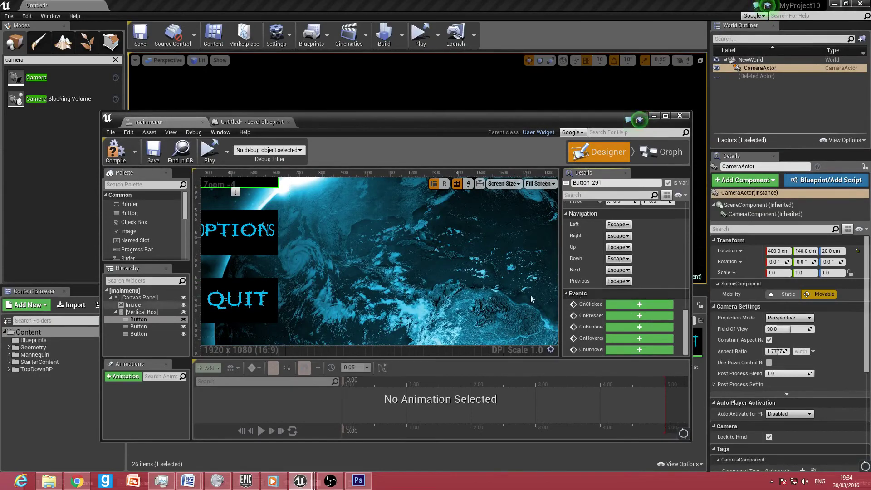
pyautogui.click(623, 305)
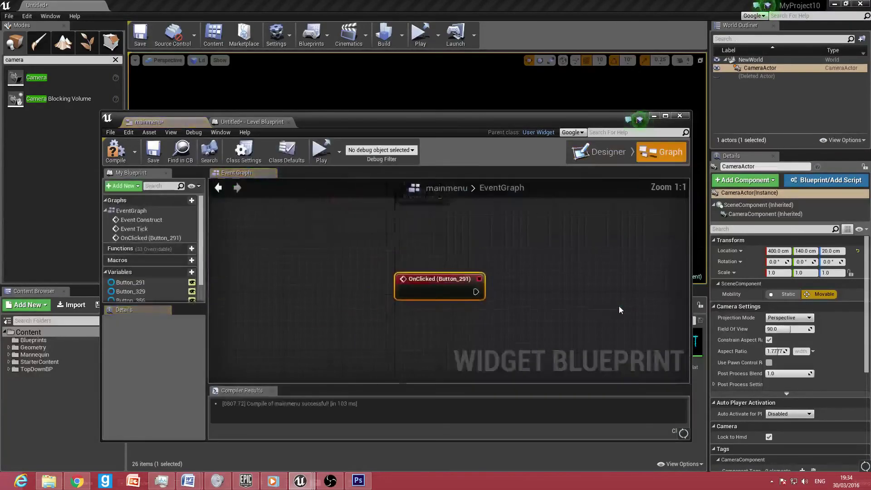
# Connect an Open Level node to the start button's OnClicked event, with the level name topdownexamplemap.
pyautogui.moveTo(484, 286); pyautogui.dragTo(562, 289)
pyautogui.write('open lev')
pyautogui.press('Return')
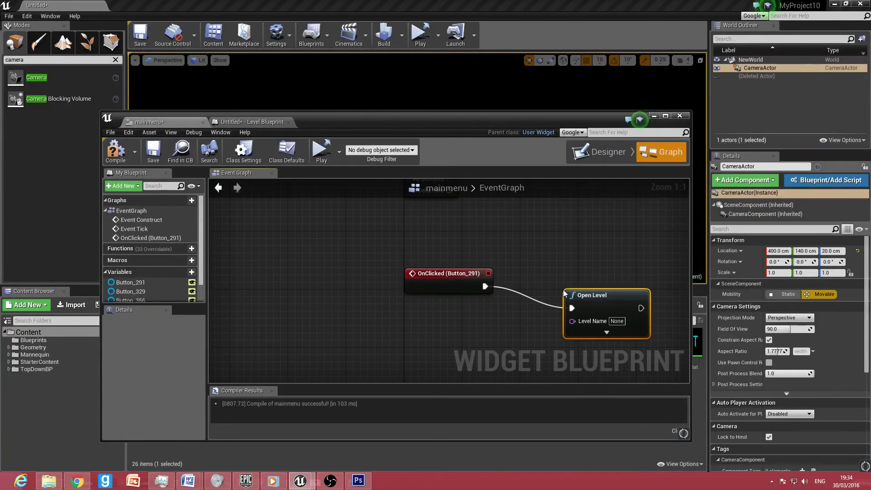
pyautogui.moveTo(600, 295); pyautogui.dragTo(591, 273)
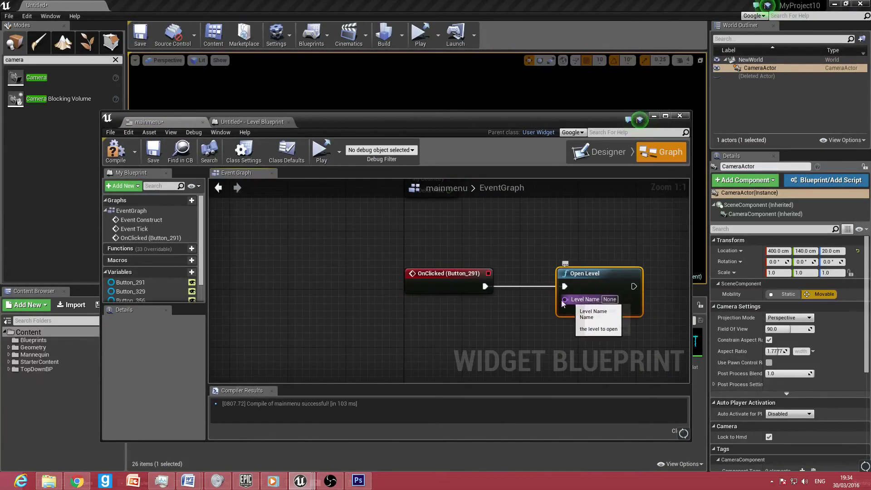
pyautogui.click(611, 299)
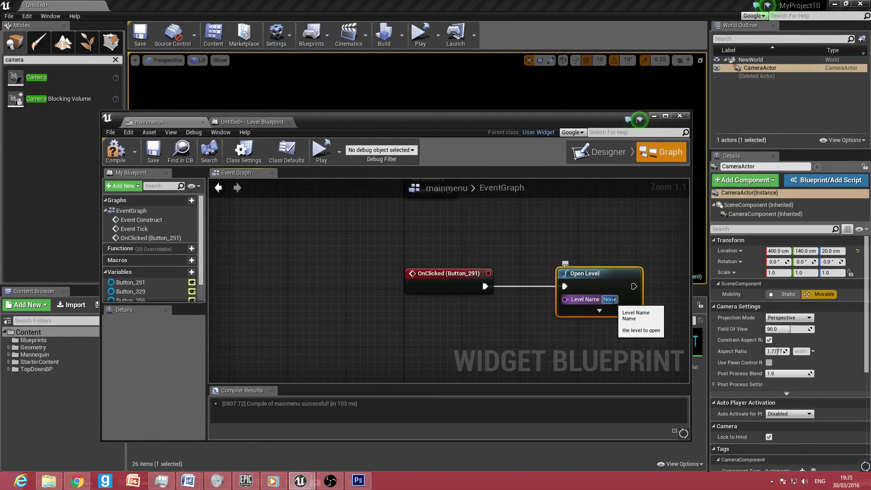
pyautogui.write('topdown')
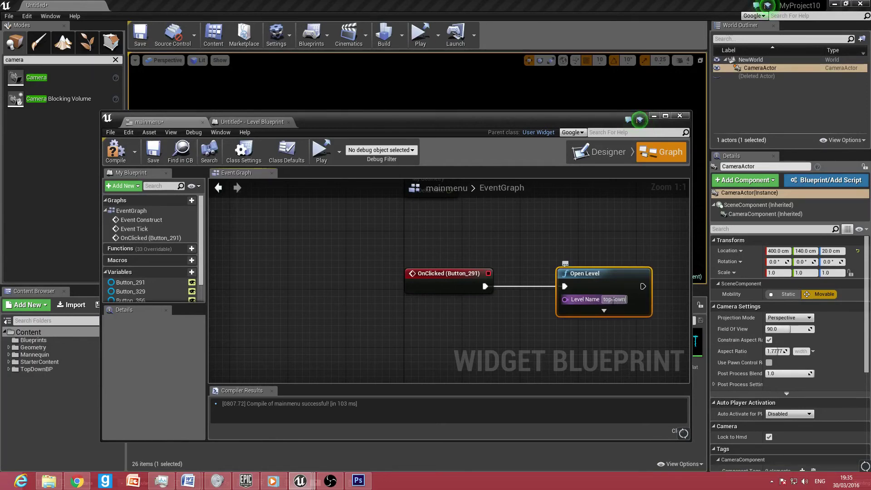
pyautogui.write('examplemap')
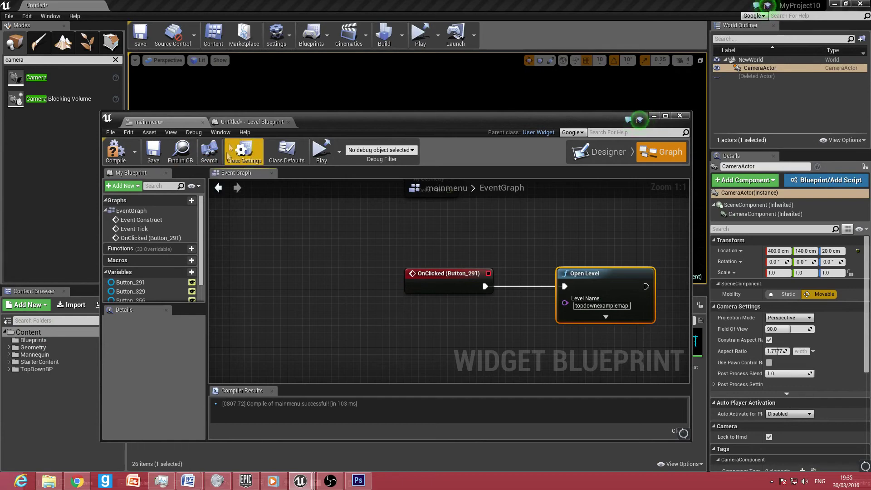
# Return to the mainmenu widget designer, select the quit button and add an OnClicked event for it.
pyautogui.click(599, 152)
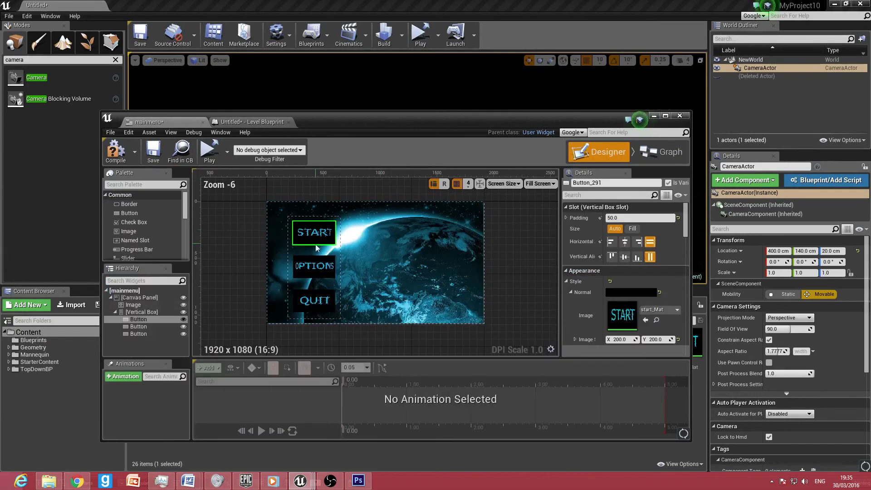
pyautogui.click(315, 268)
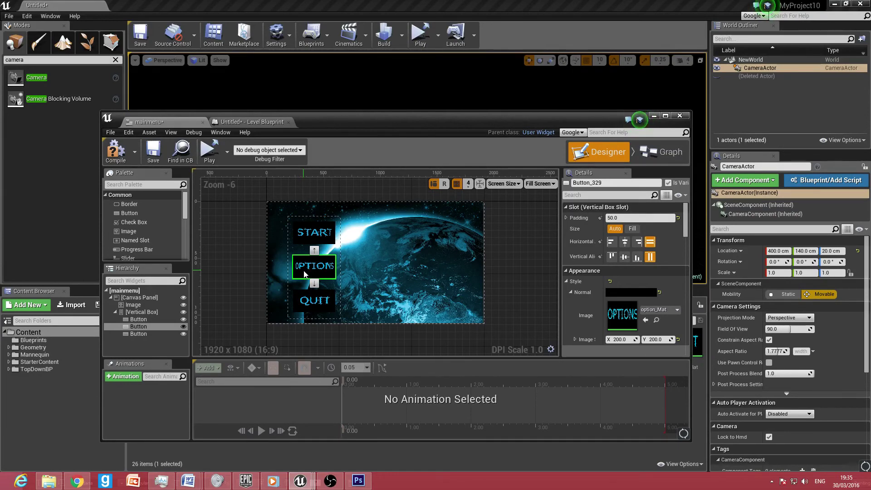
pyautogui.click(317, 302)
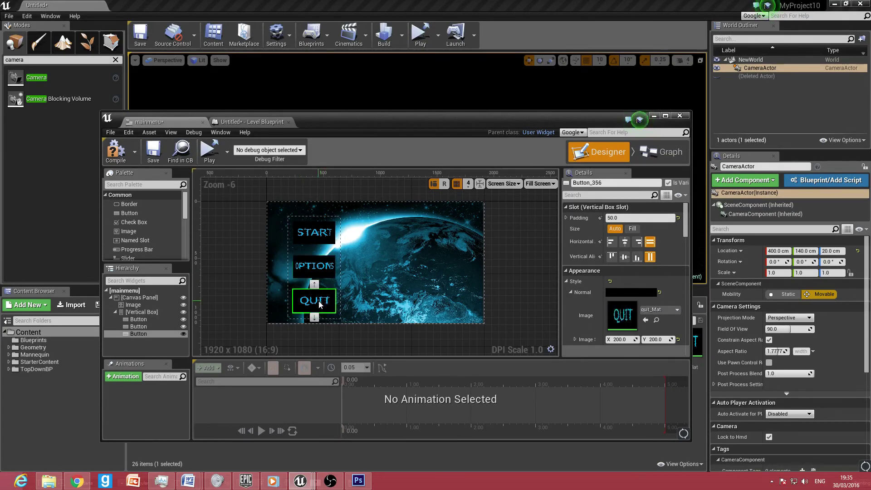
pyautogui.scroll(-10, 682, 226)
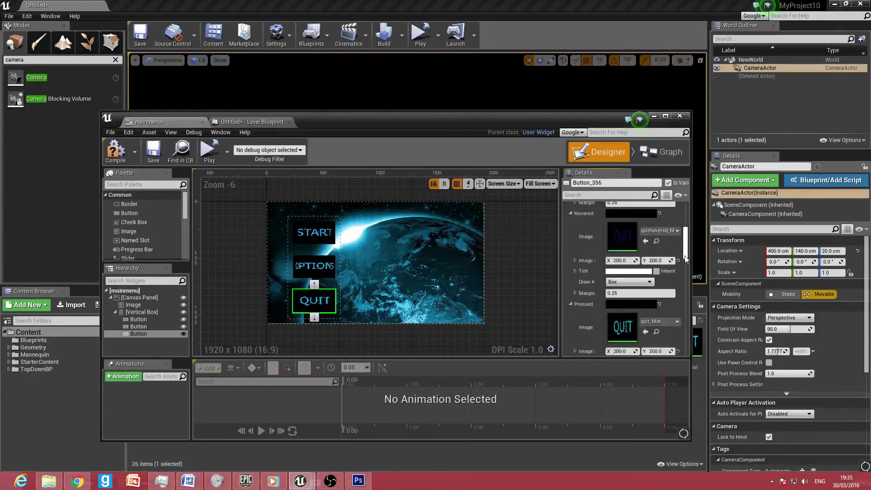
pyautogui.scroll(-5, 672, 308)
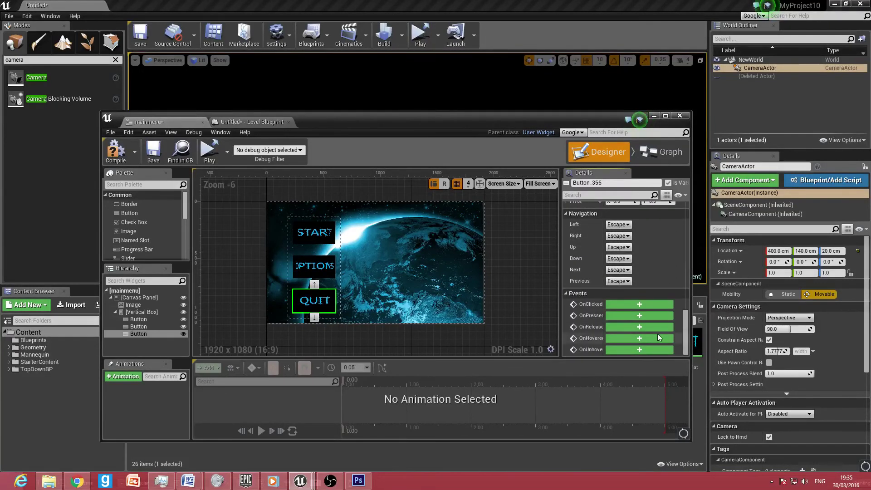
pyautogui.click(616, 303)
# Connect a Quit Game node to the quit button's OnClicked event and place it beside the event.
pyautogui.moveTo(507, 257); pyautogui.dragTo(443, 290, button='right')
pyautogui.rightClick(442, 291)
pyautogui.moveTo(422, 320); pyautogui.dragTo(512, 318)
pyautogui.write('quit')
pyautogui.press('Return')
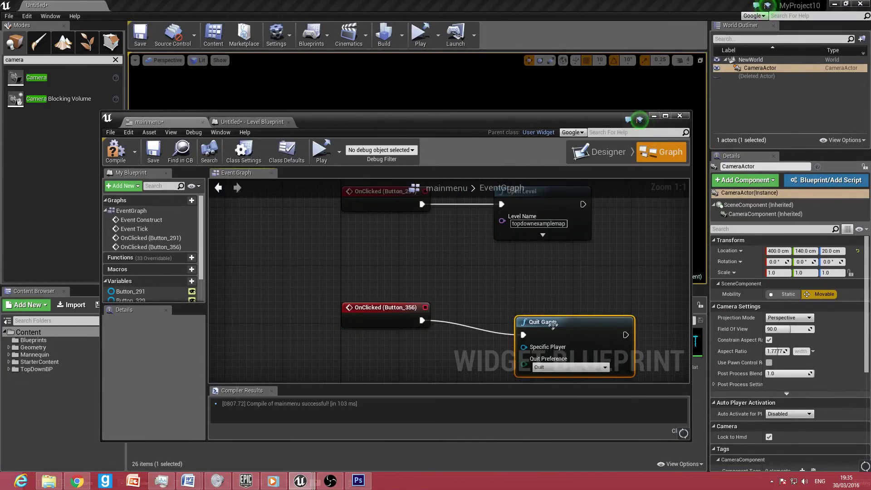
pyautogui.moveTo(546, 322); pyautogui.dragTo(525, 301)
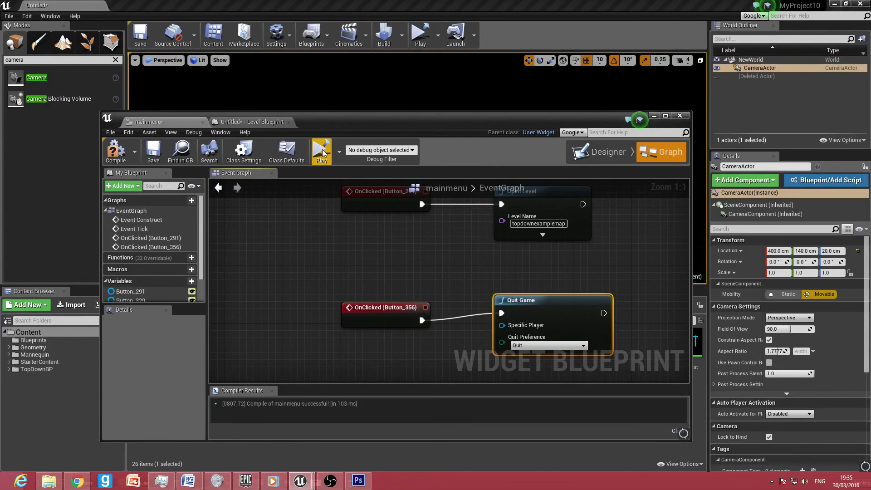
# Save the mainmenu widget, play the level and test the quit button in the running menu.
pyautogui.hotkey('ctrl', 'shift', 's')
pyautogui.click(467, 323)
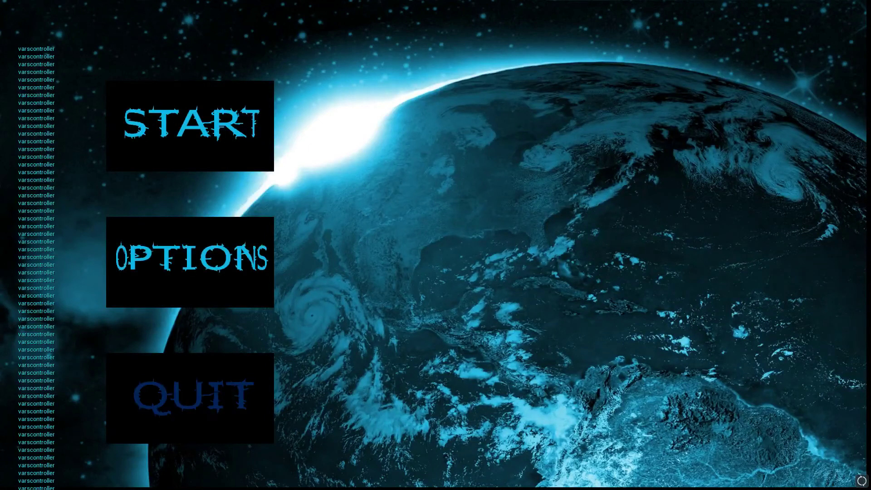
pyautogui.click(215, 394)
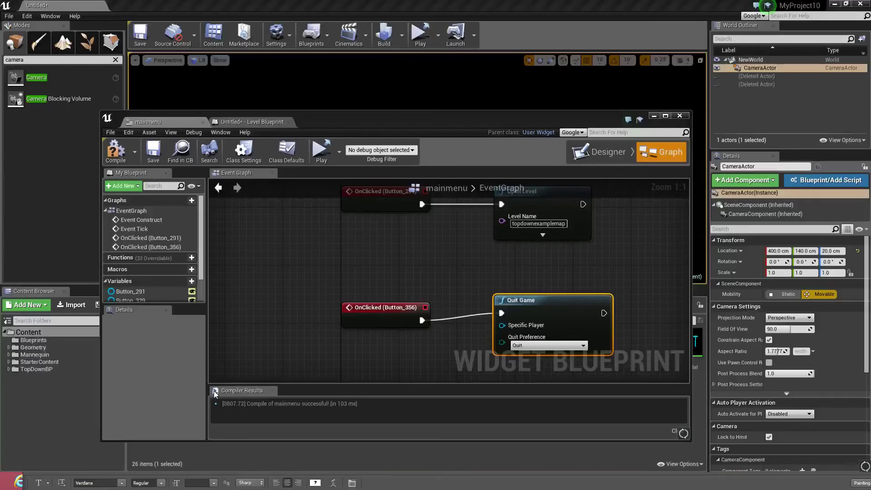
# Play the level again, test the start button in the running menu and end the play session.
pyautogui.click(317, 151)
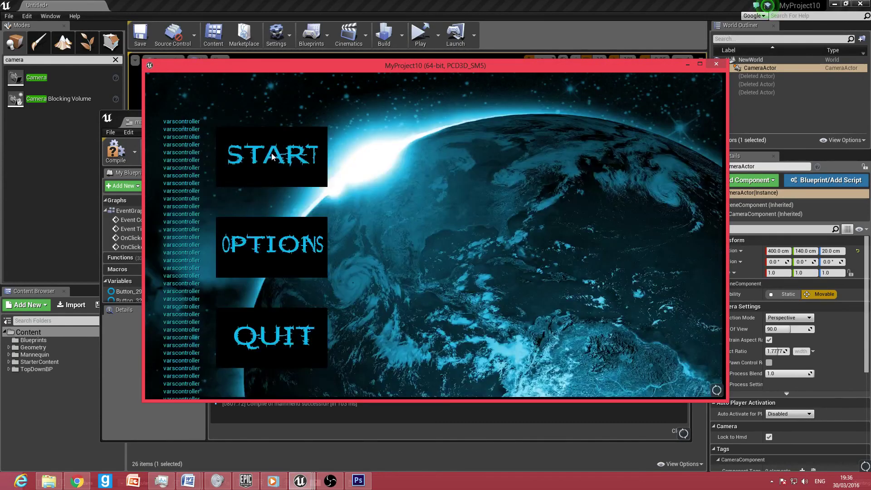
pyautogui.click(270, 156)
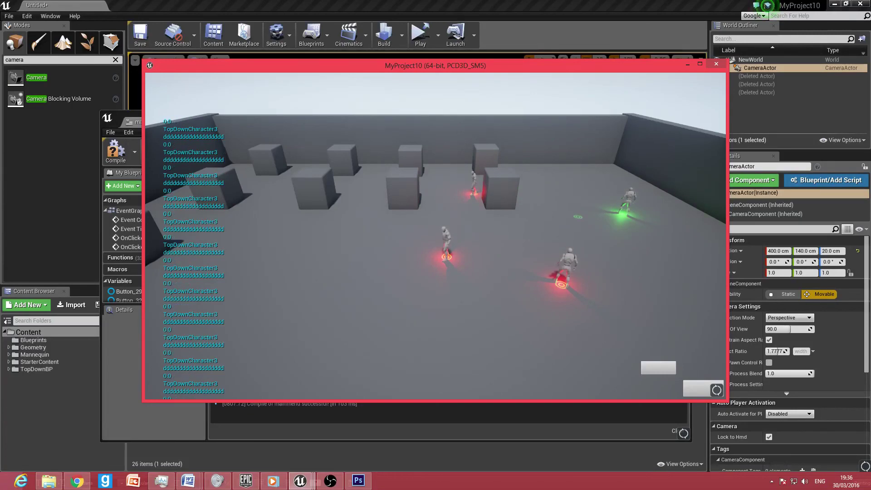
pyautogui.press('Escape')
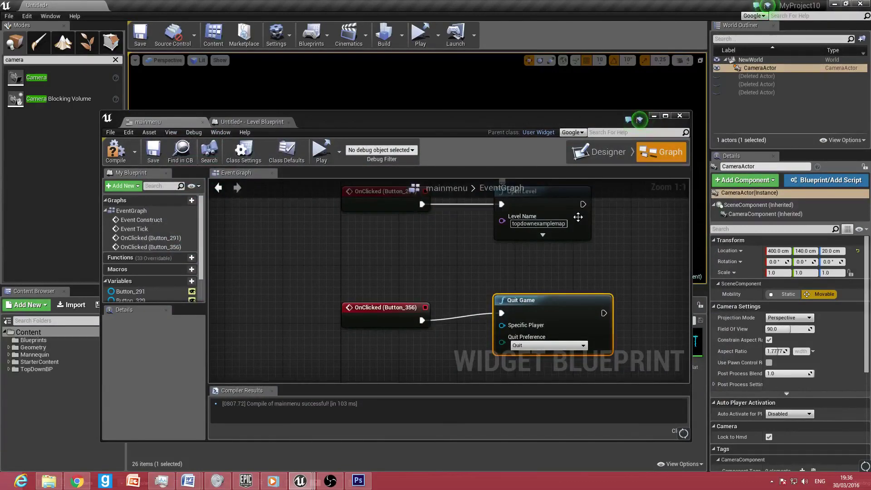
# Shift the Quit Game node slightly up and left, and review the widget creation nodes in the Level Blueprint.
pyautogui.moveTo(554, 301); pyautogui.dragTo(546, 293)
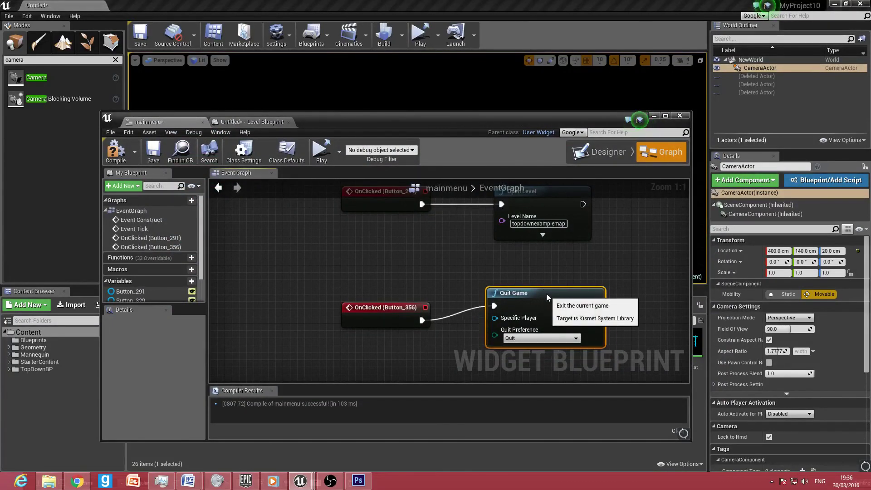
pyautogui.moveTo(451, 251); pyautogui.dragTo(340, 207, button='right')
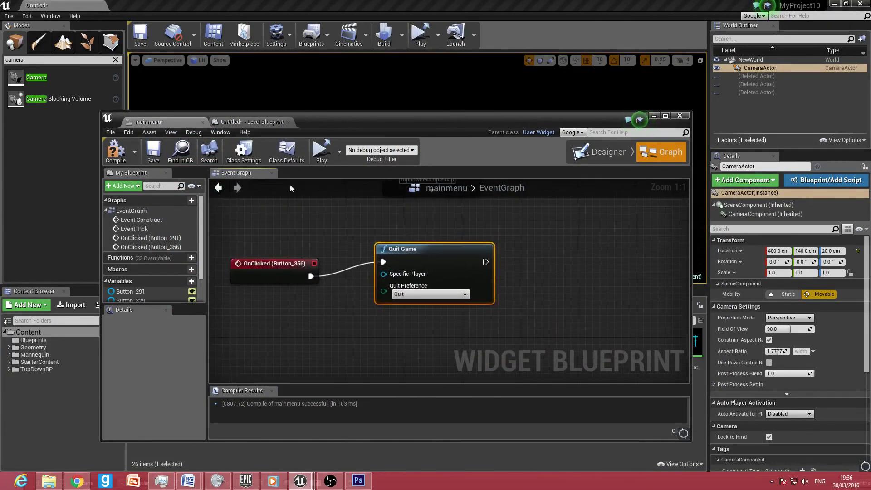
pyautogui.click(225, 123)
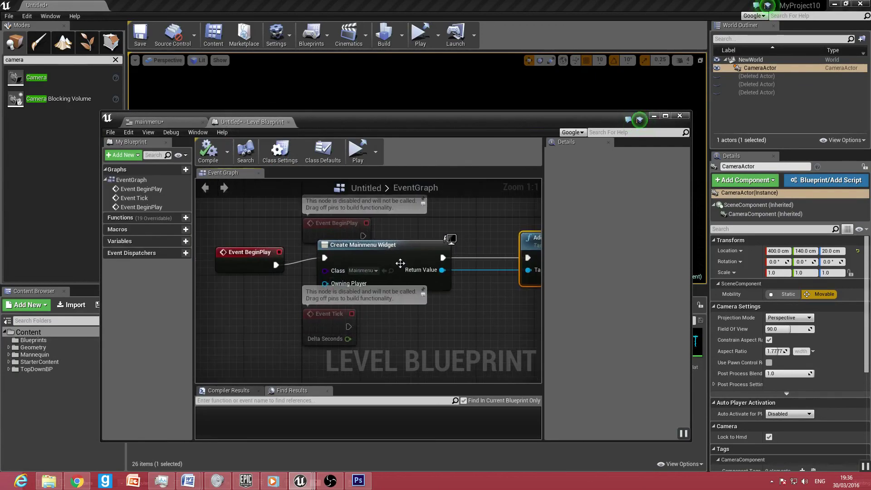
# Return to the mainmenu widget designer, maximize the editor window and view the finished menu layout enlarged.
pyautogui.click(174, 120)
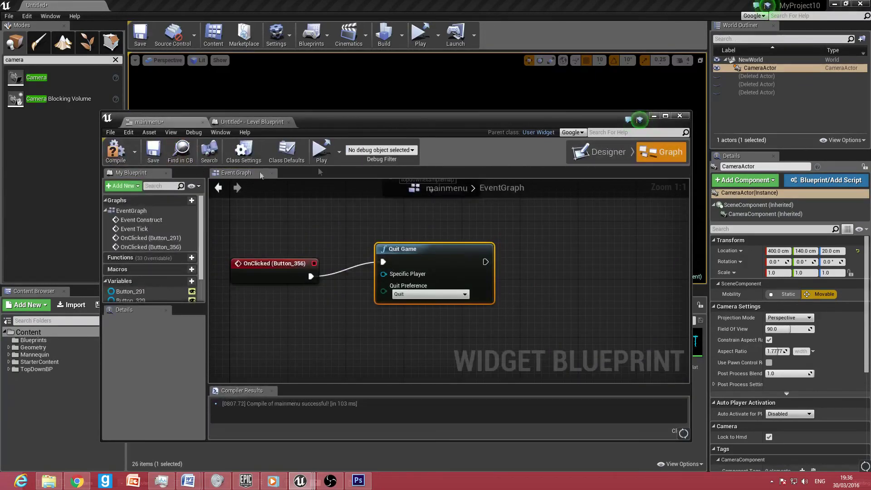
pyautogui.click(603, 152)
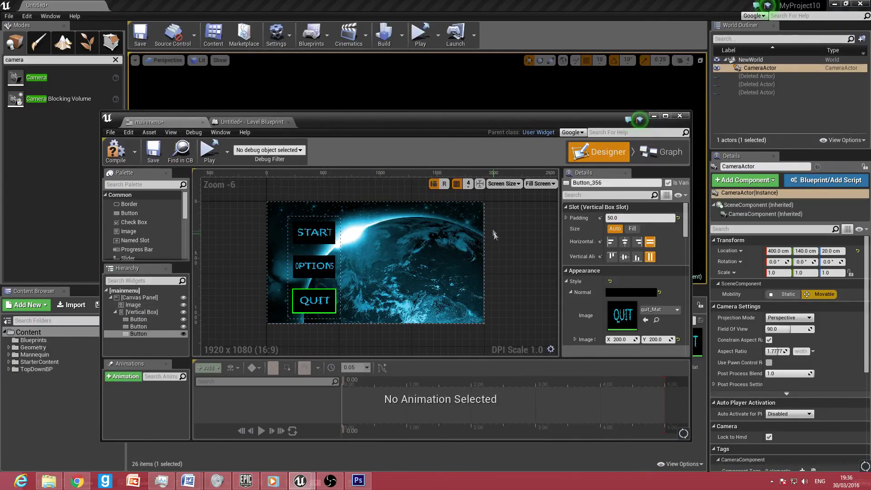
pyautogui.moveTo(460, 118); pyautogui.dragTo(466, 4)
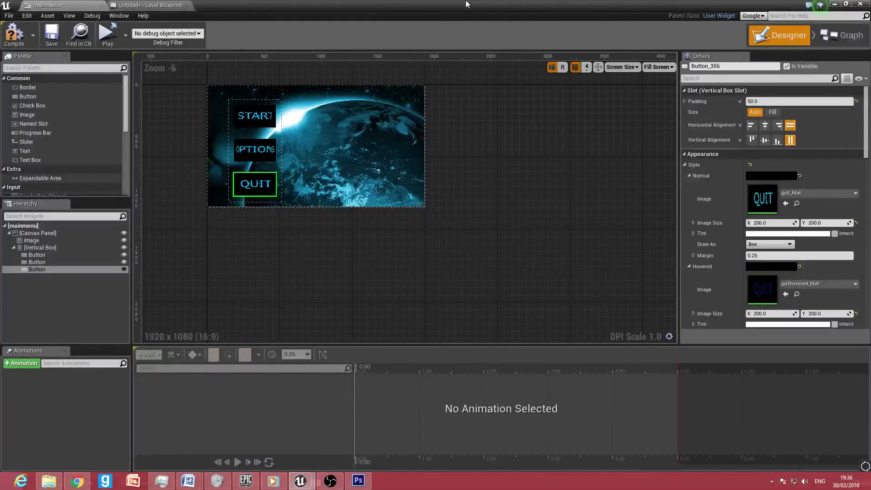
pyautogui.click(598, 68)
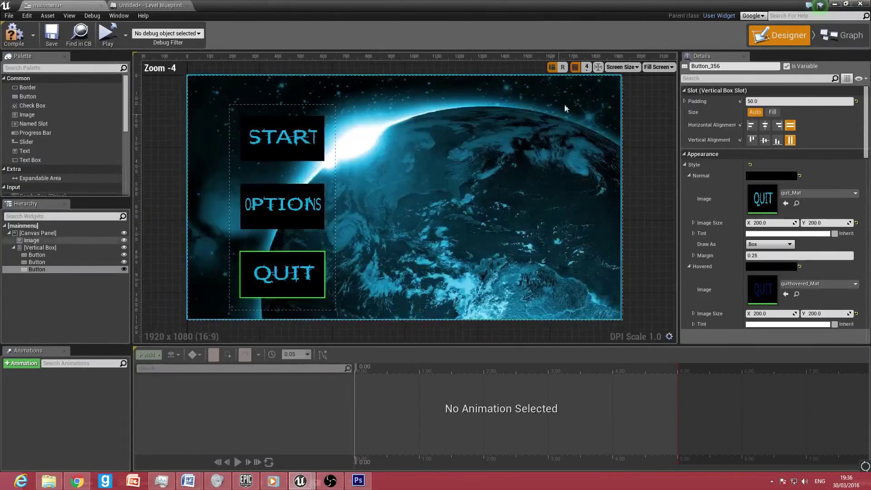
pyautogui.moveTo(564, 170)
pyautogui.mouseDown(button='right')
pyautogui.moveTo(562, 155)
pyautogui.moveTo(571, 159)
pyautogui.mouseUp(button='right')
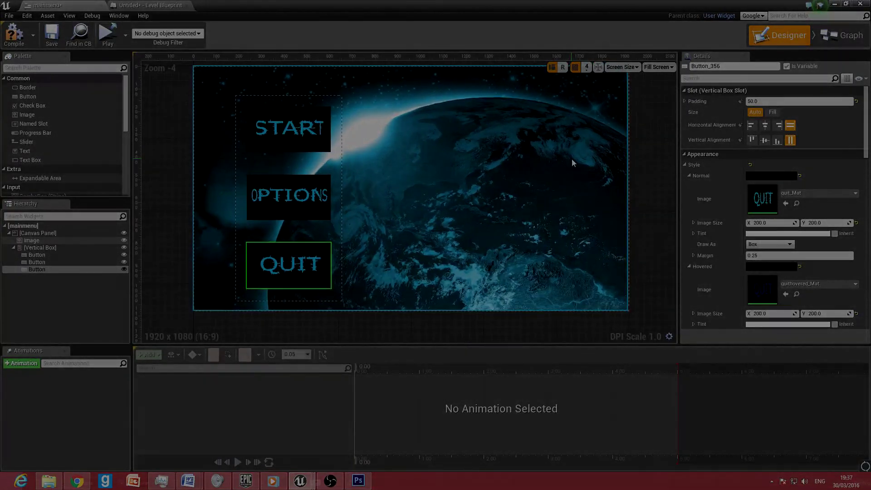